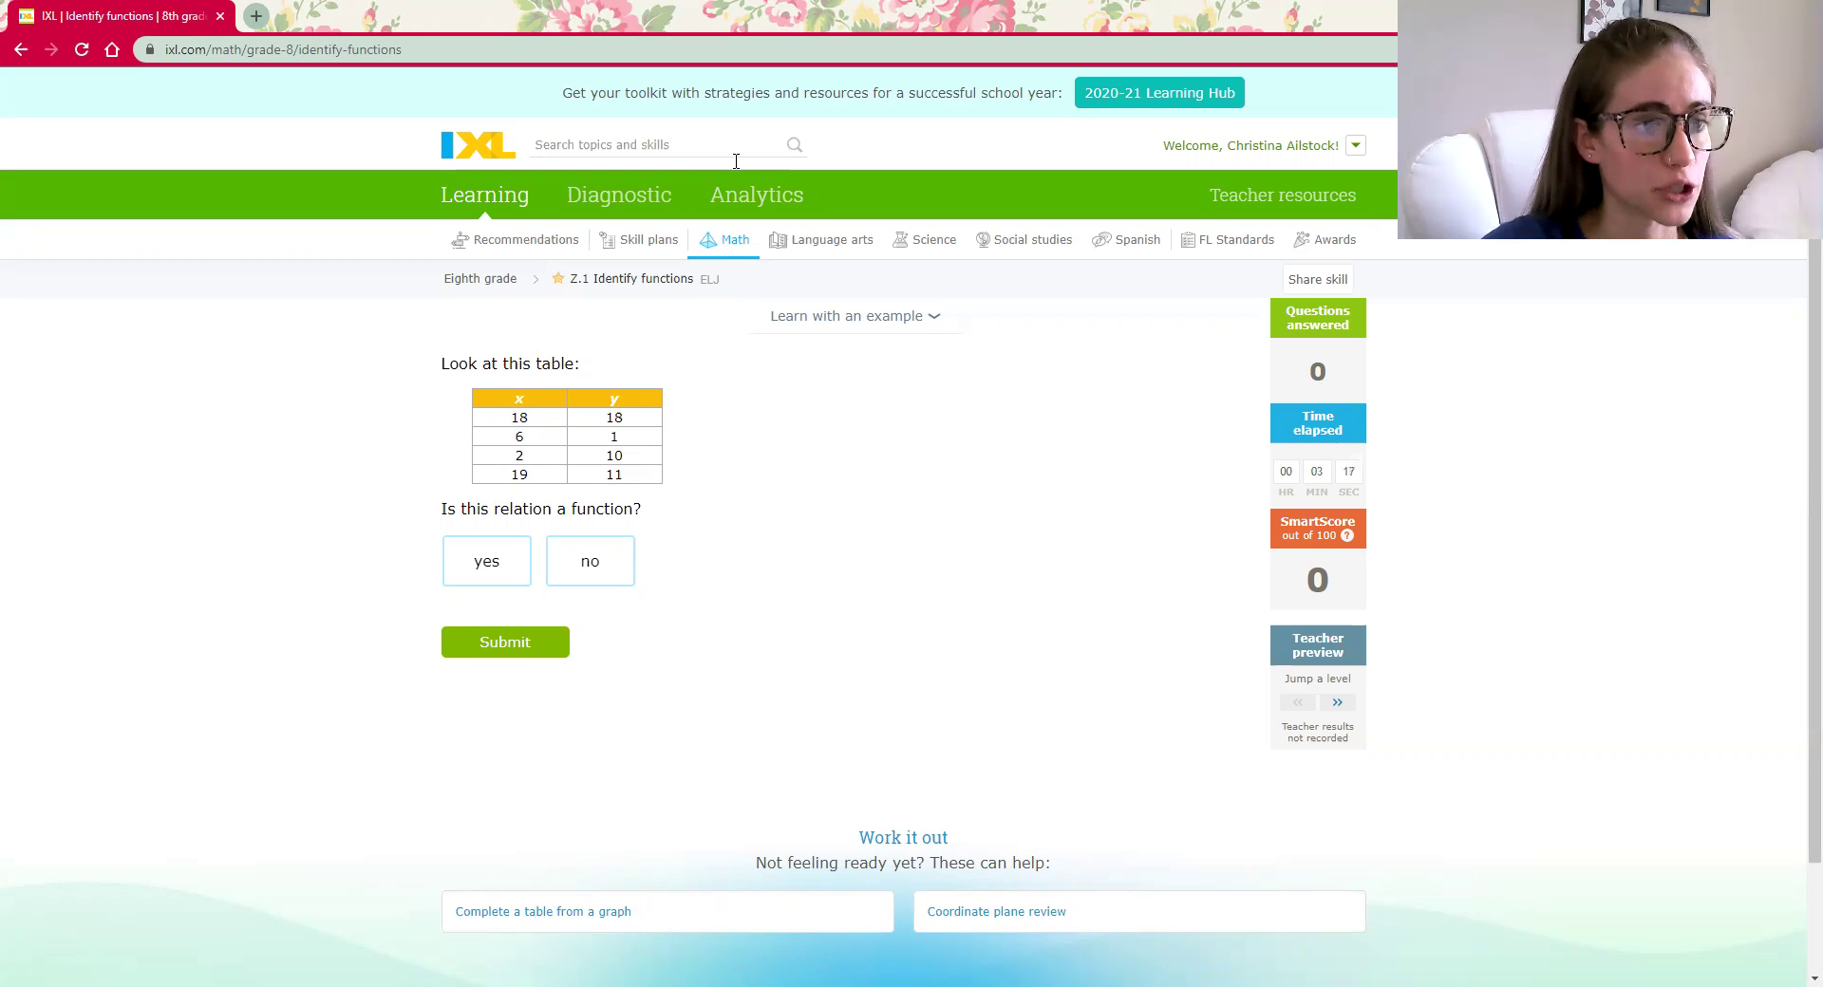
Add a text note beside the table: 'It is a function, if each input has a unique output.'.
{"action": "left_click", "coordinate": [814, 381]}
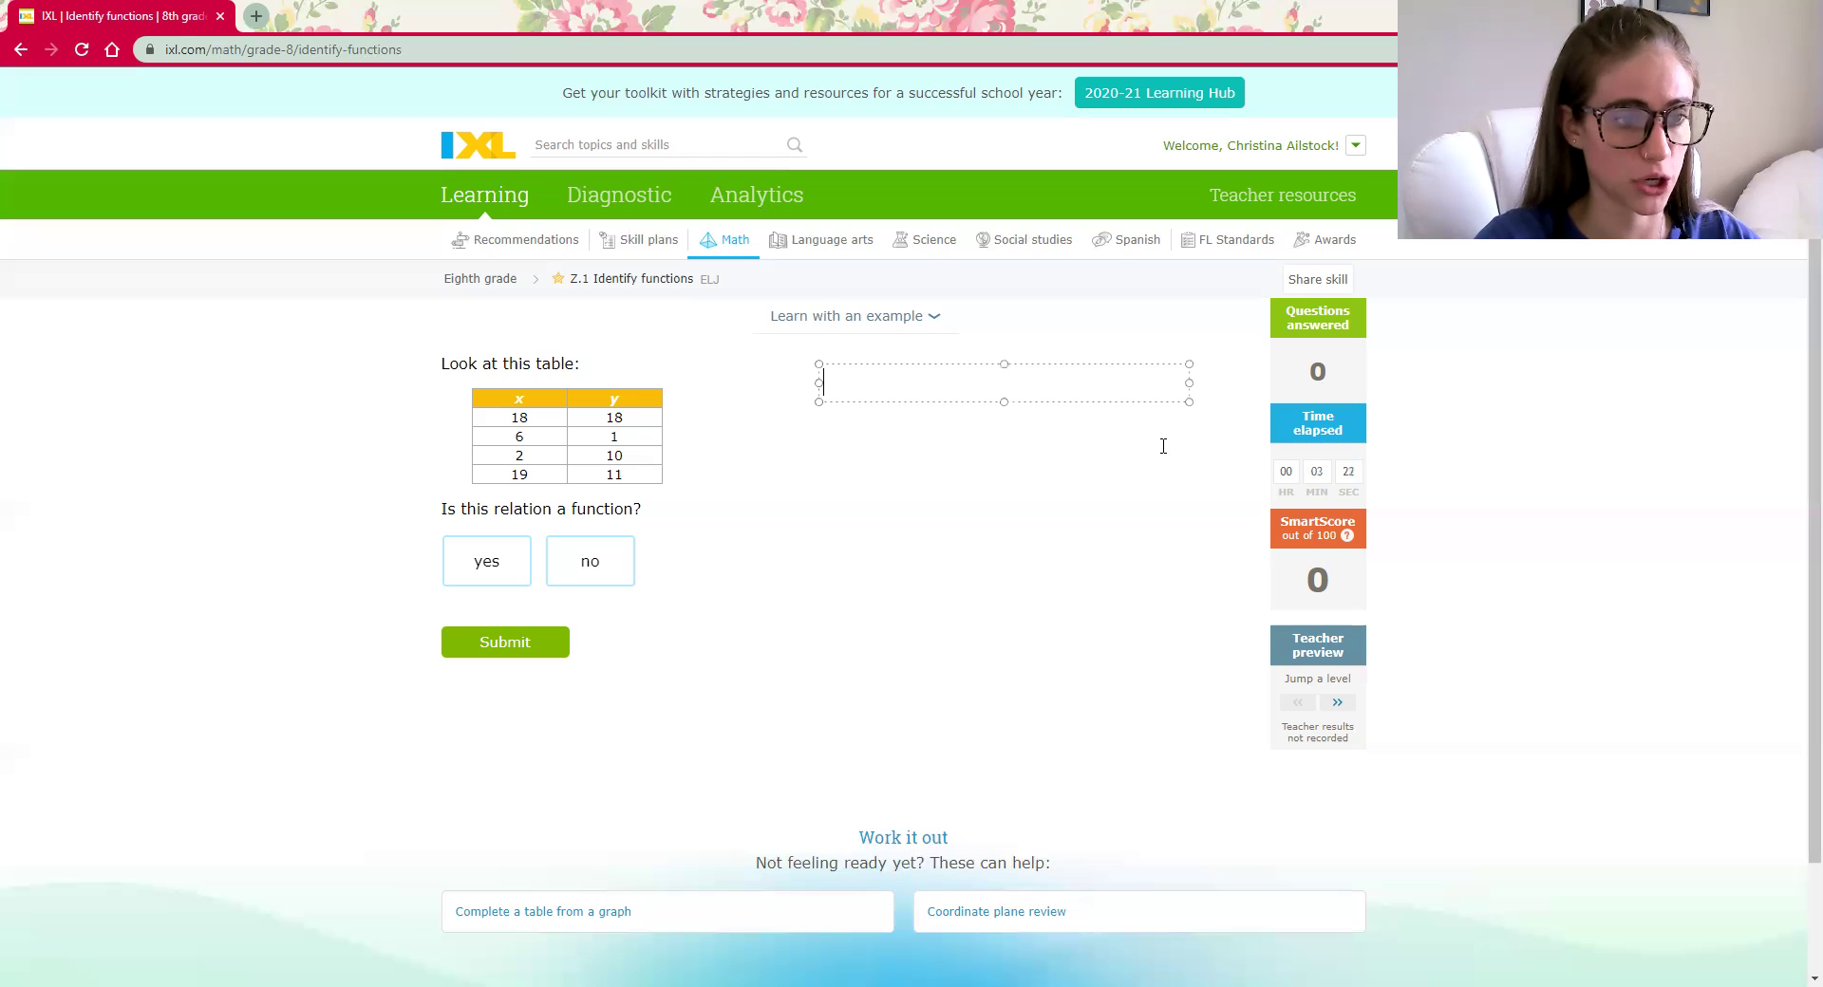
{"action": "type", "text": "It is a fun"}
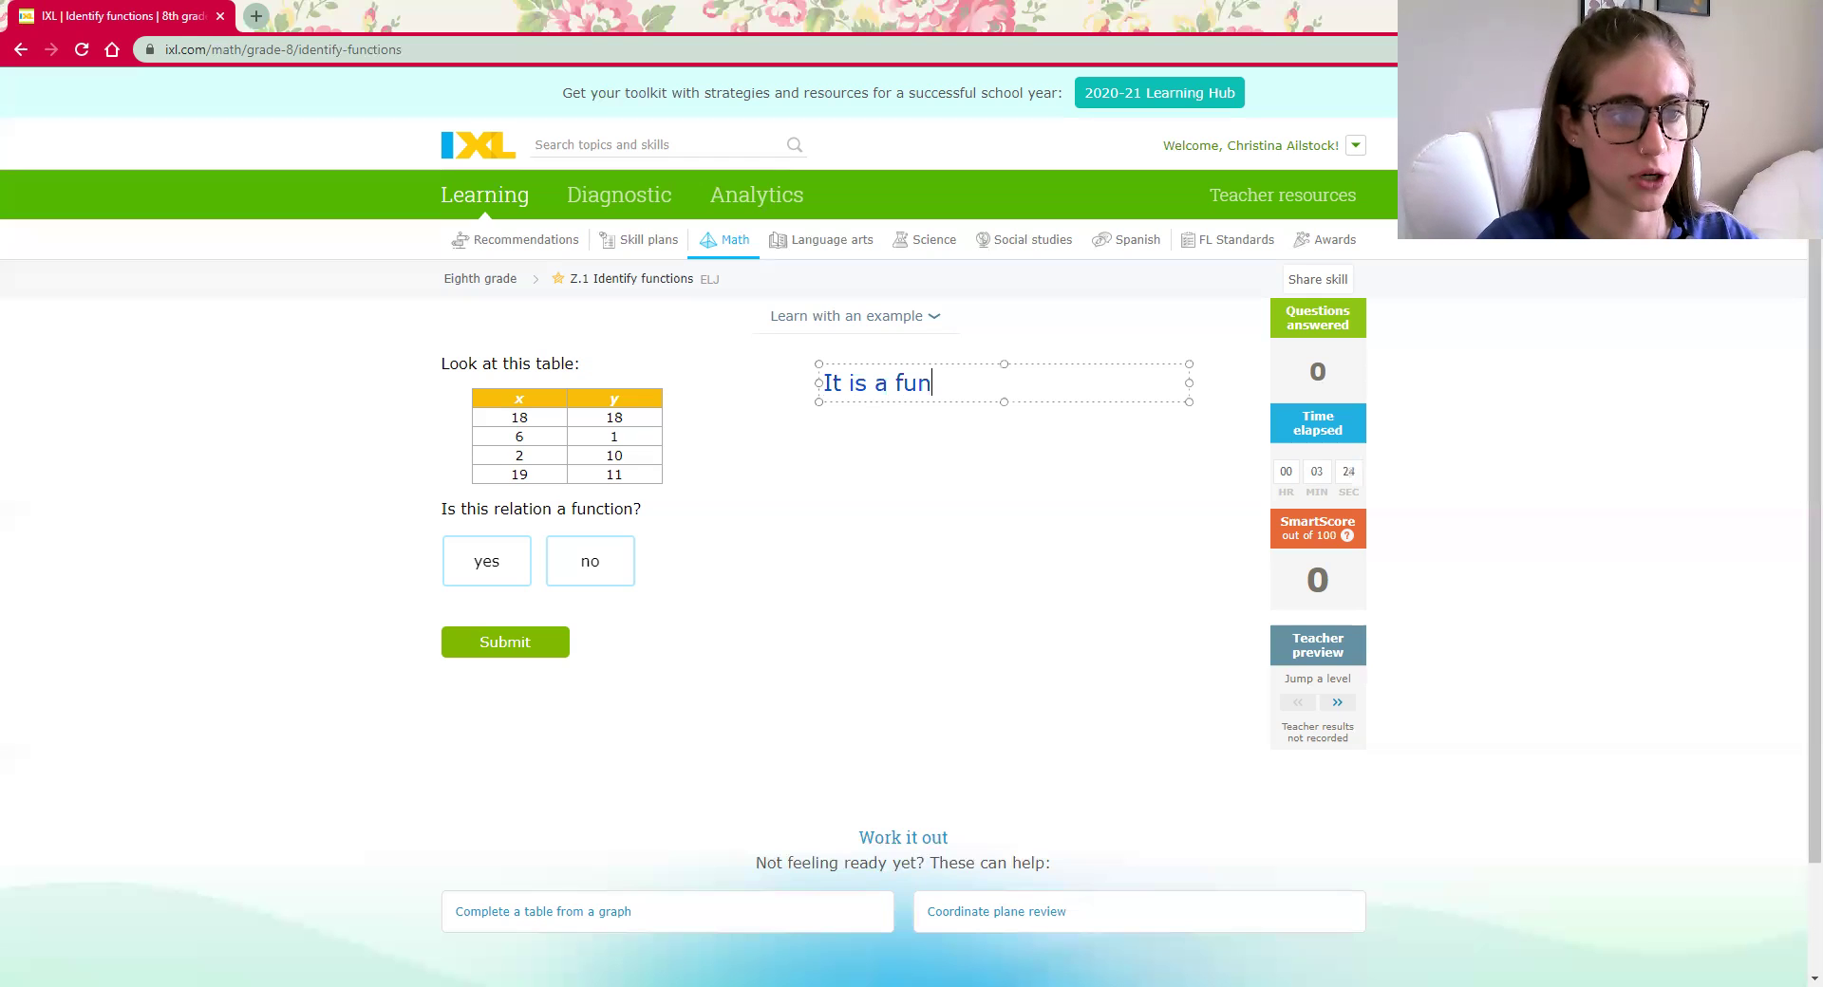
{"action": "type", "text": "ction, if ea"}
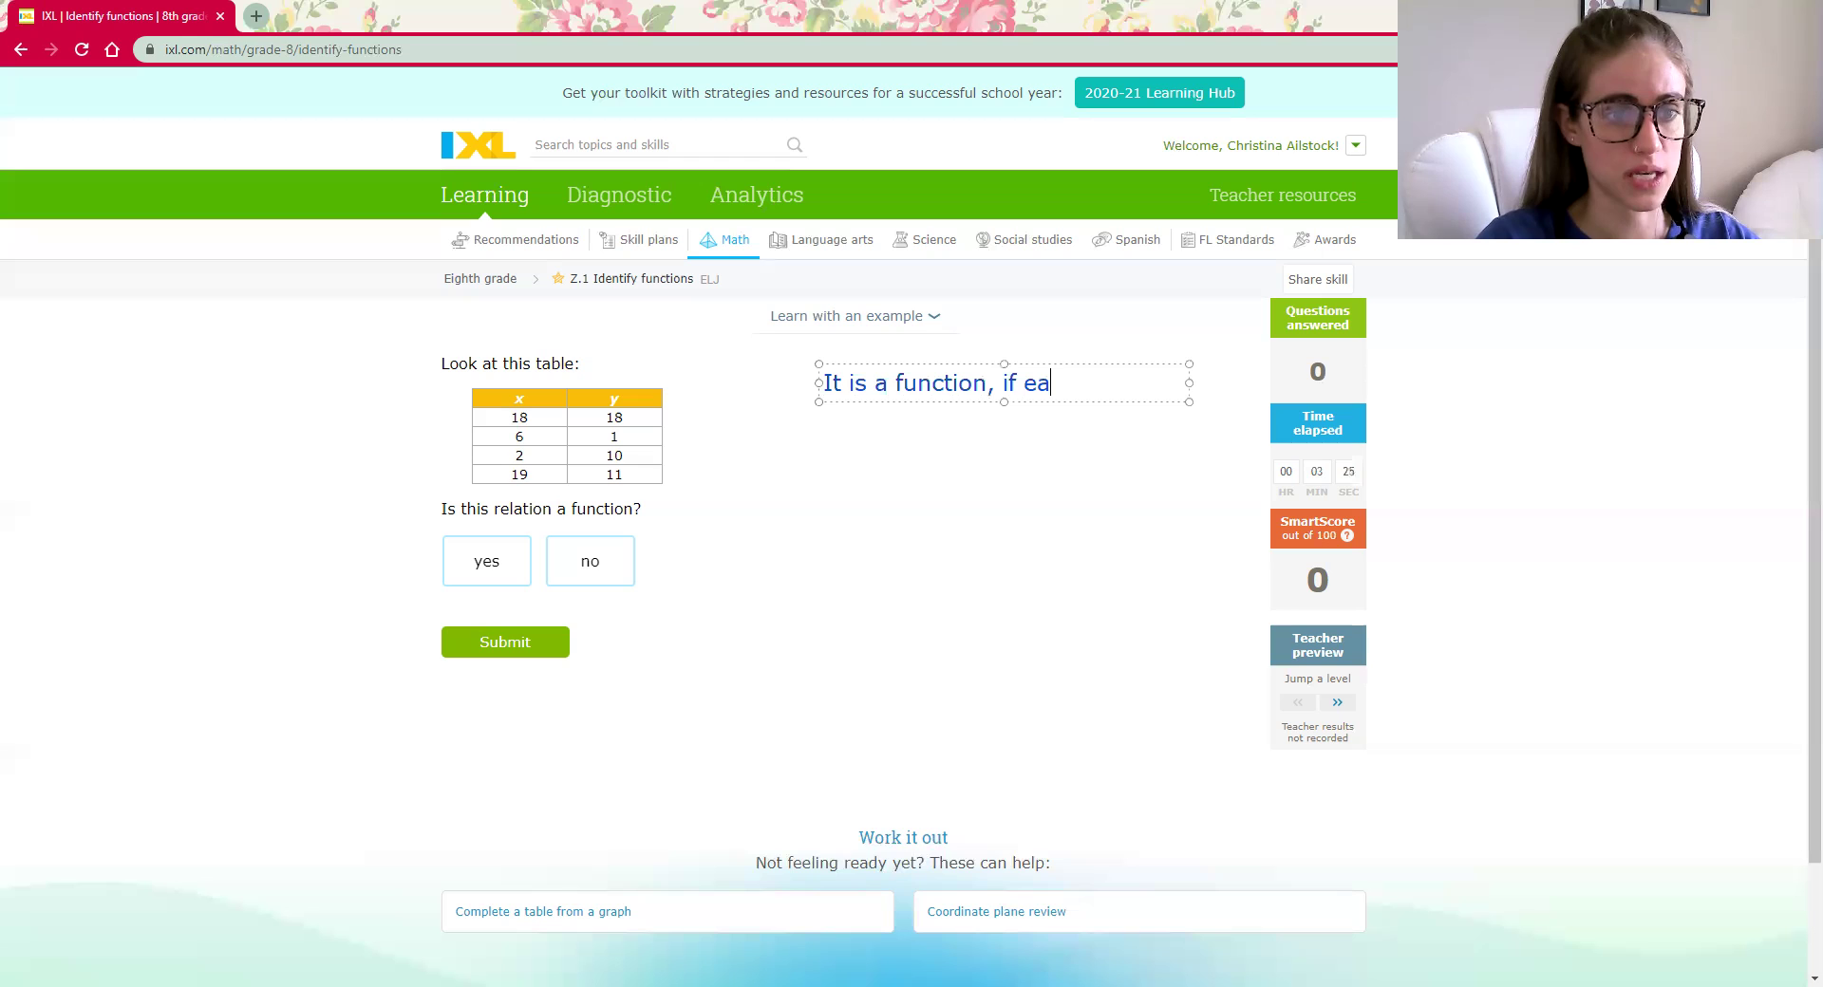
{"action": "type", "text": "ch input has a un"}
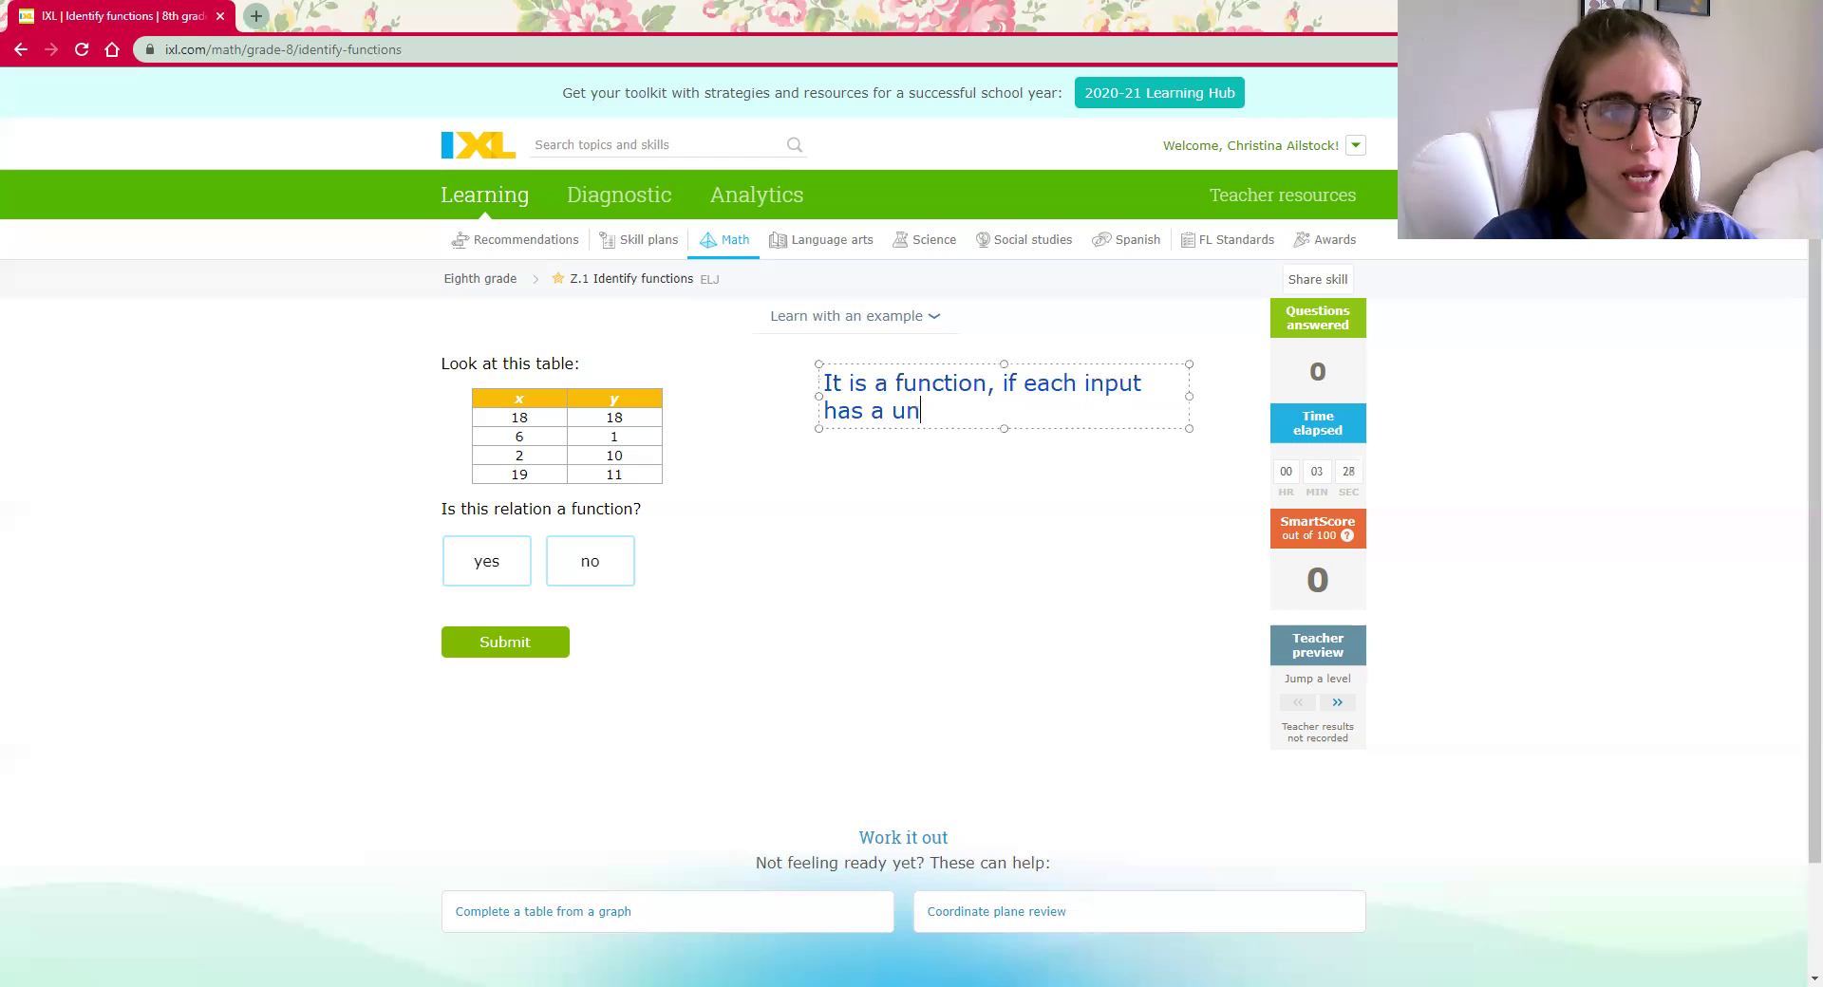
{"action": "type", "text": "i"}
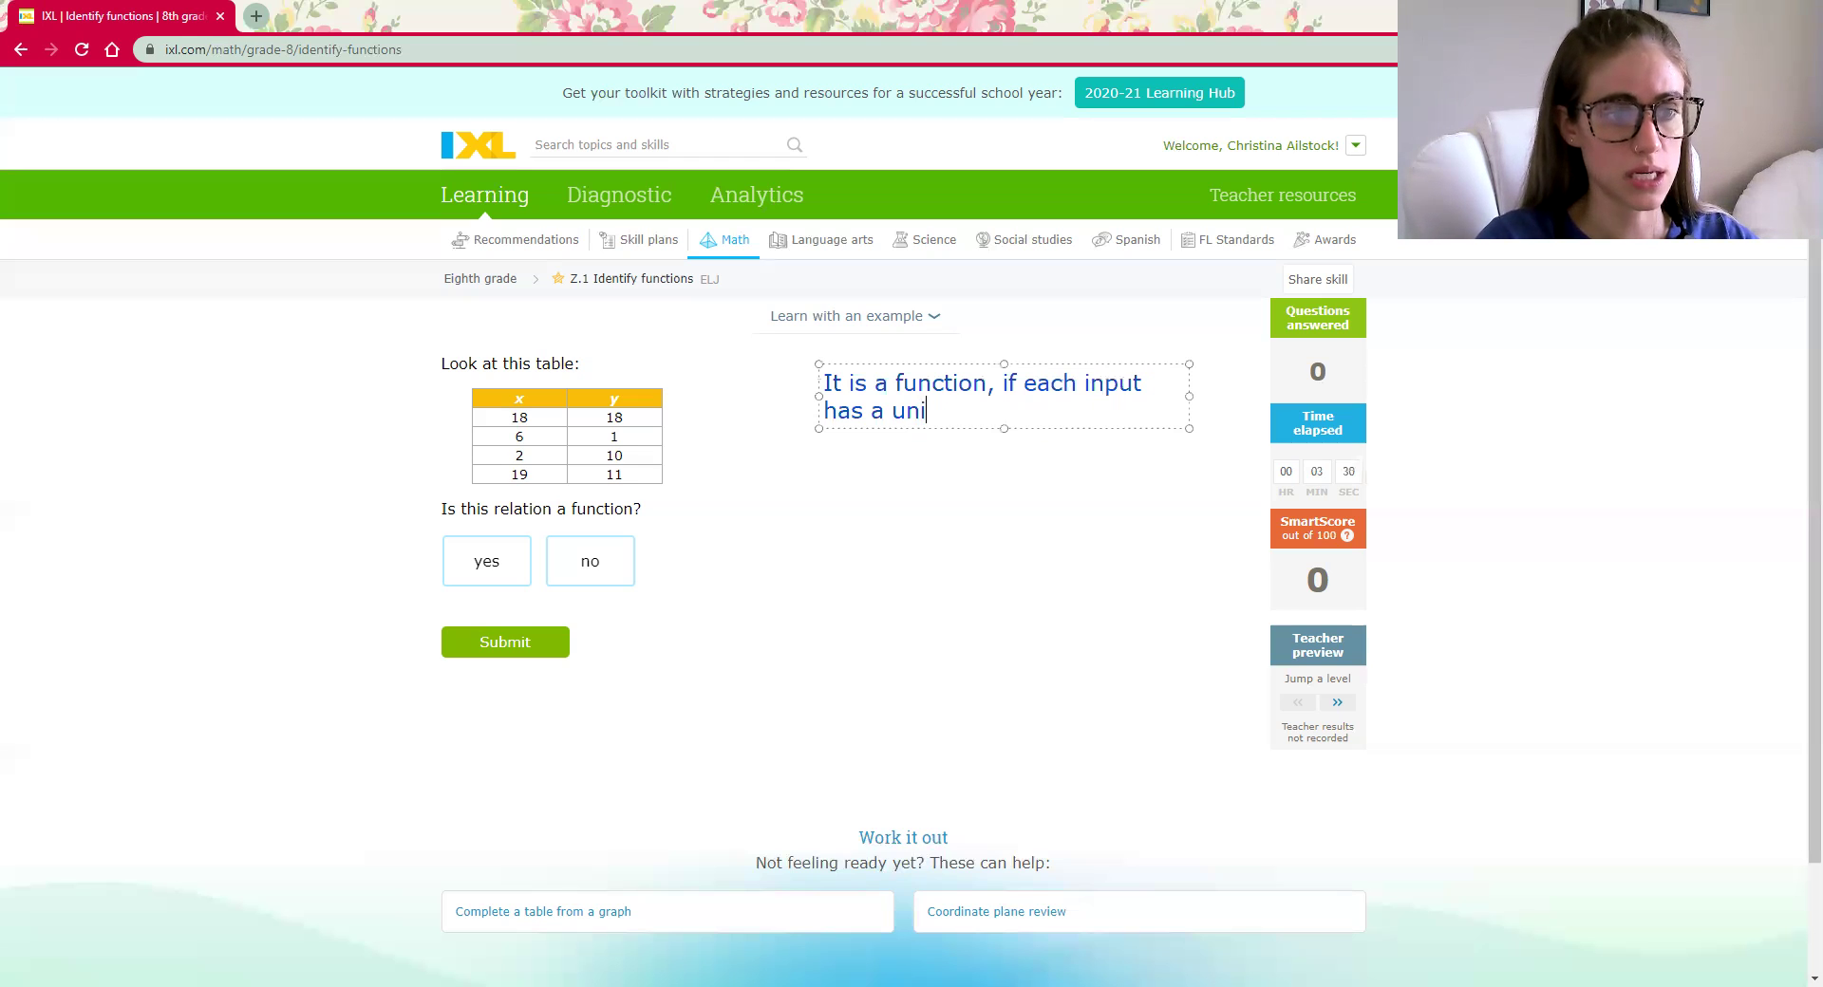
{"action": "type", "text": "que output."}
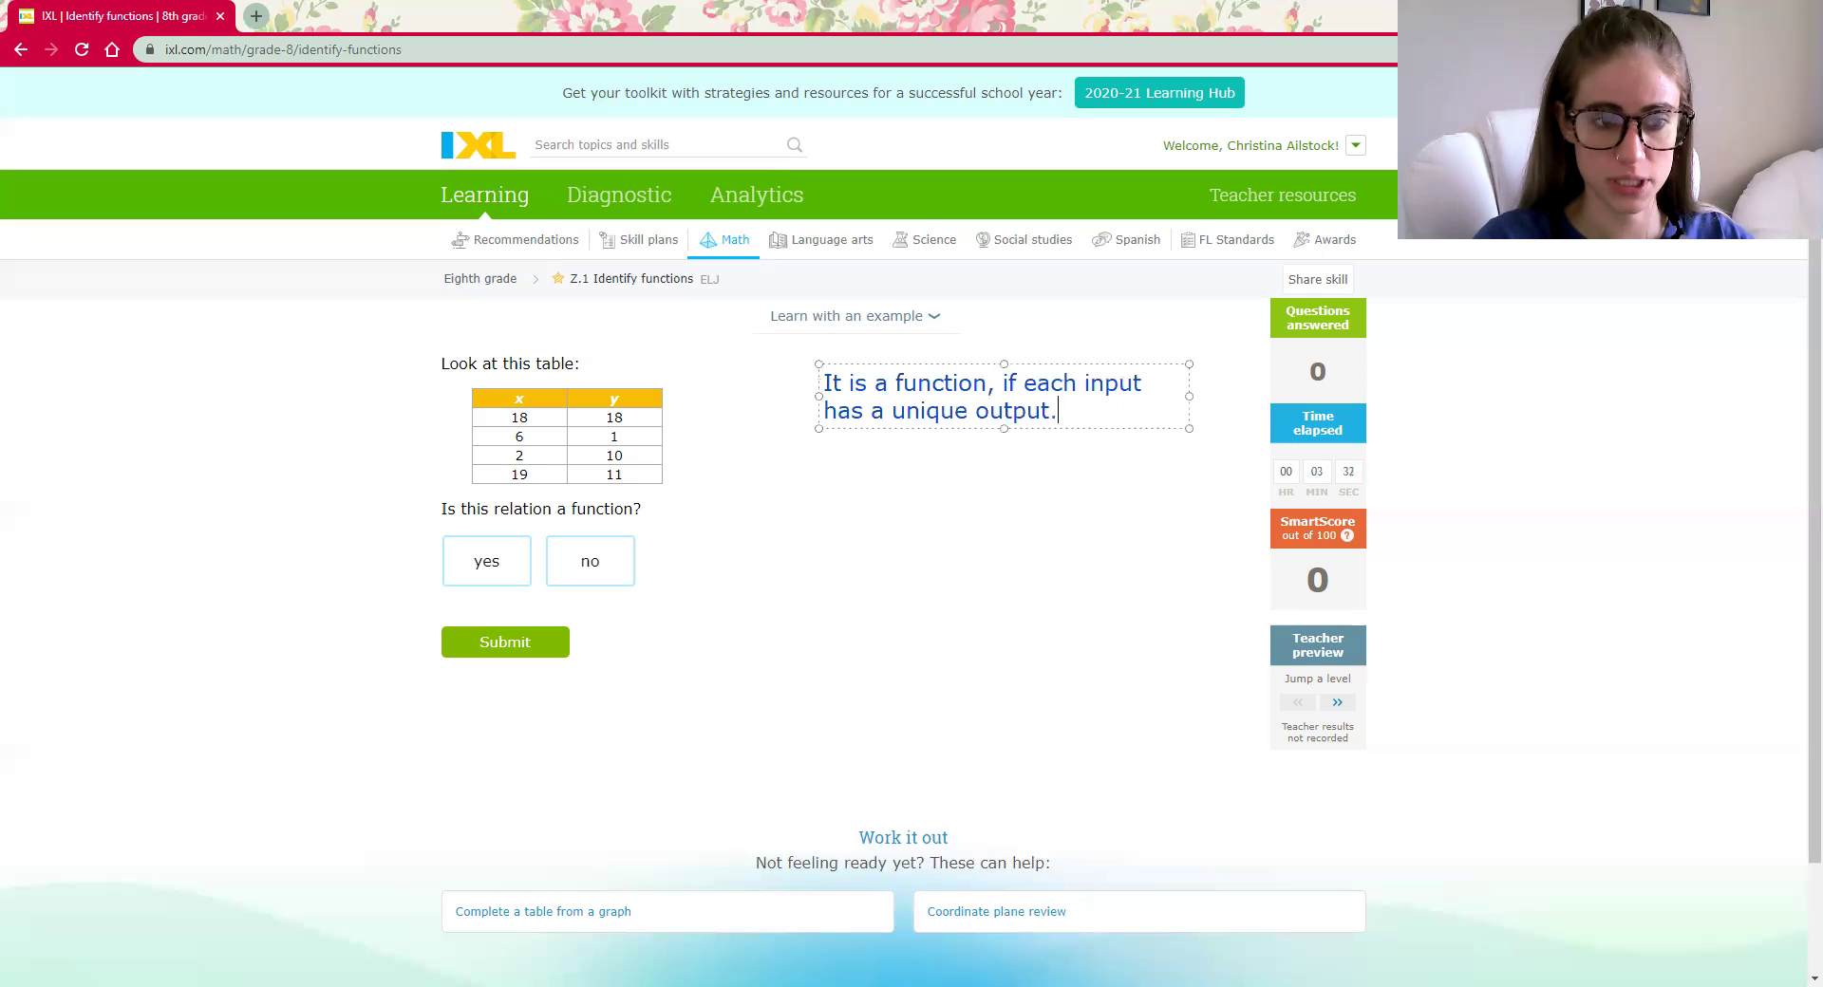
{"action": "key", "text": "Return"}
{"action": "key", "text": "Return"}
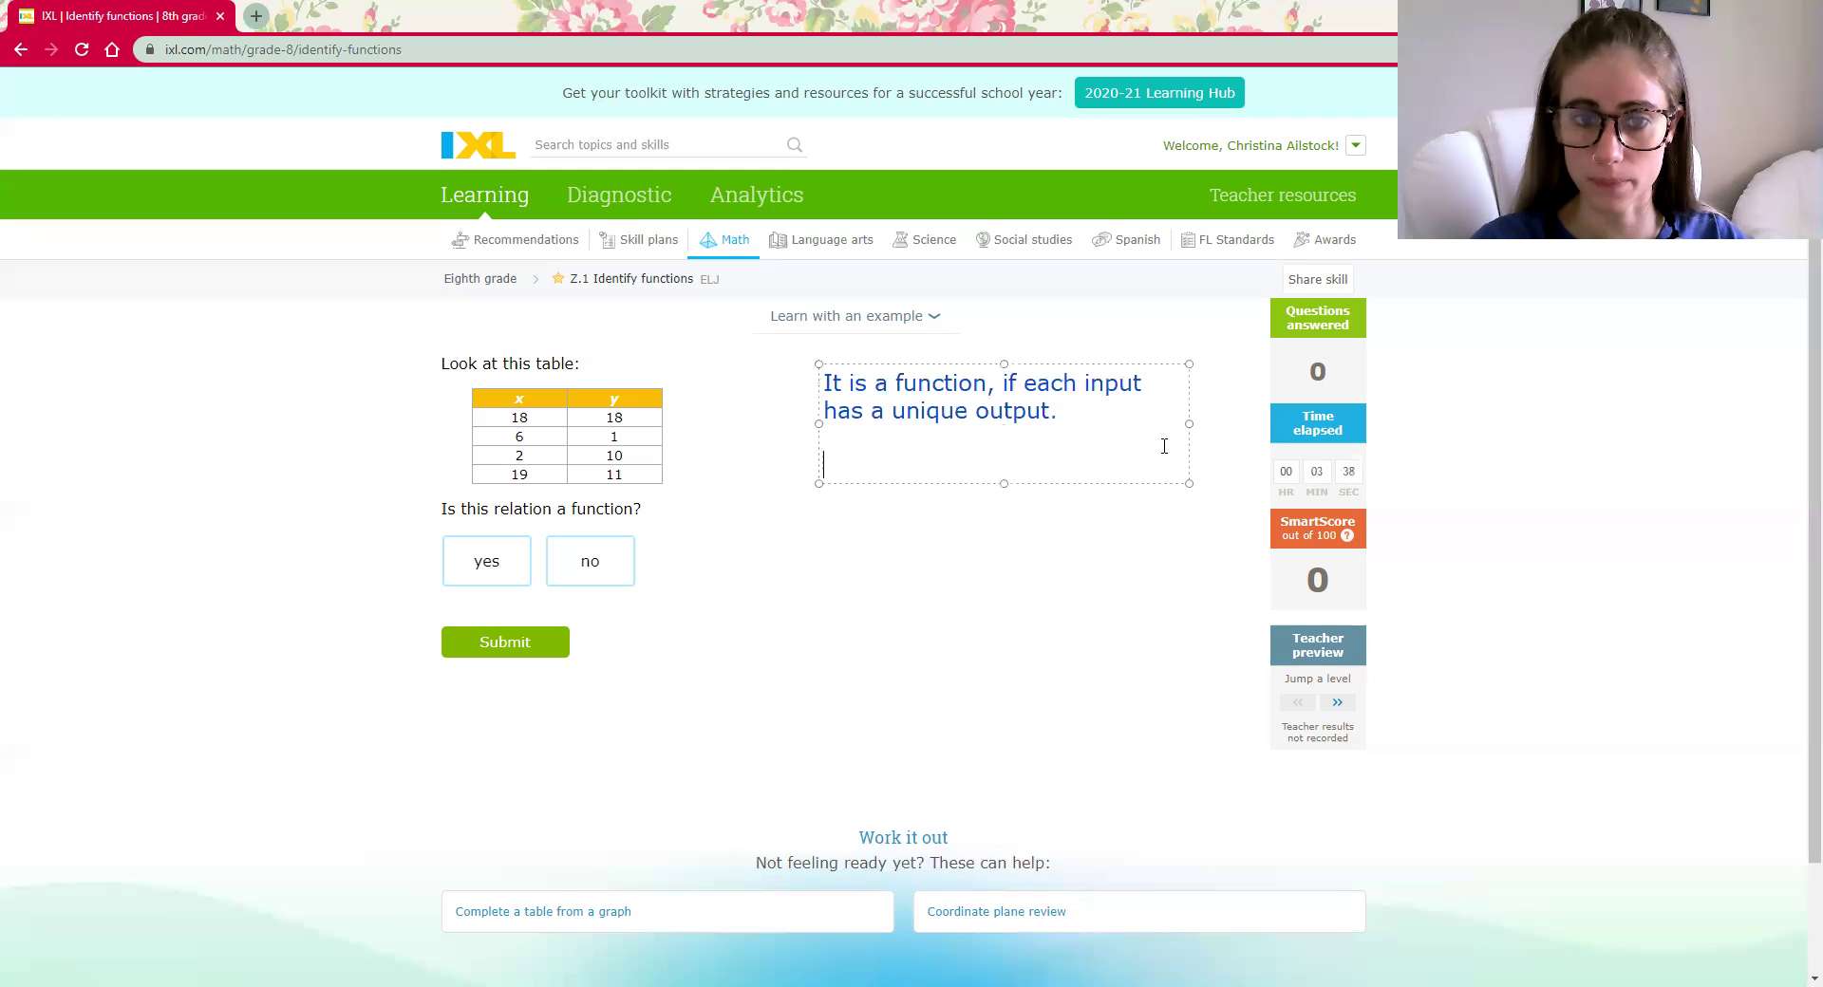
Add the lines 'Input - X-values' and 'Output - Y-values' below the definition.
{"action": "type", "text": "In"}
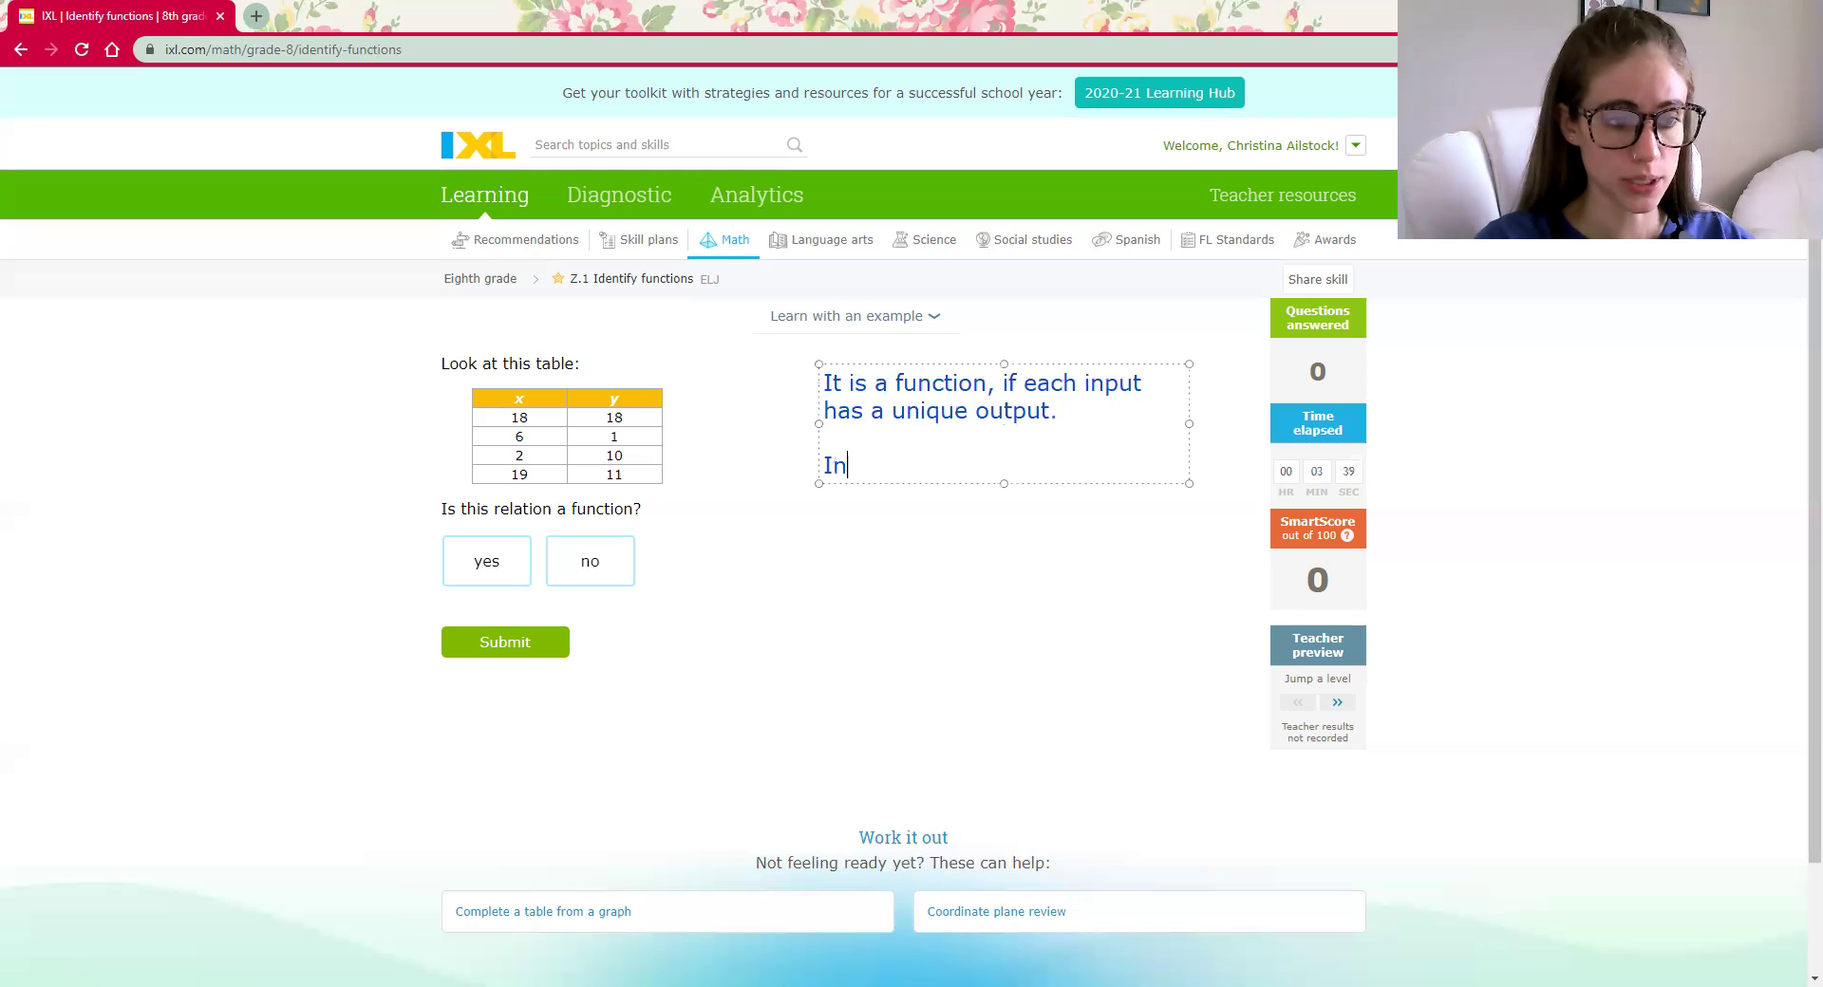
{"action": "type", "text": "put - "}
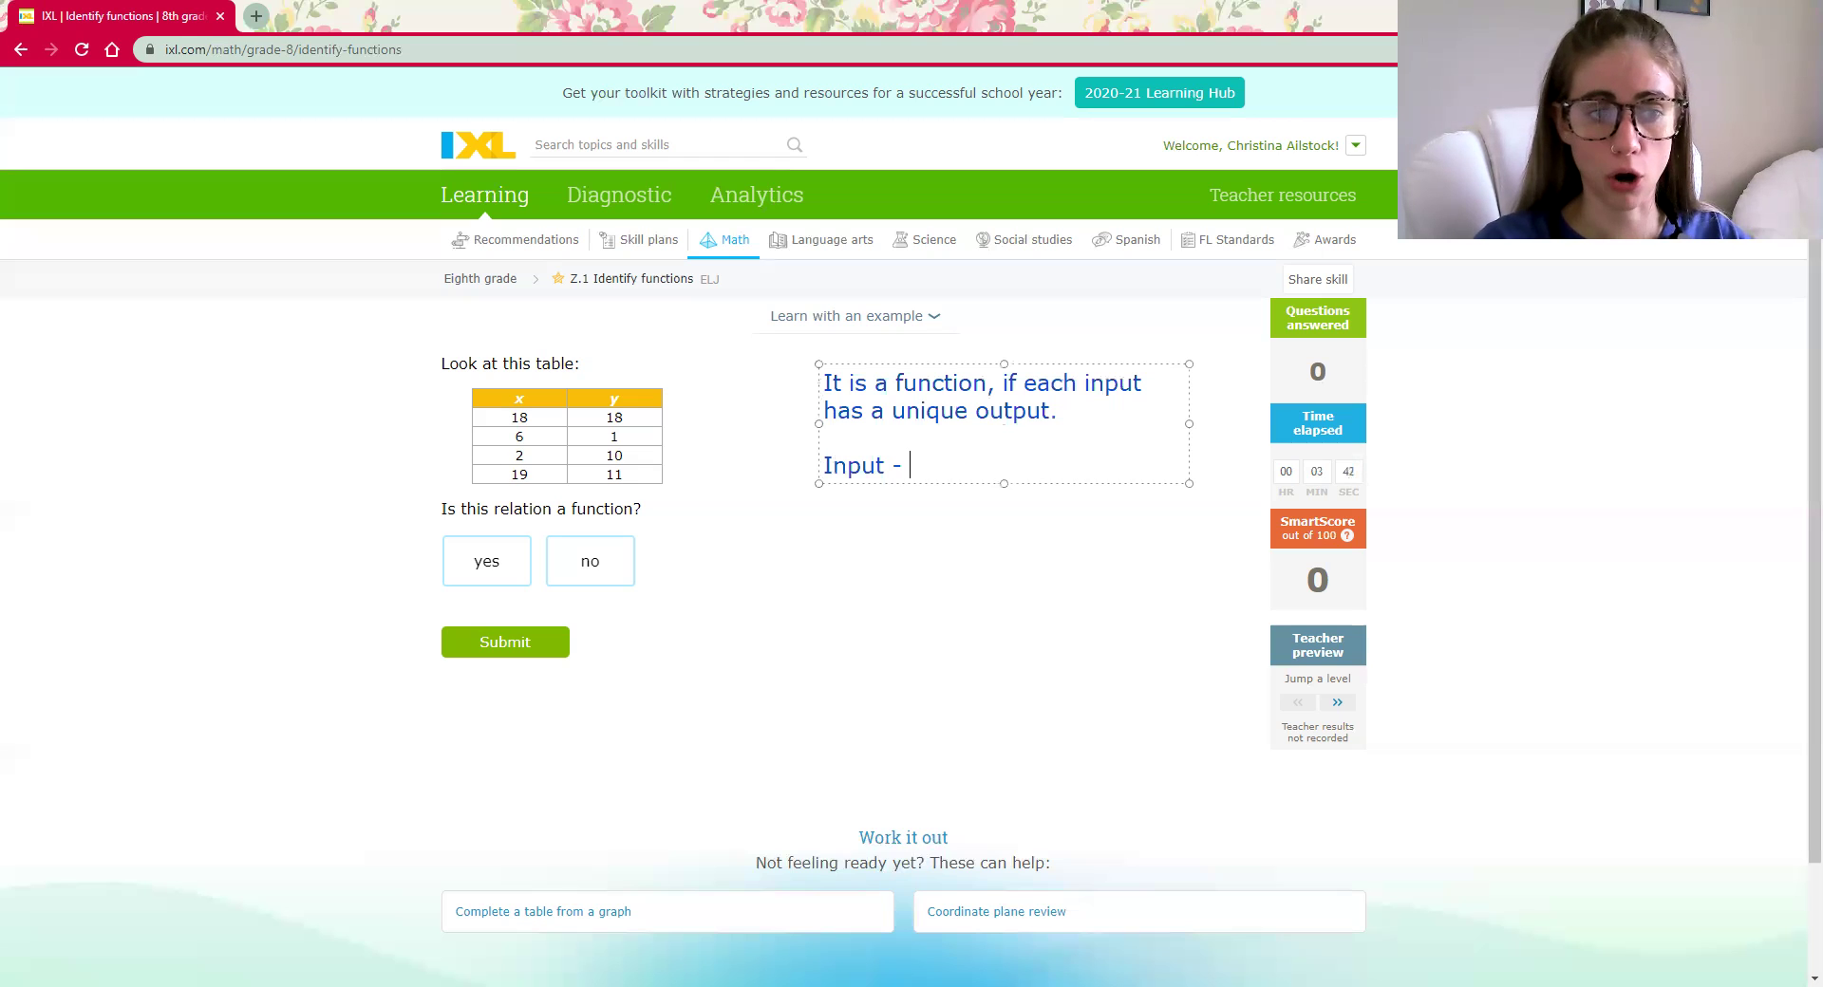
{"action": "type", "text": "X"}
{"action": "type", "text": "-values"}
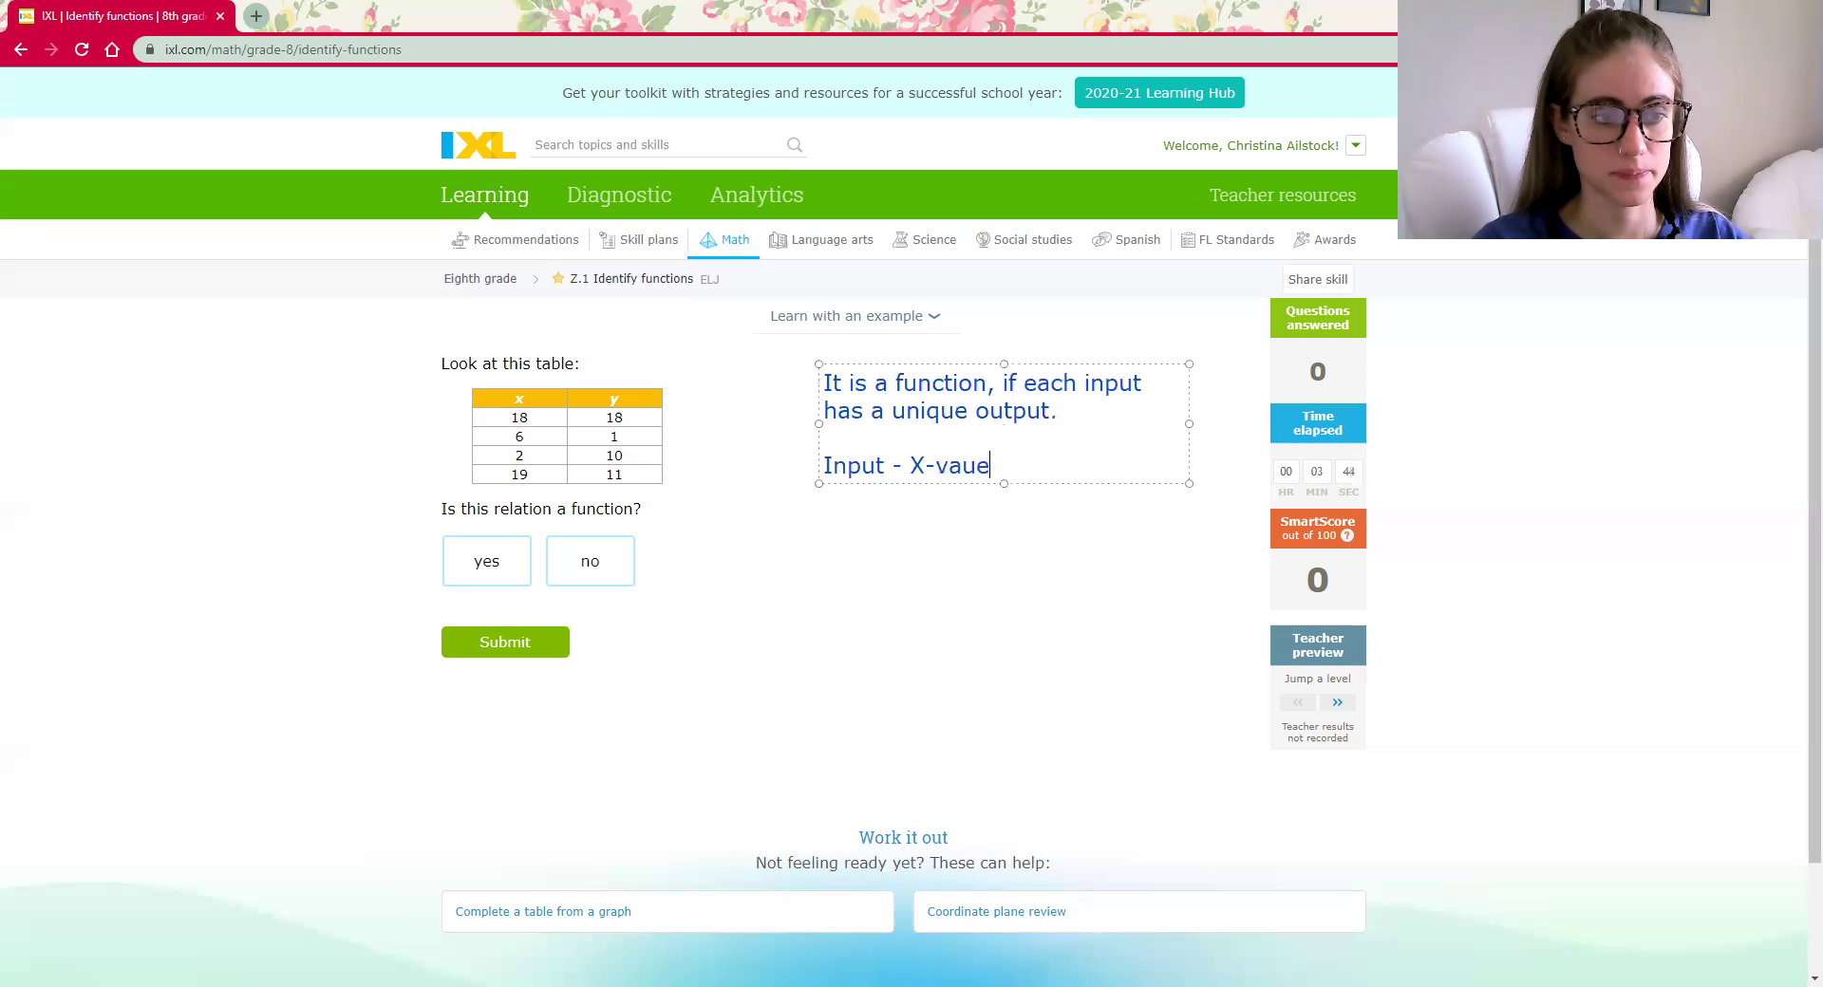
{"action": "key", "text": "BackSpace"}
{"action": "key", "text": "BackSpace"}
{"action": "key", "text": "BackSpace"}
{"action": "key", "text": "BackSpace"}
{"action": "type", "text": "lues"}
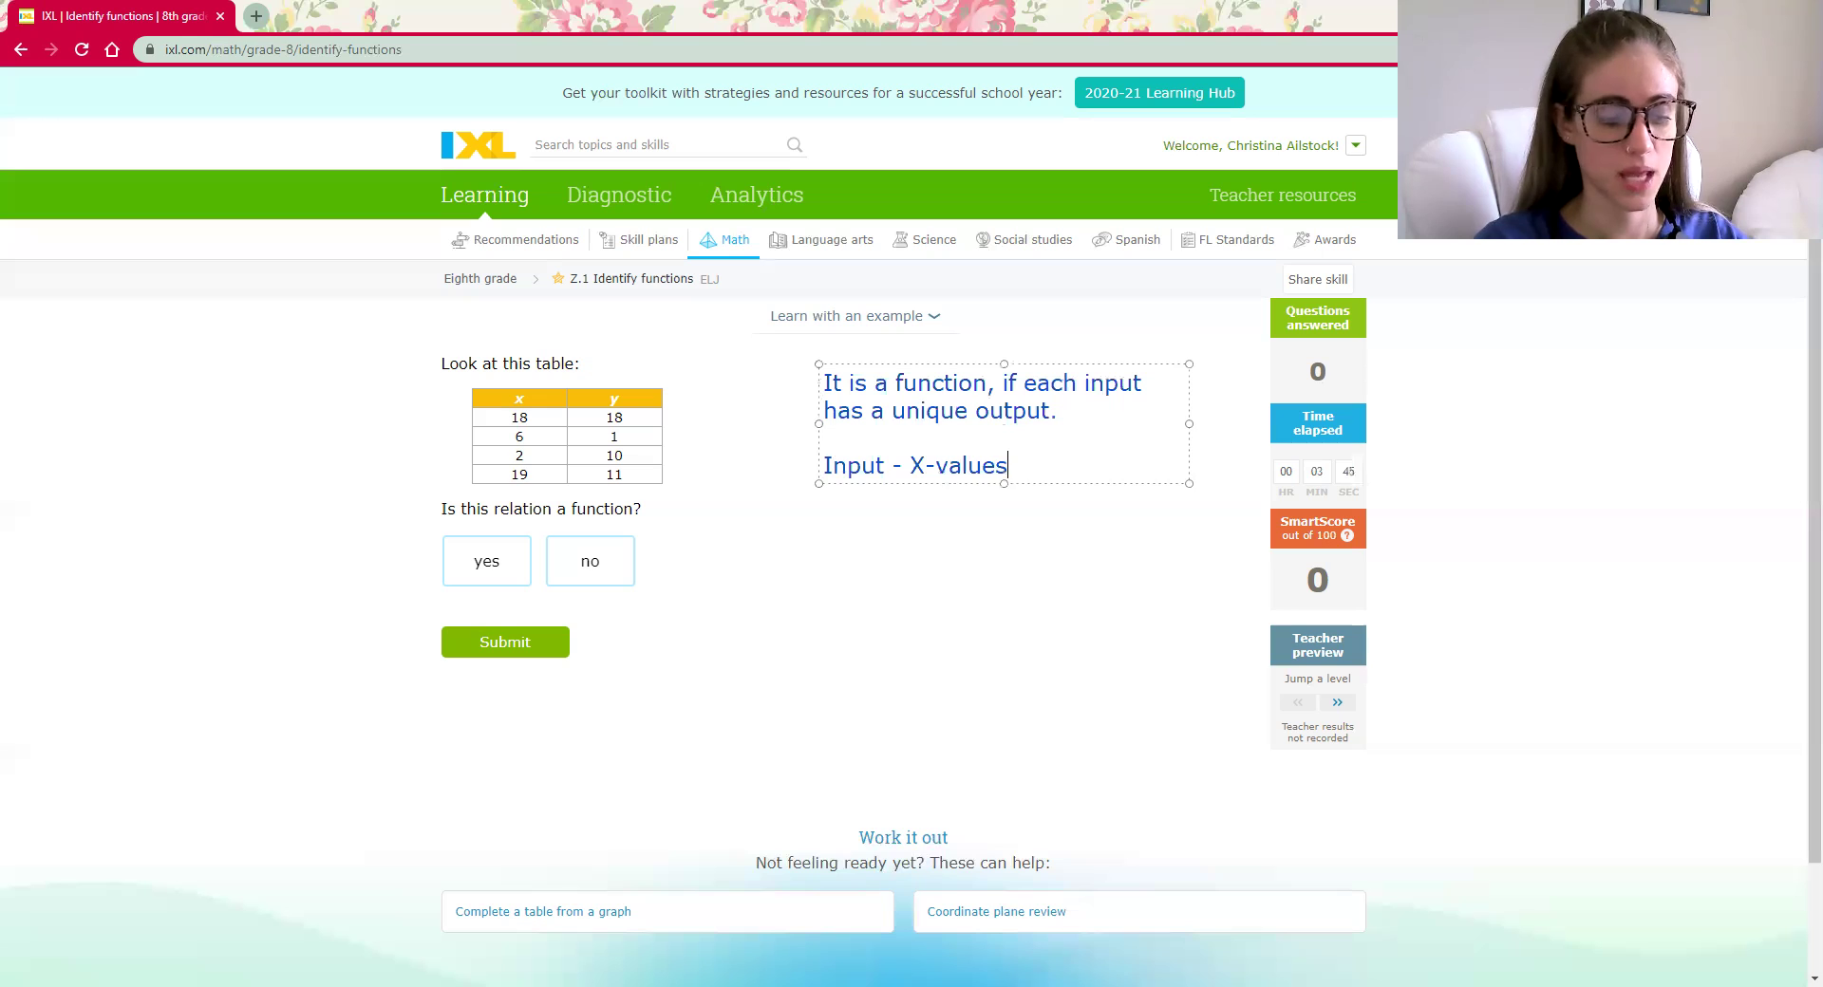
{"action": "key", "text": "Return"}
{"action": "type", "text": "Output - X"}
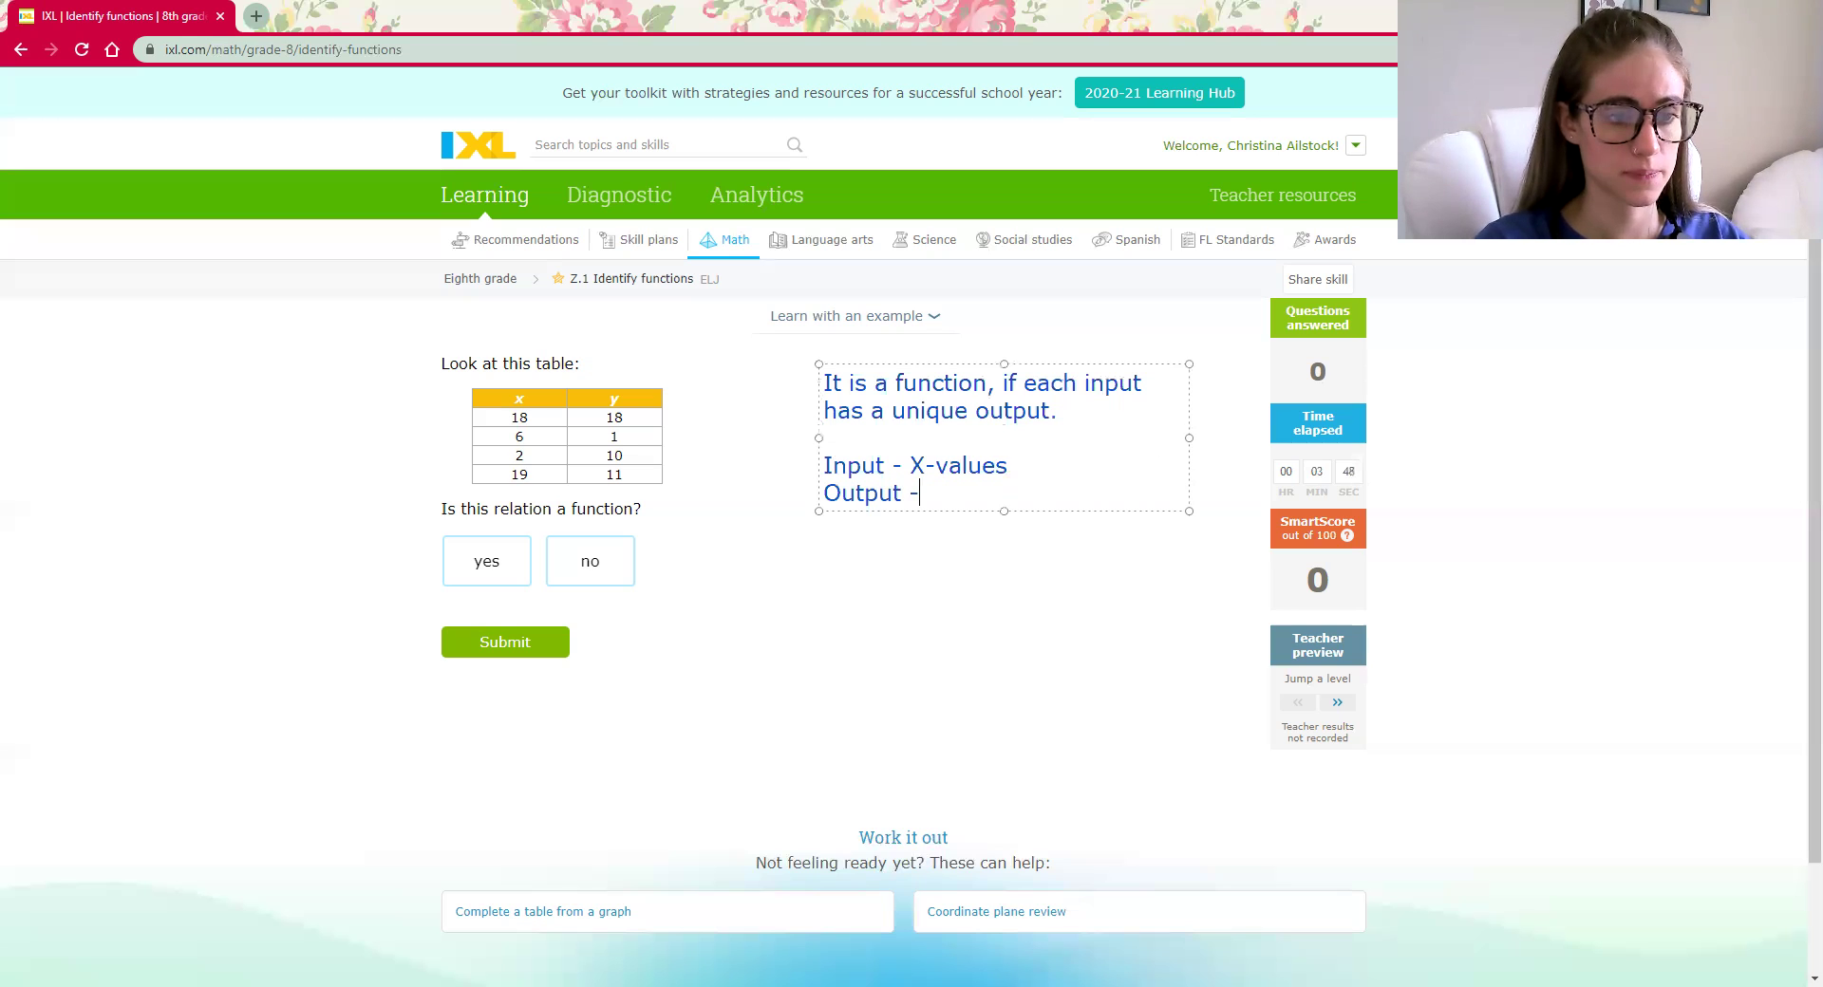
{"action": "key", "text": "BackSpace"}
{"action": "type", "text": "Y-"}
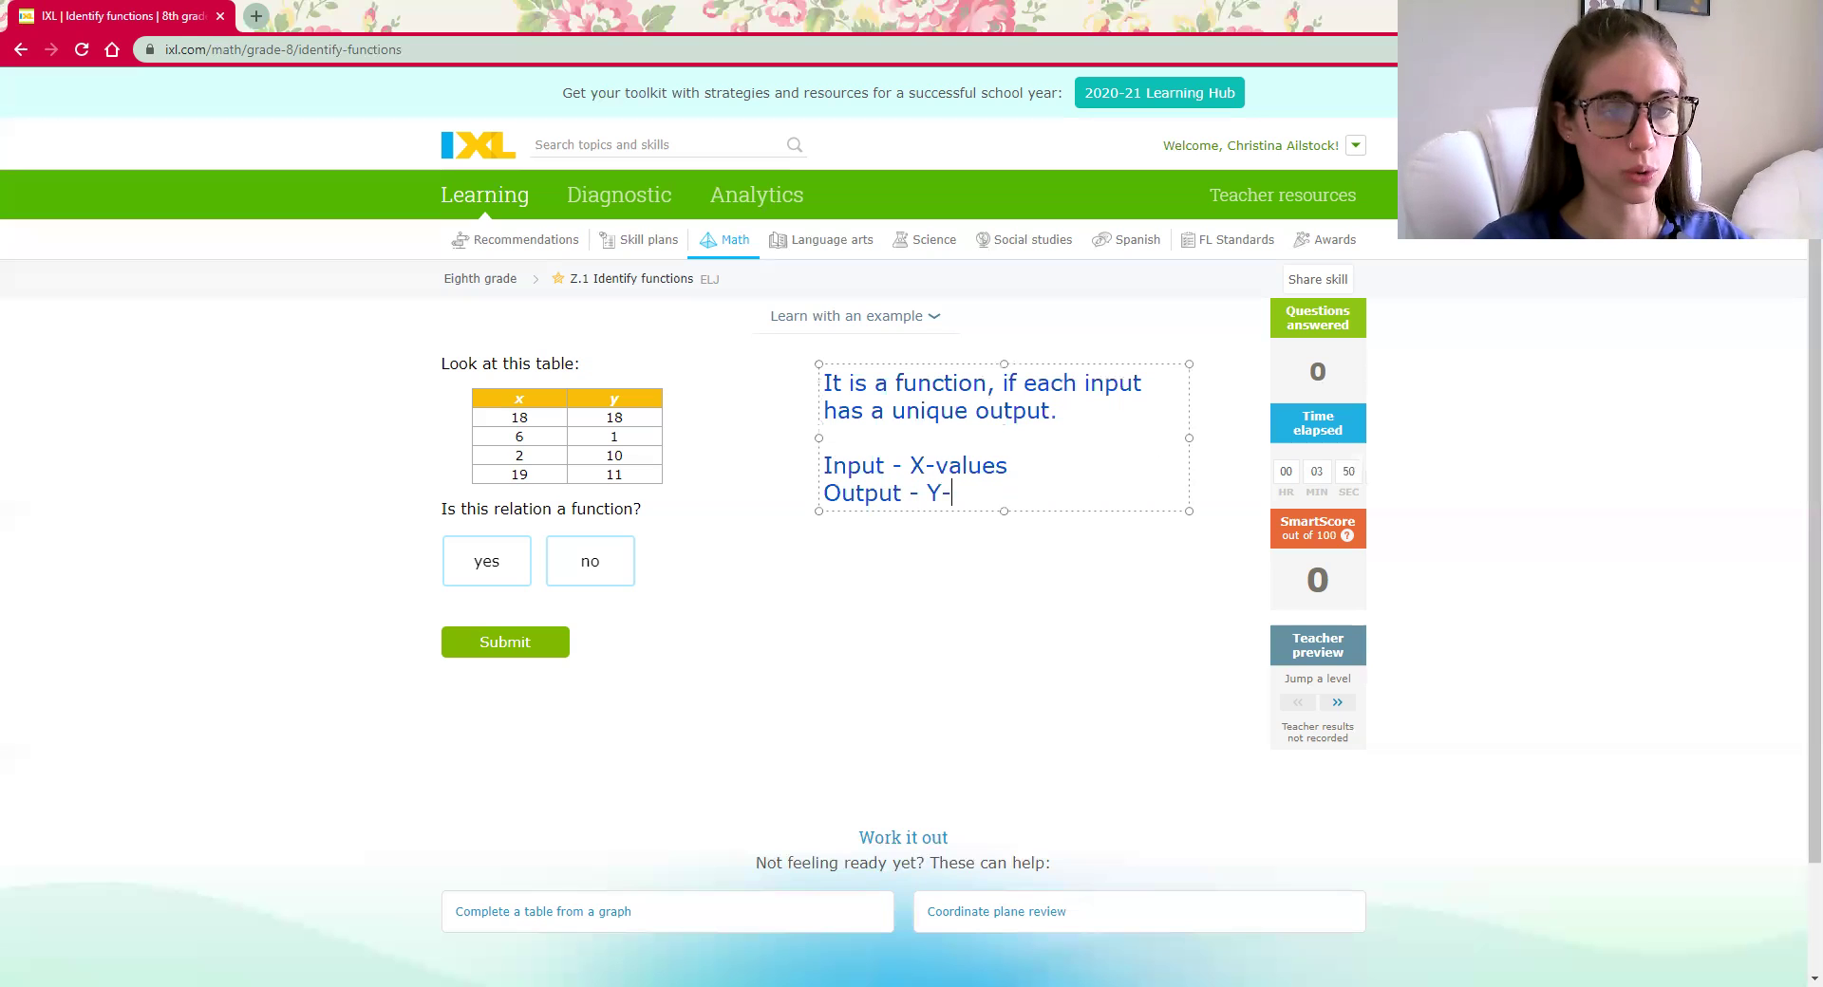
{"action": "type", "text": "values"}
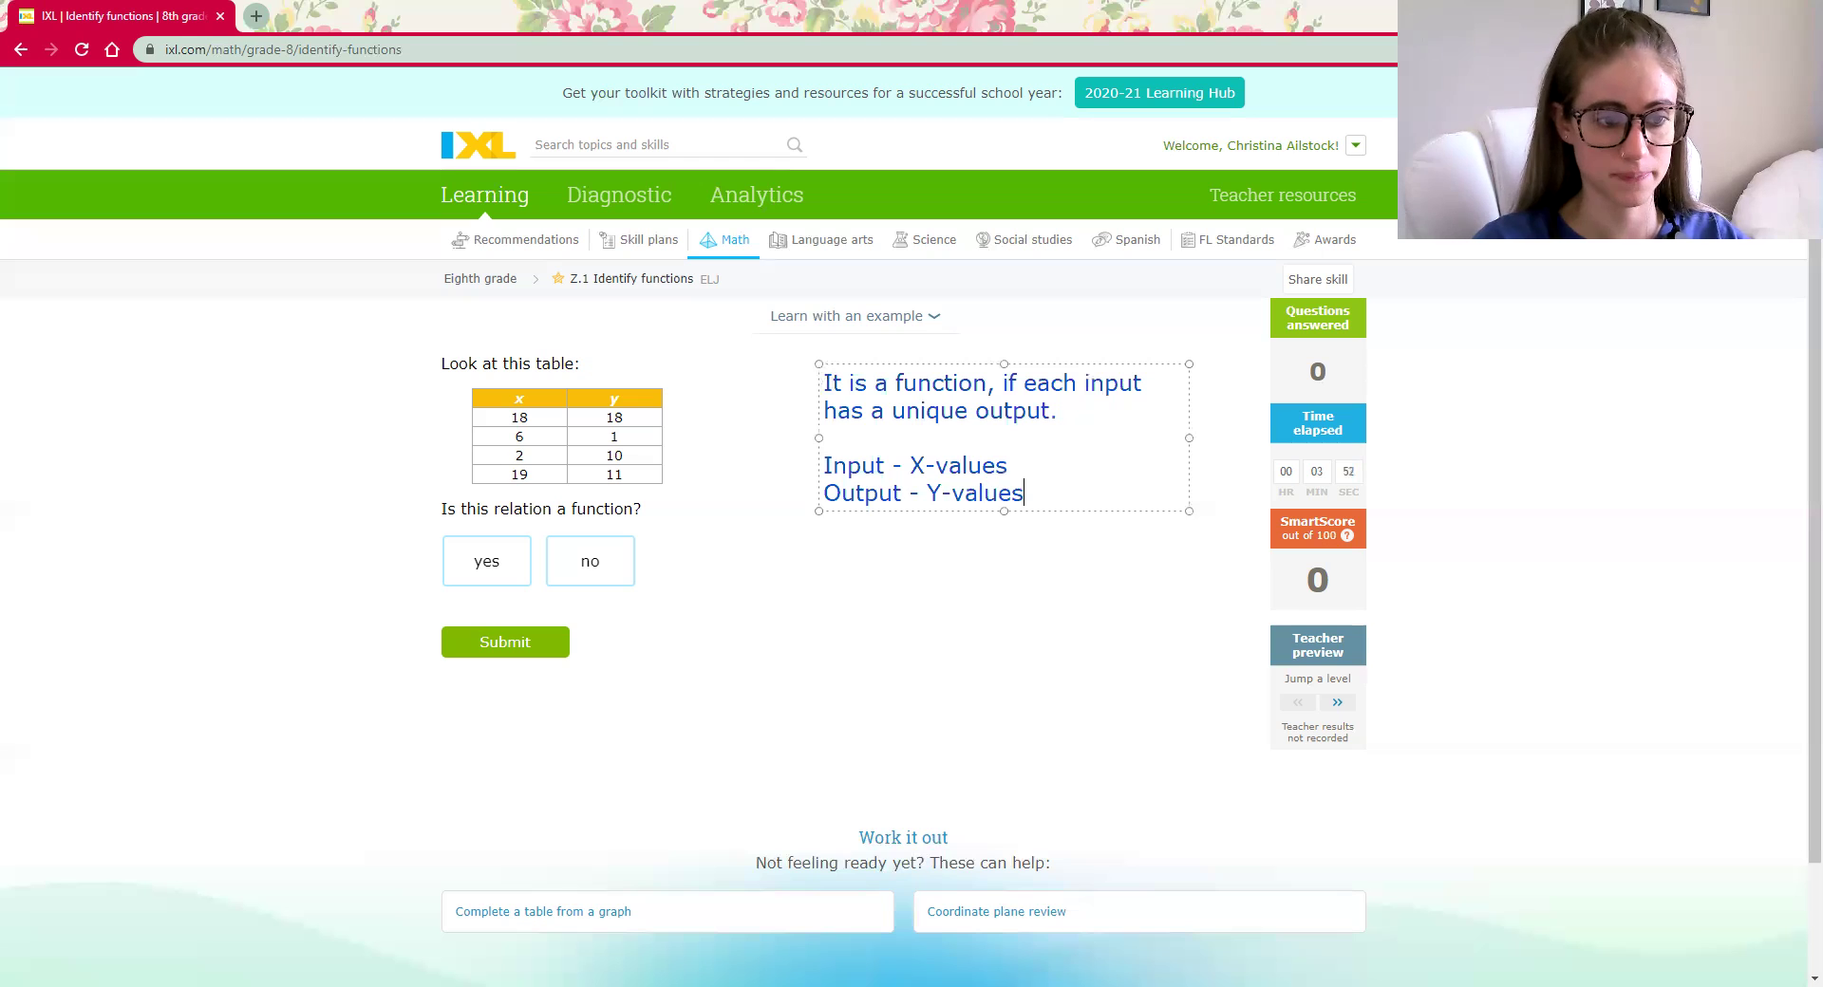
Add the line 'In order for relation to be a function, the x-values can NOT repeat.'.
{"action": "key", "text": "Return"}
{"action": "key", "text": "Return"}
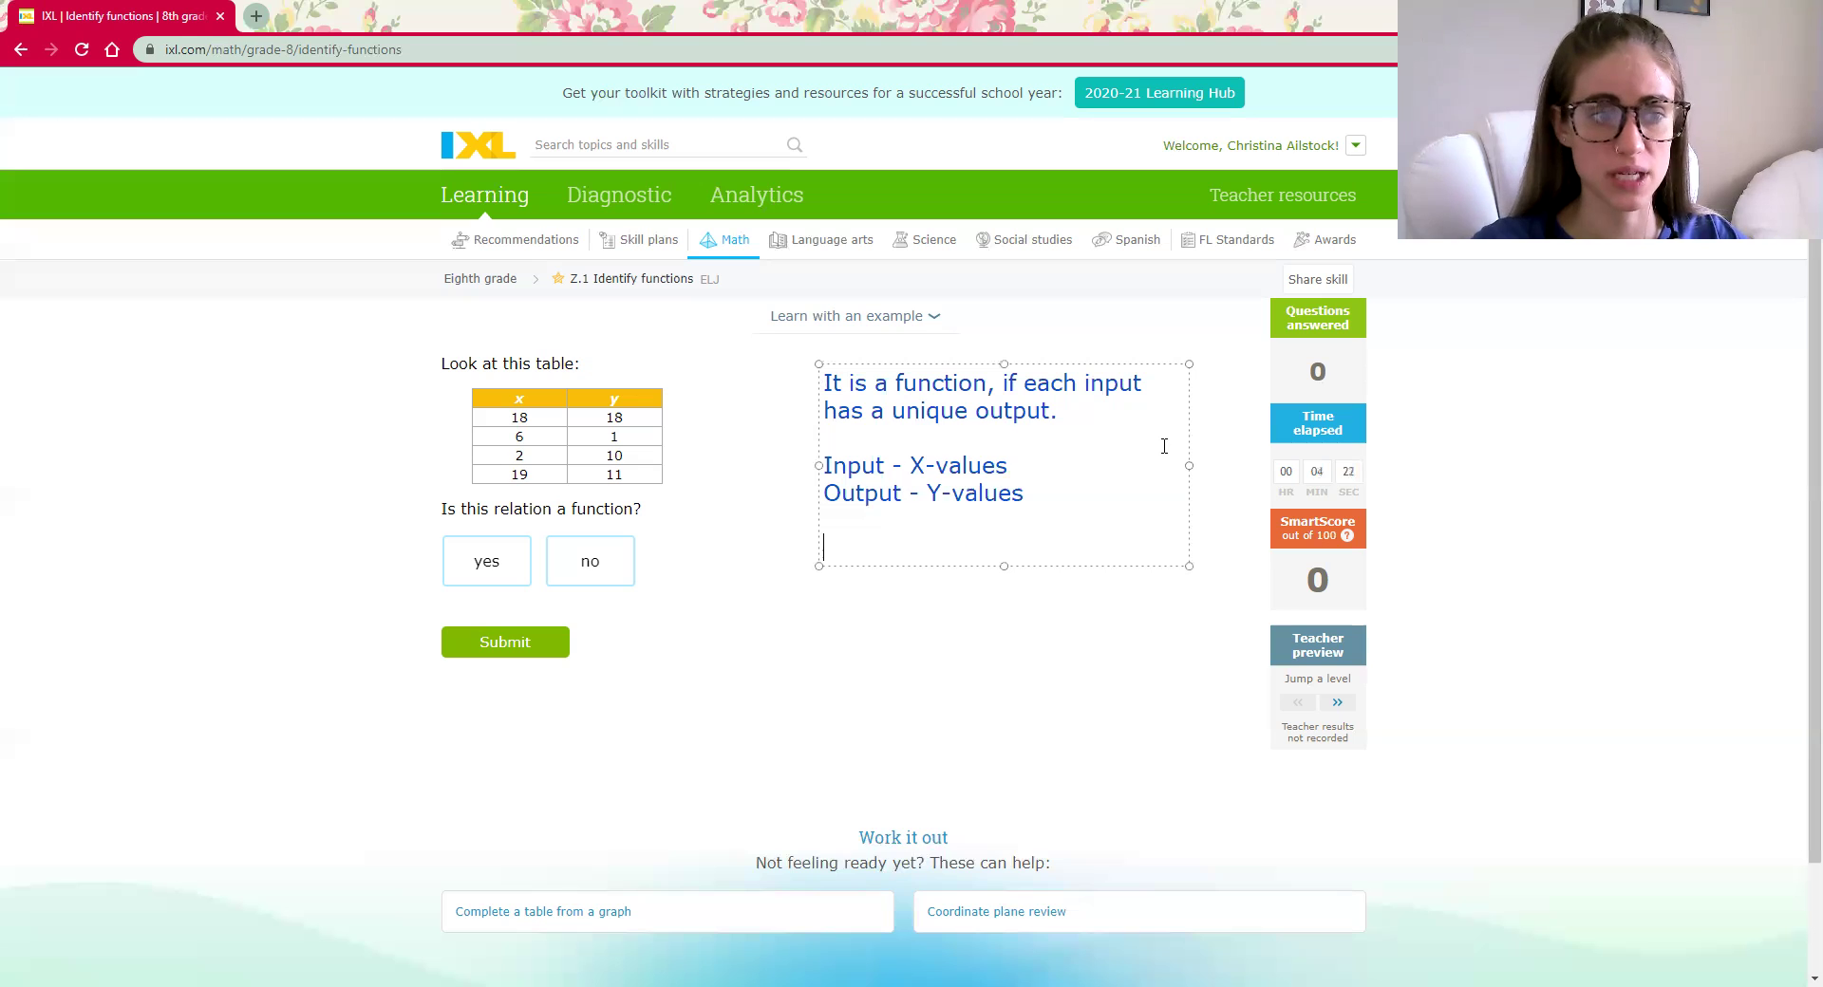
{"action": "type", "text": "In "}
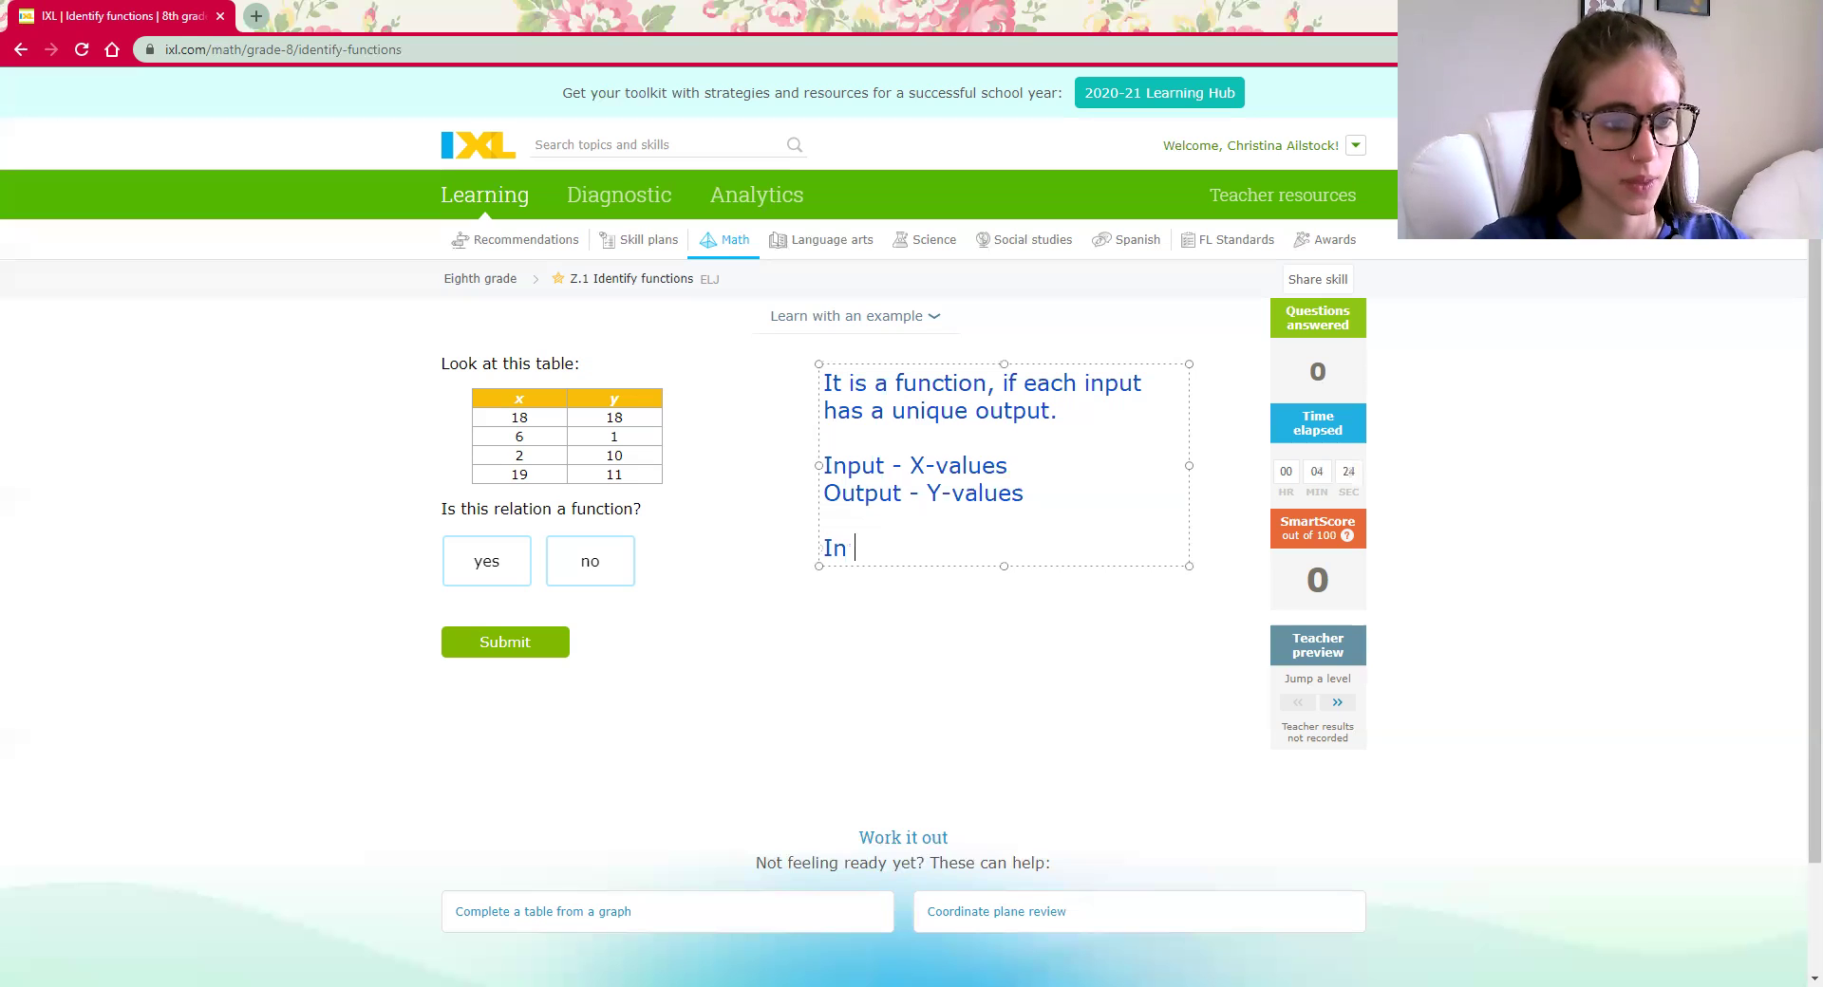
{"action": "type", "text": "order for a"}
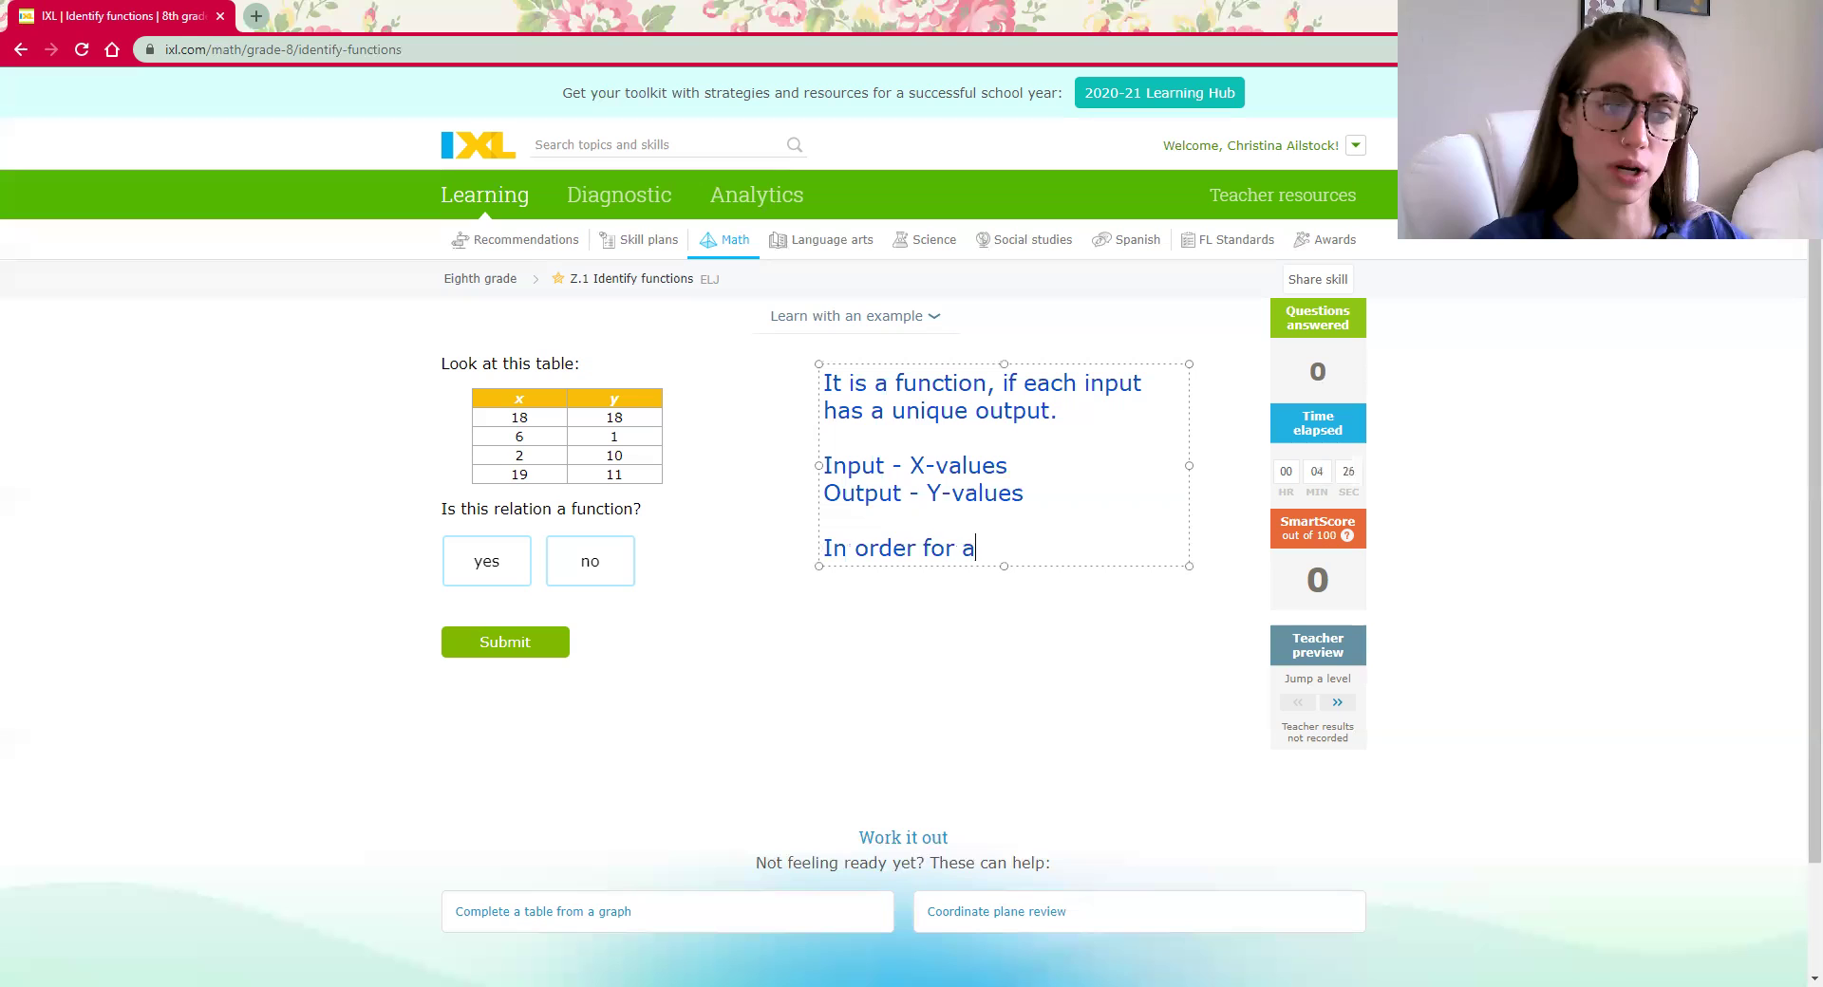
{"action": "key", "text": "BackSpace"}
{"action": "type", "text": "relation"}
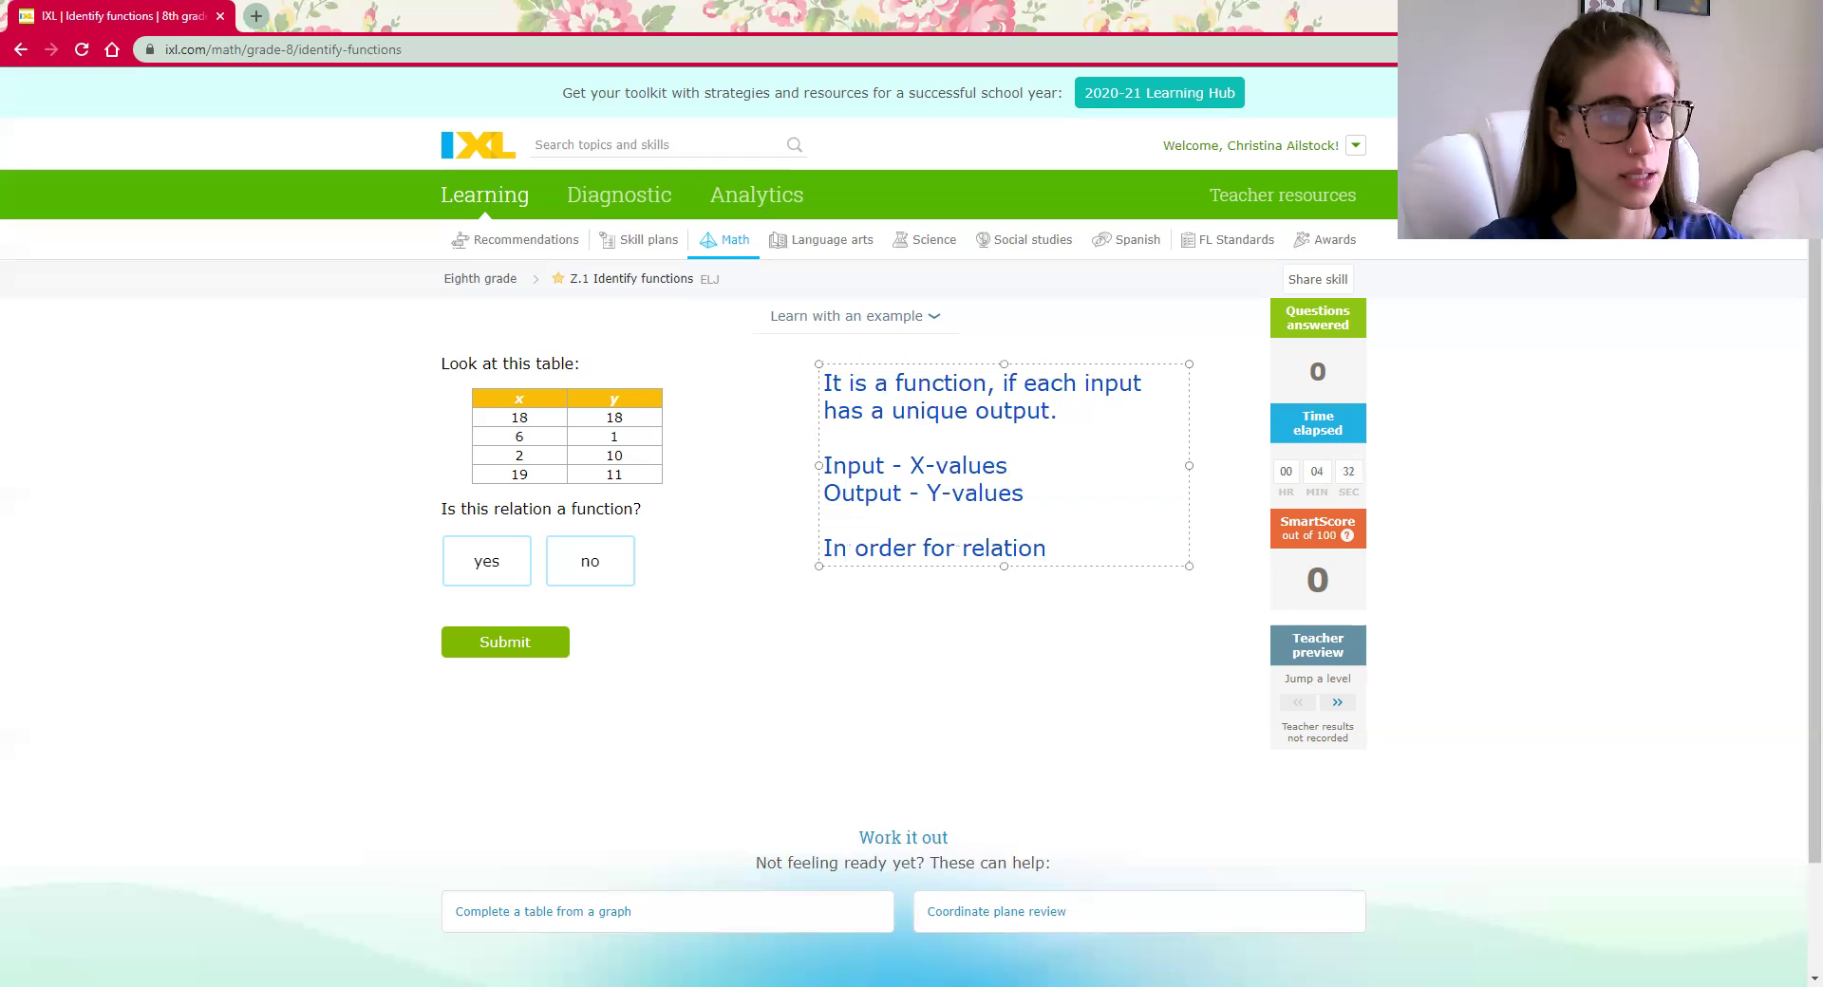
{"action": "type", "text": " to a be"}
{"action": "key", "text": "BackSpace"}
{"action": "key", "text": "BackSpace"}
{"action": "key", "text": "BackSpace"}
{"action": "key", "text": "BackSpace"}
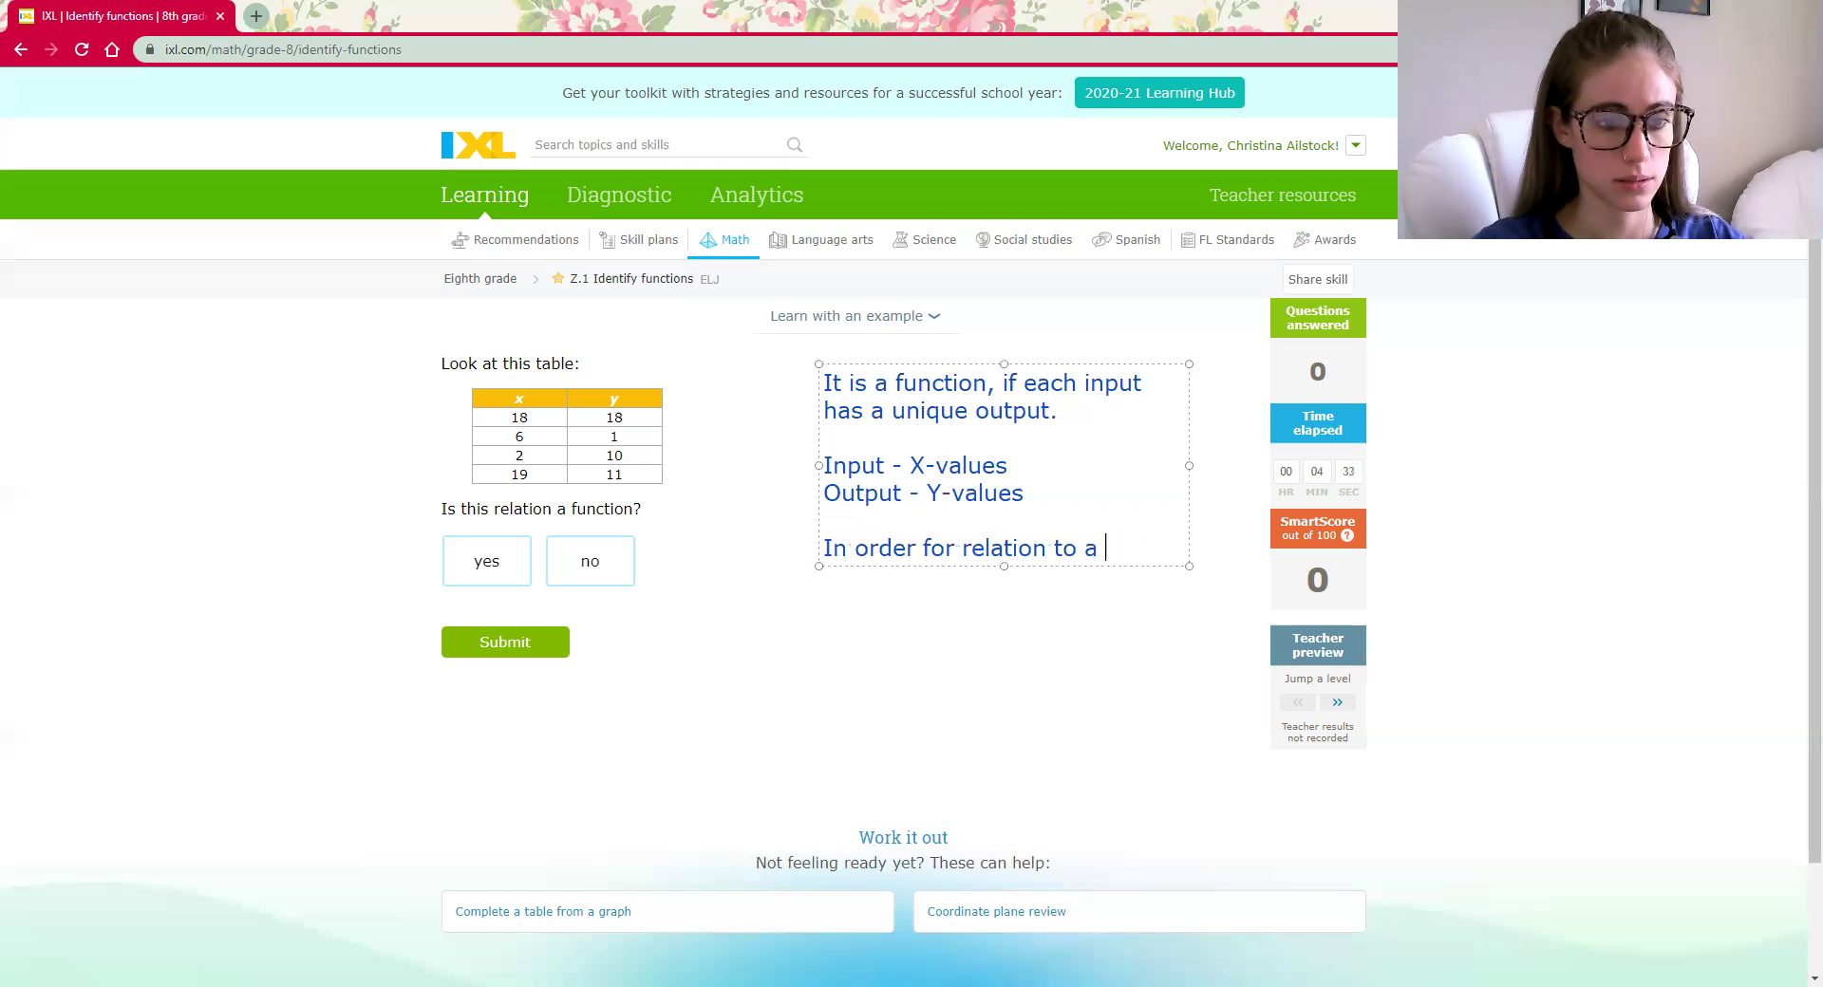
{"action": "type", "text": "be a fun"}
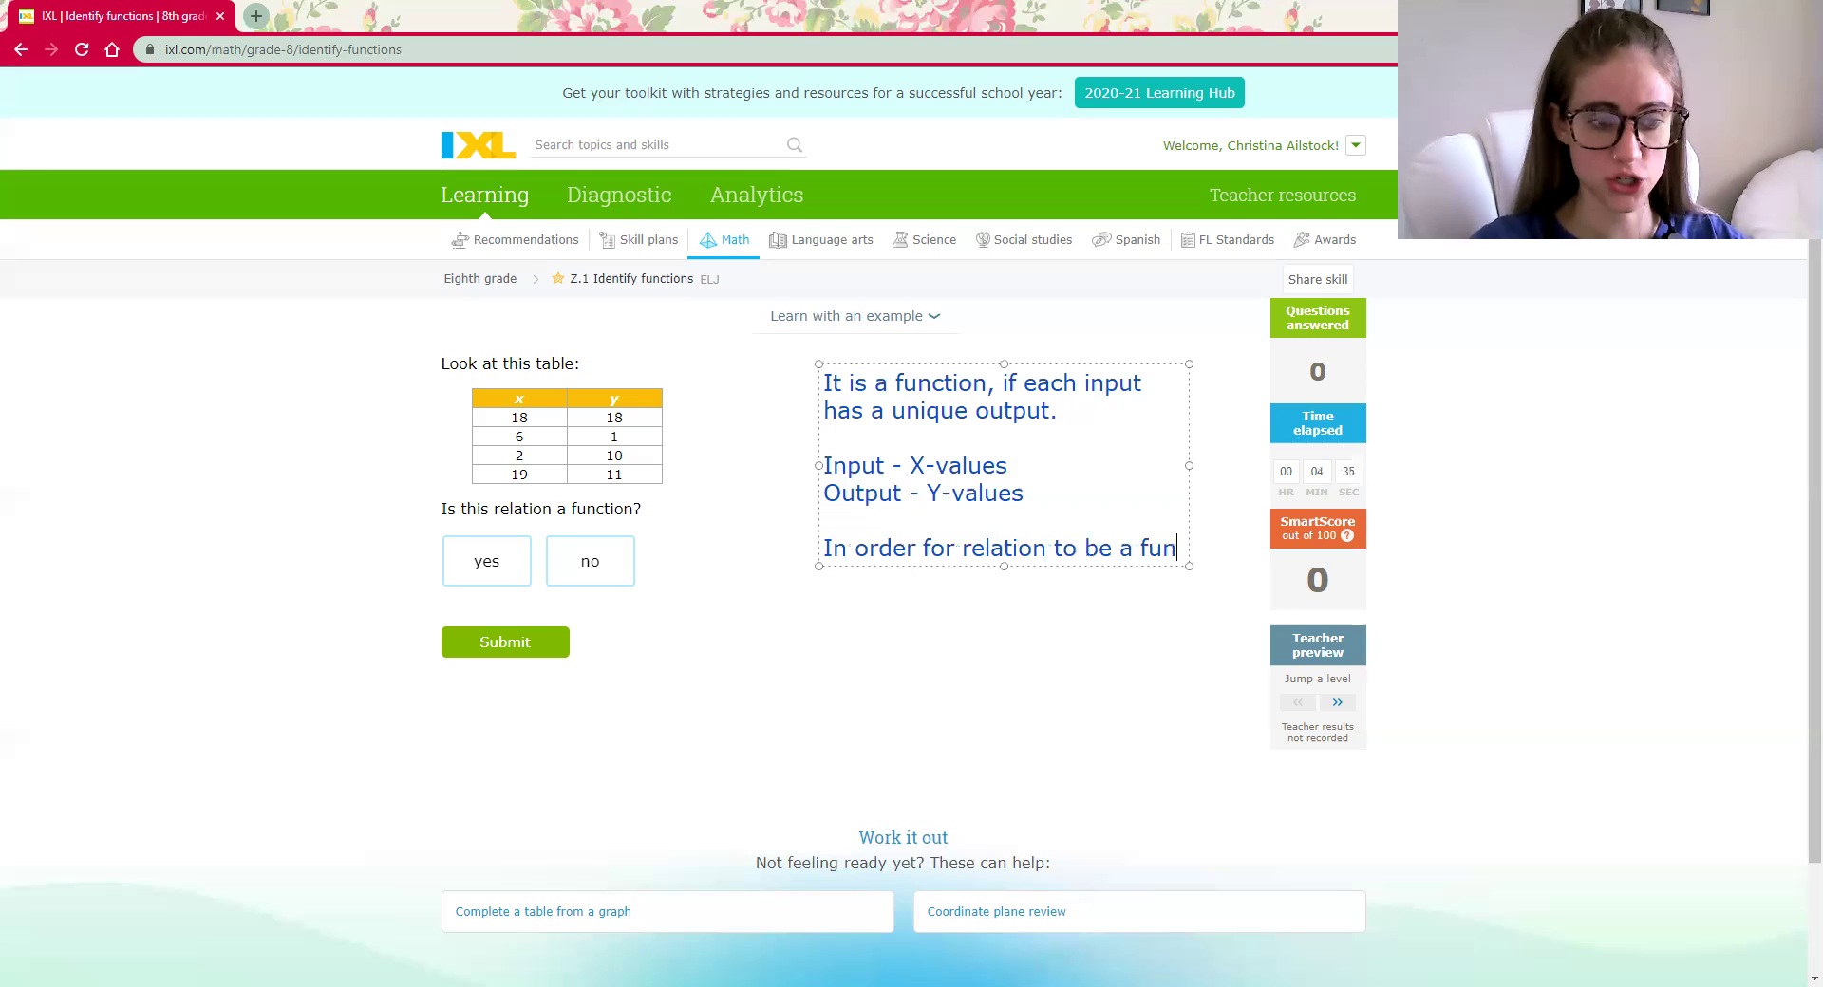
{"action": "type", "text": "ction, the x"}
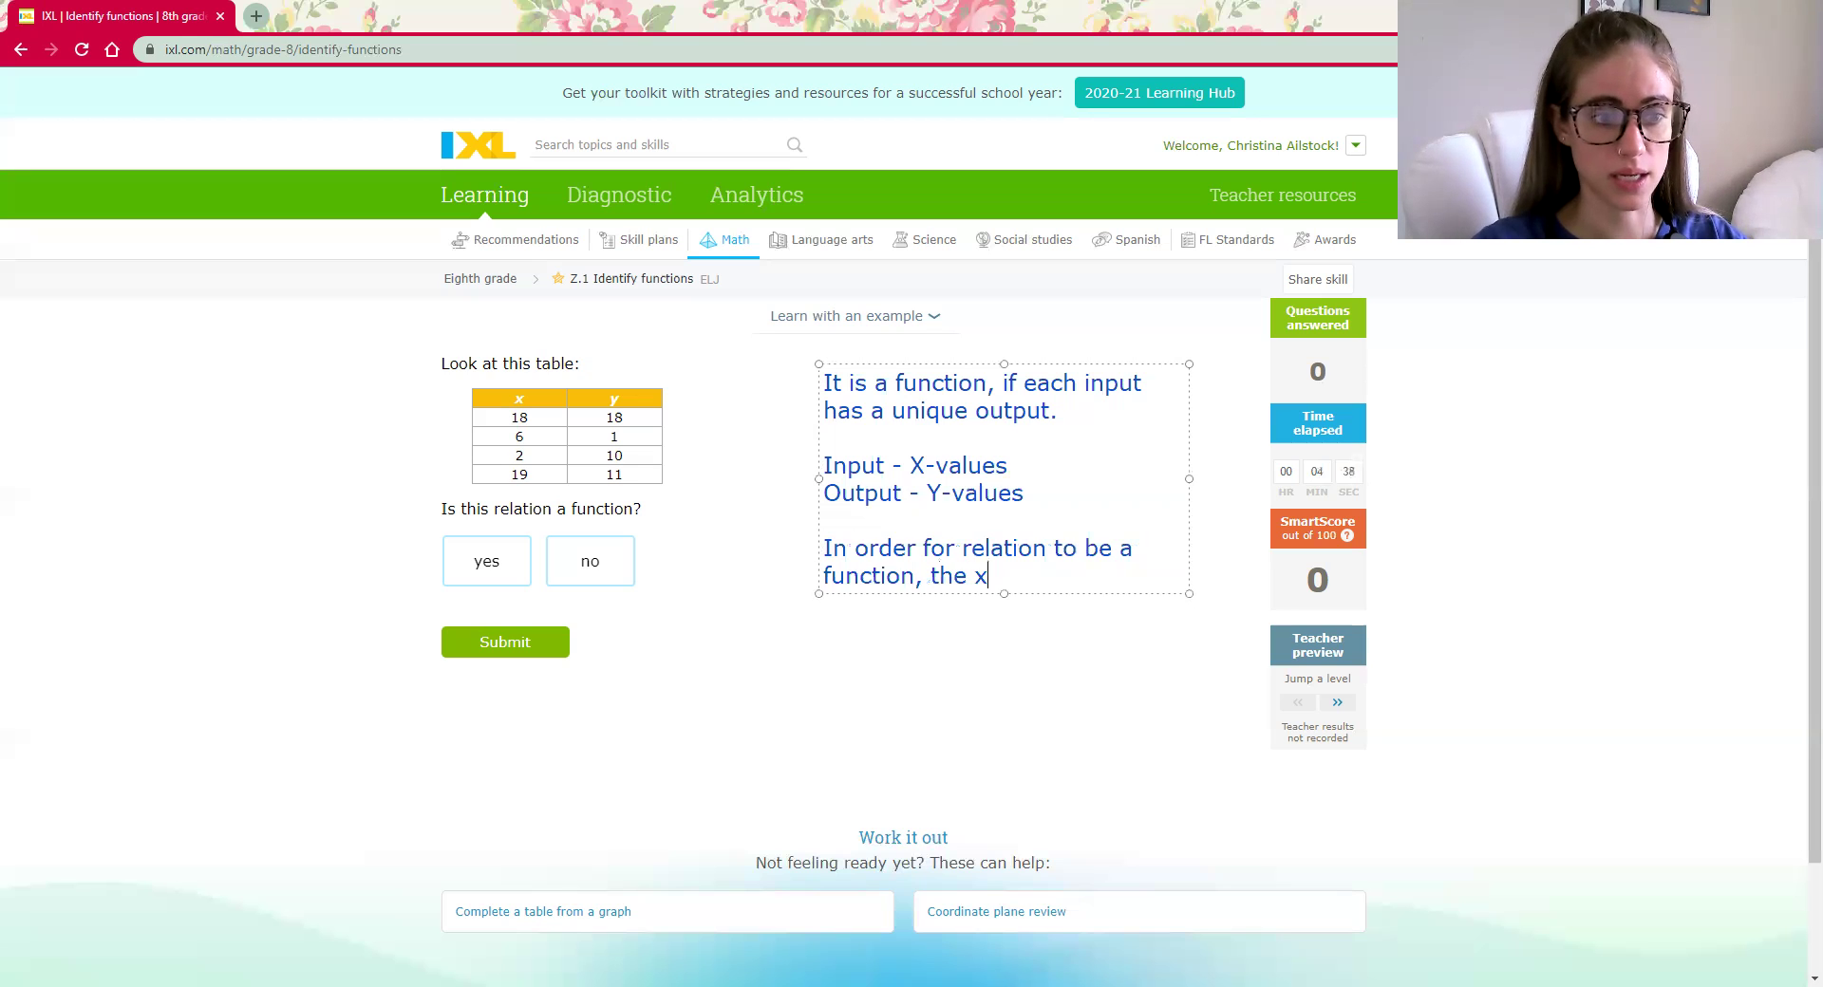
{"action": "type", "text": "-values can NO"}
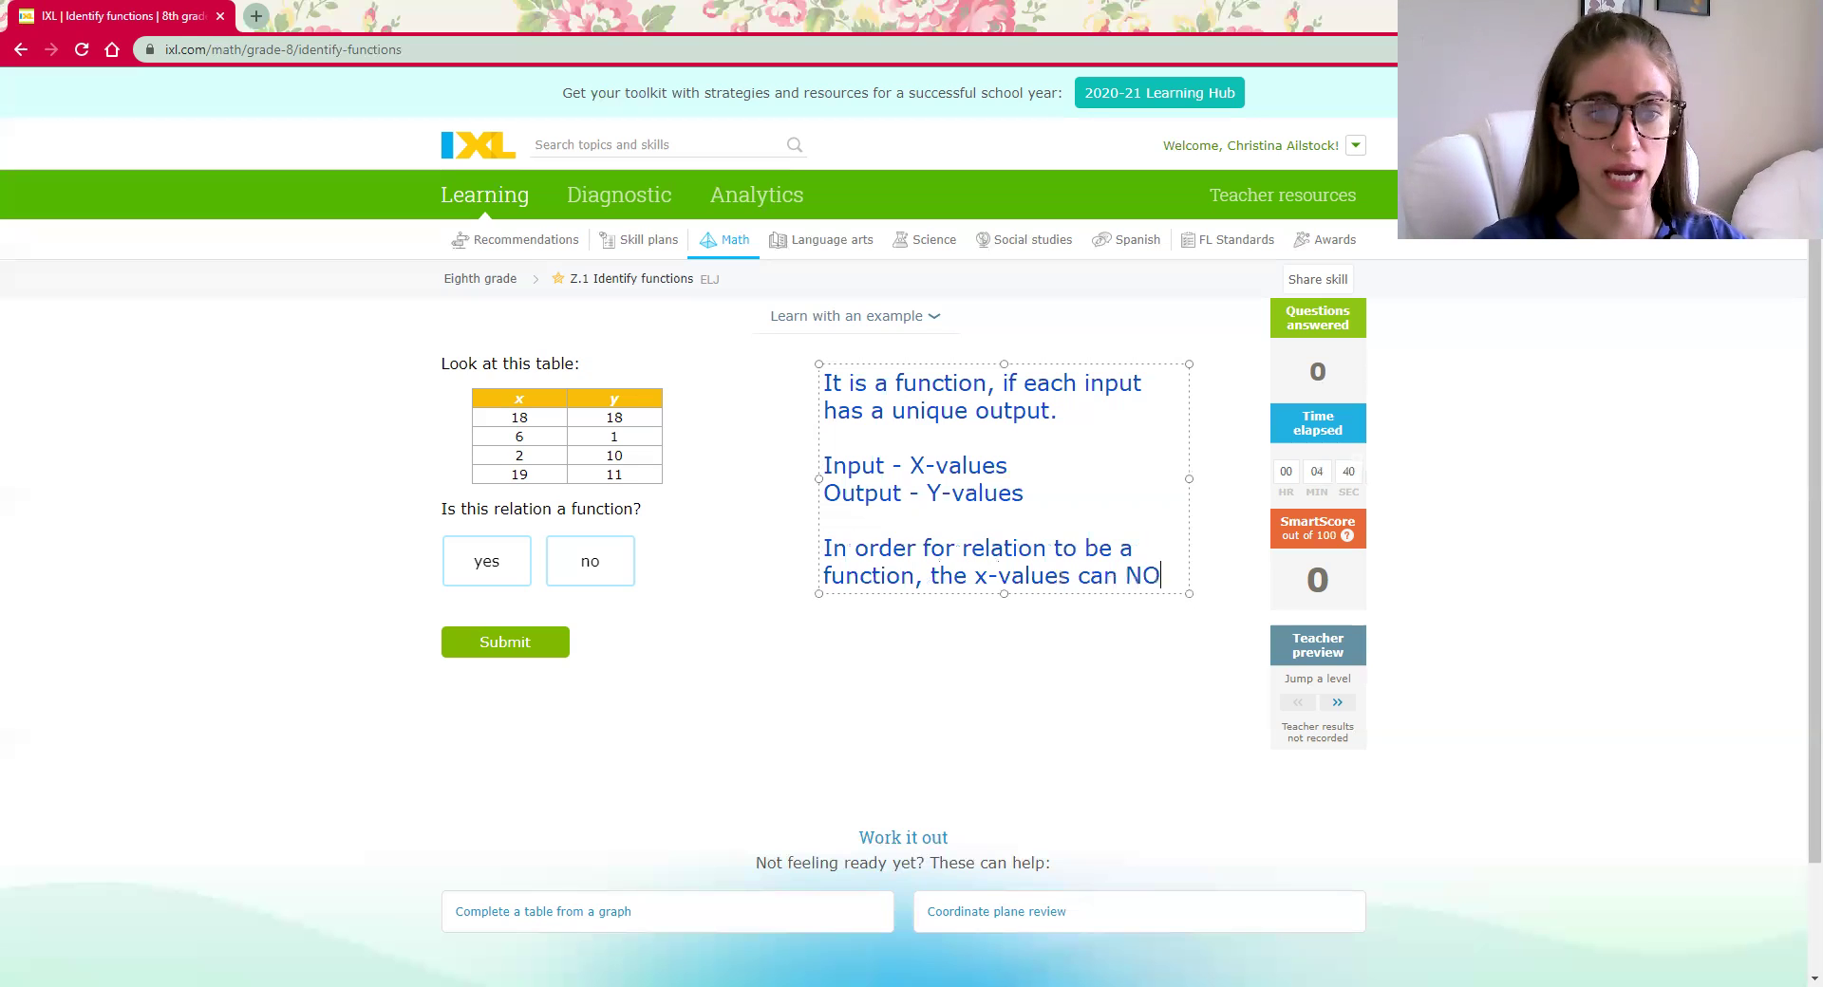
{"action": "type", "text": "T repeat."}
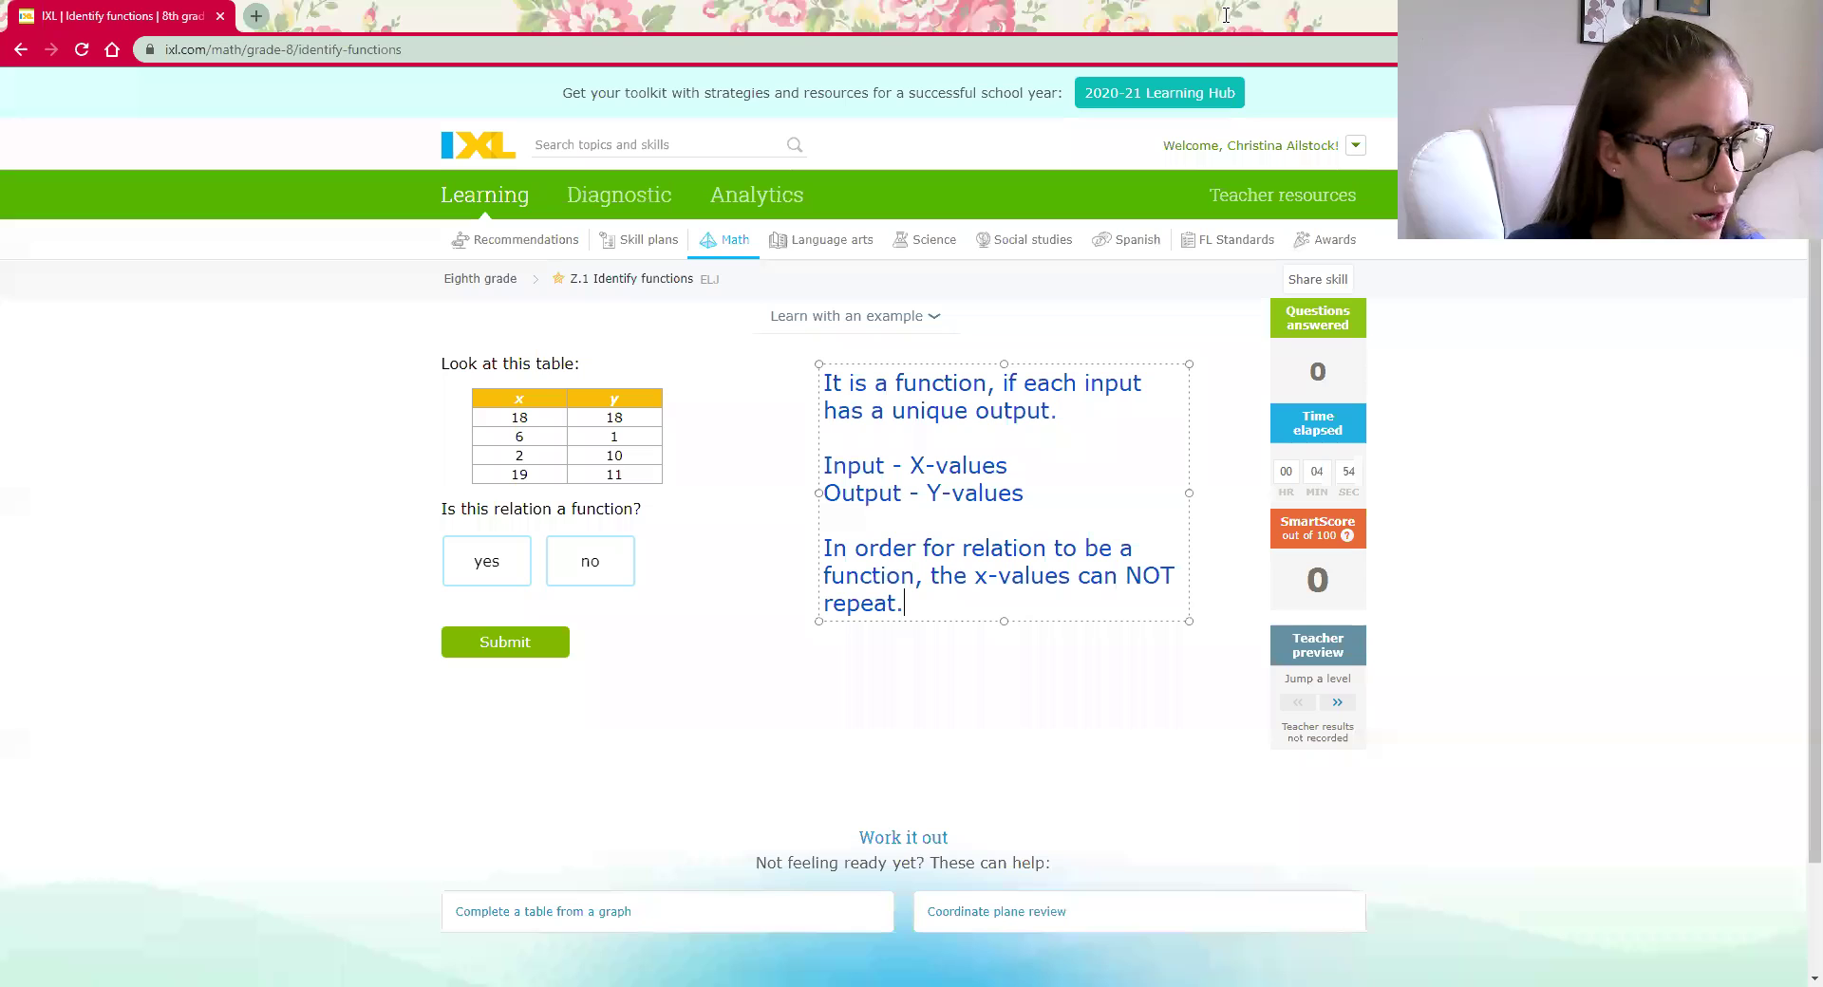
Circle the table's x column and submit 'yes' as the answer.
{"action": "mouse_move", "coordinate": [549, 378]}
{"action": "left_mouse_down"}
{"action": "mouse_move", "coordinate": [489, 432]}
{"action": "mouse_move", "coordinate": [522, 494]}
{"action": "mouse_move", "coordinate": [550, 373]}
{"action": "left_mouse_up"}
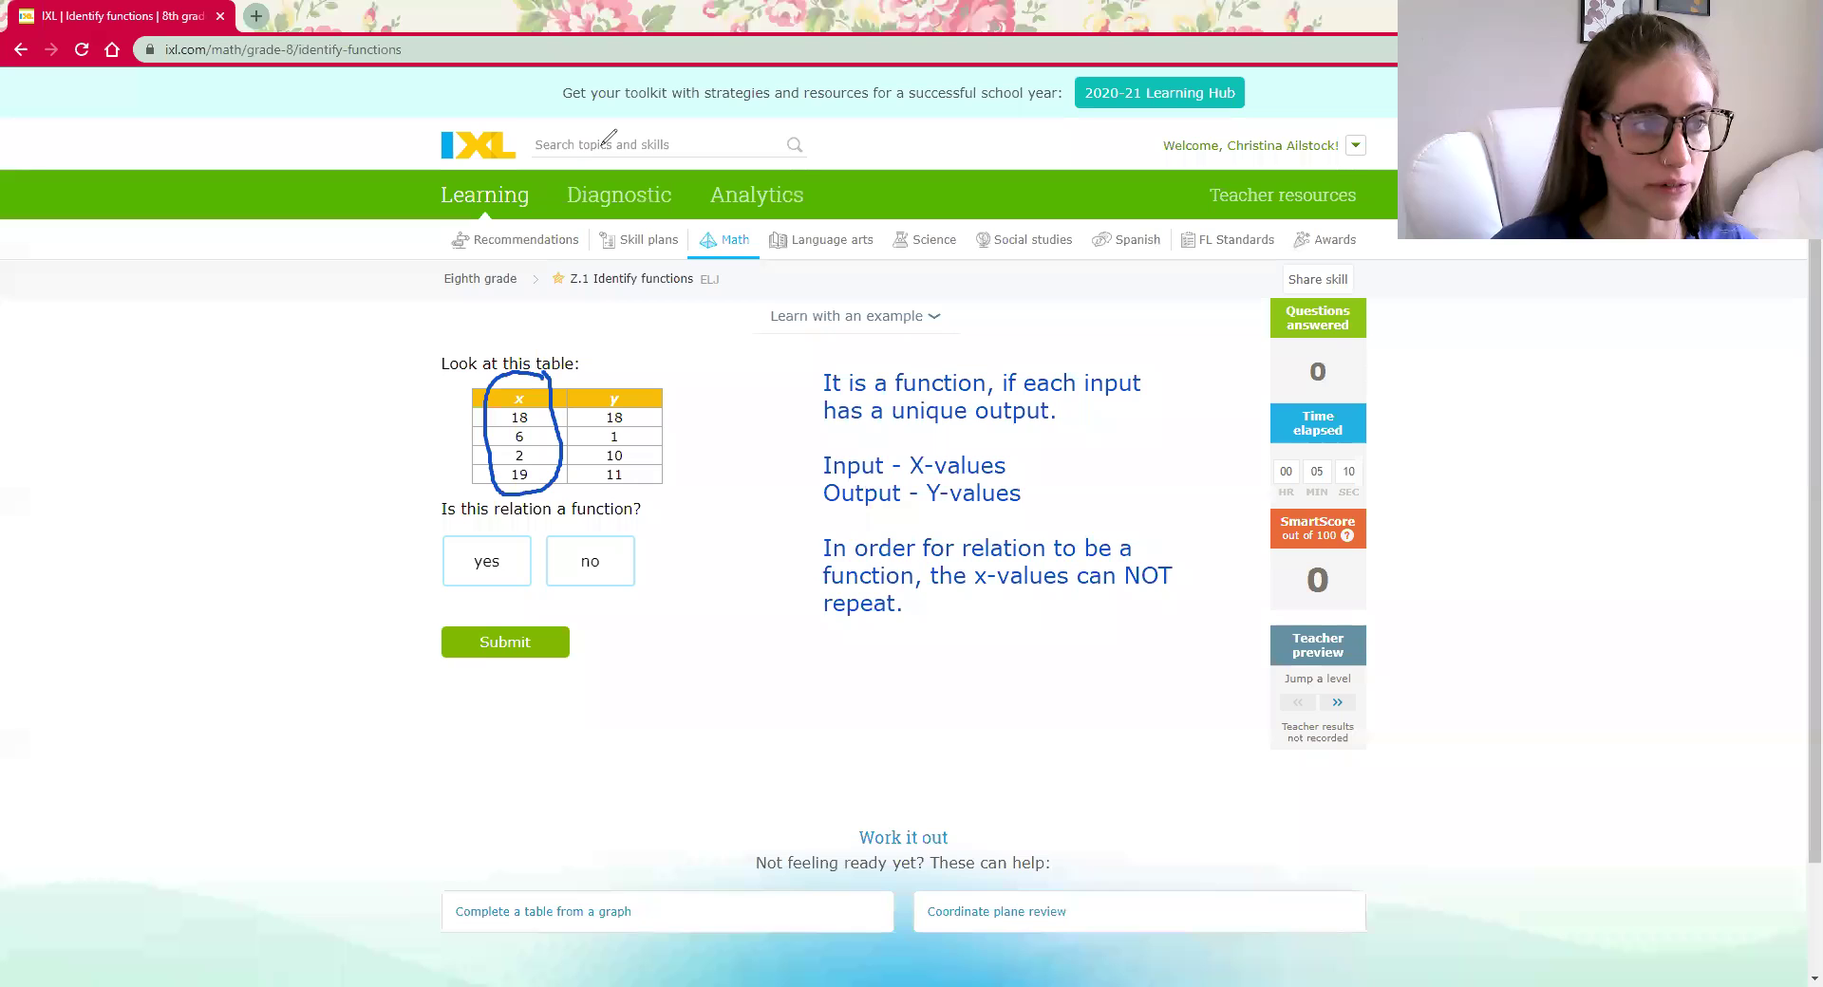
{"action": "left_click", "coordinate": [564, 653]}
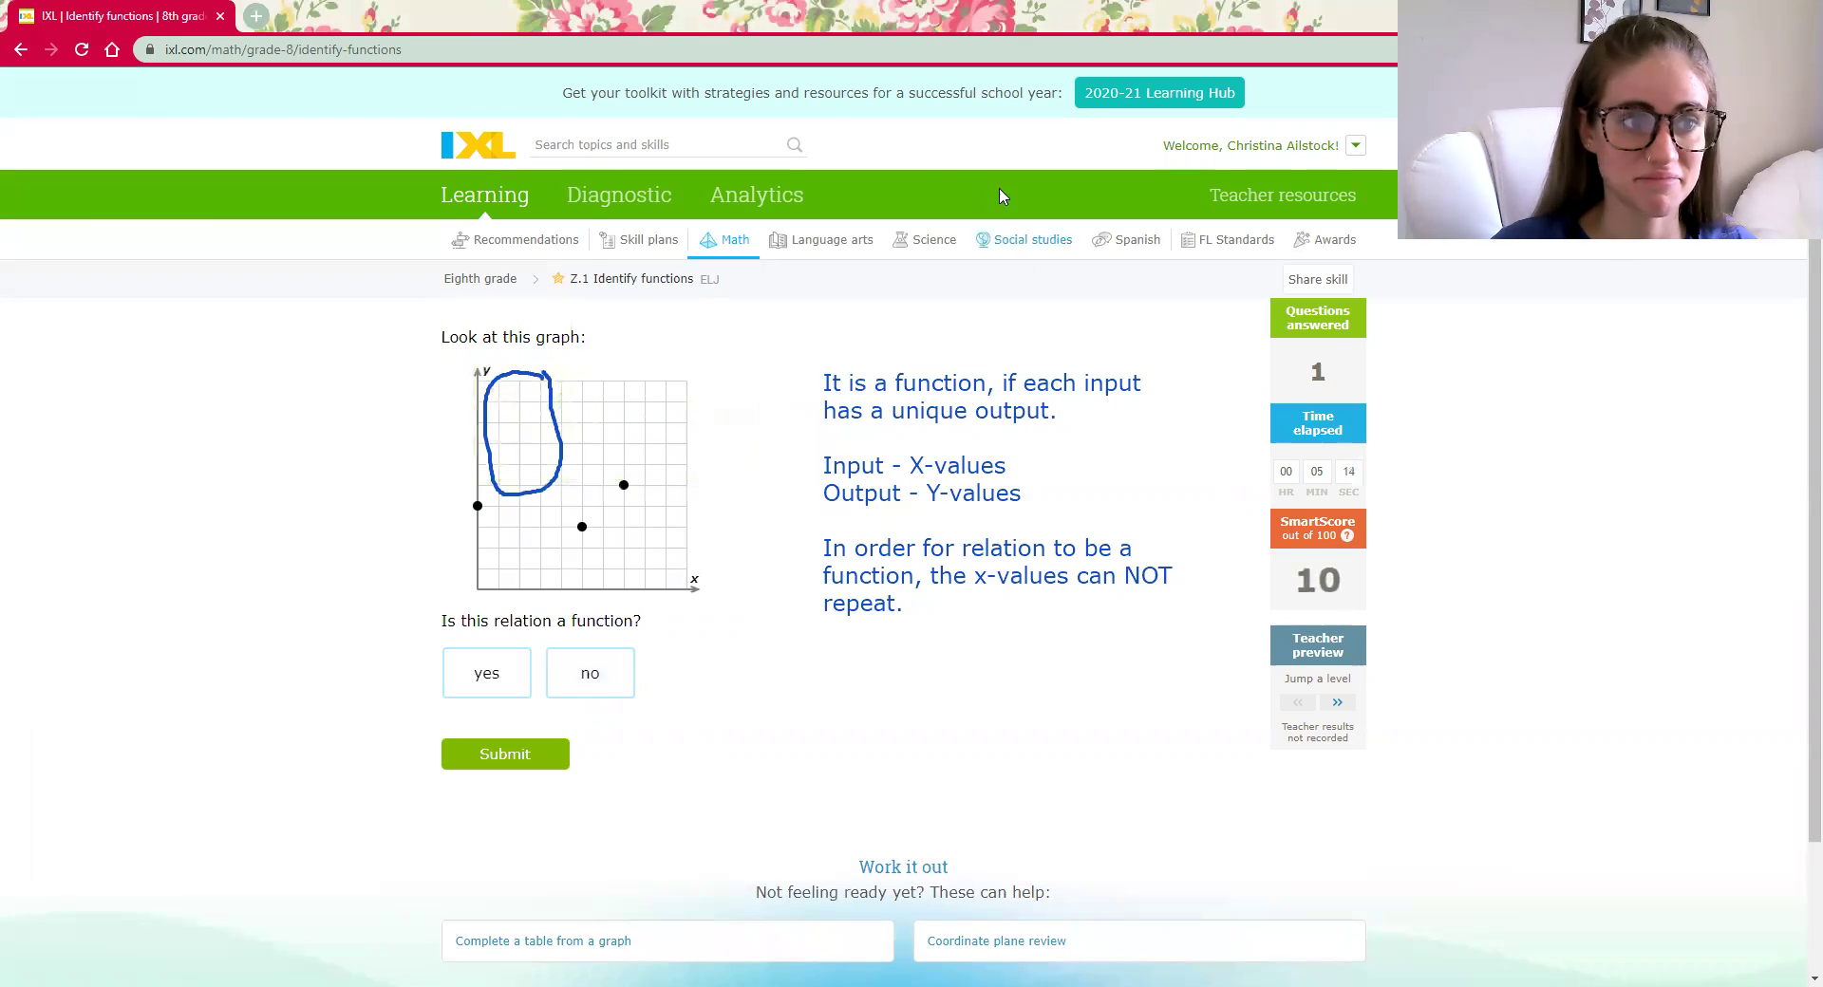
Erase the leftover oval, then mark the first graph point's x-value in red.
{"action": "left_click", "coordinate": [554, 399]}
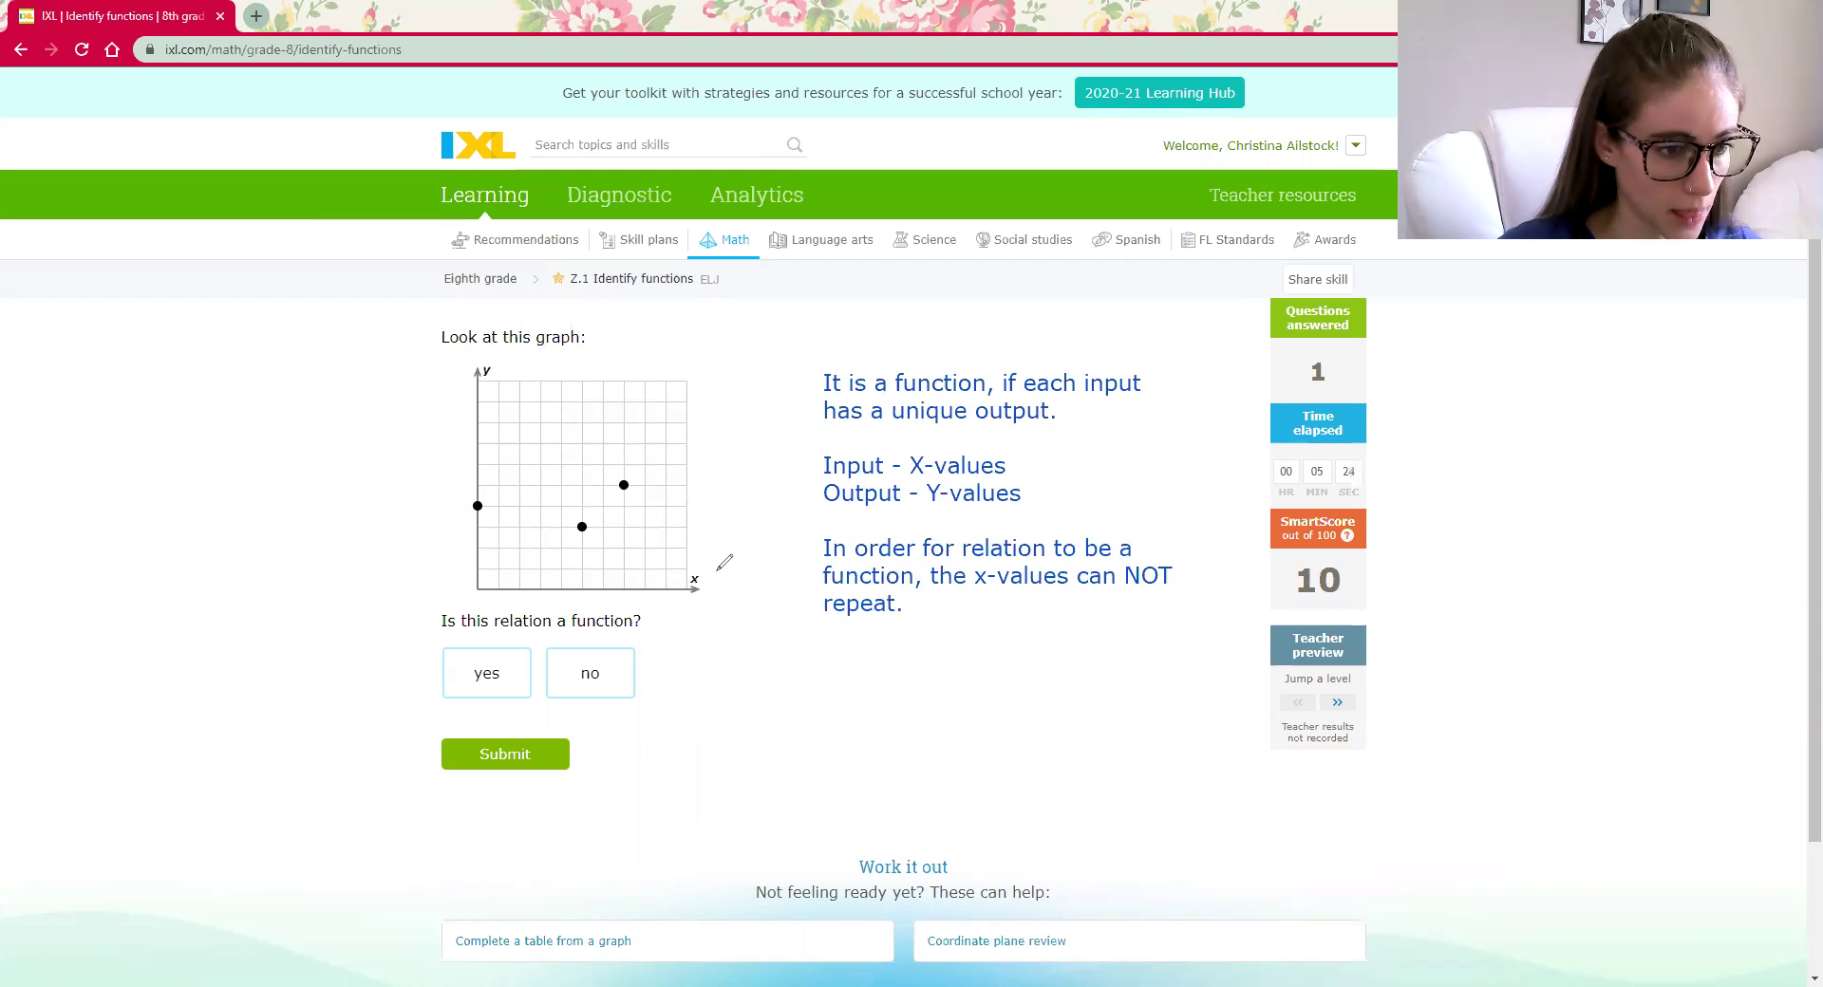
{"action": "mouse_move", "coordinate": [720, 560]}
{"action": "left_mouse_down"}
{"action": "mouse_move", "coordinate": [686, 584]}
{"action": "mouse_move", "coordinate": [723, 590]}
{"action": "mouse_move", "coordinate": [710, 568]}
{"action": "left_mouse_up"}
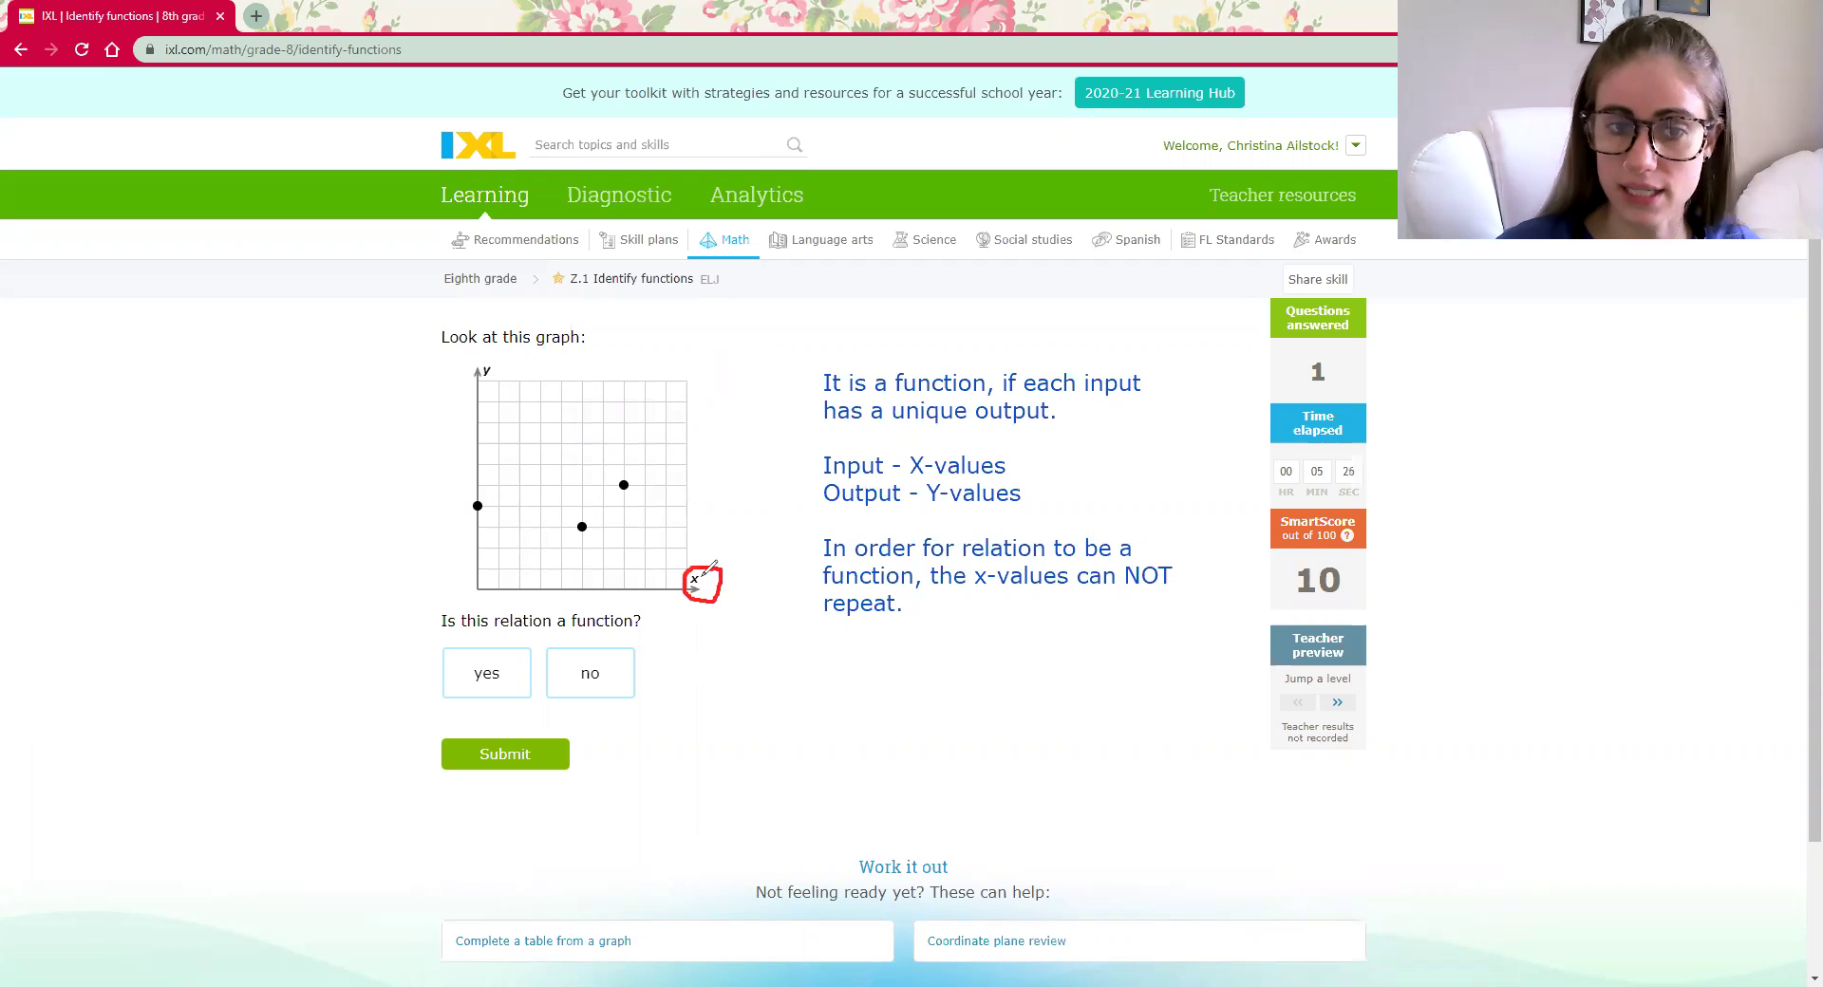
{"action": "left_click_drag", "start_coordinate": [478, 506], "coordinate": [480, 600]}
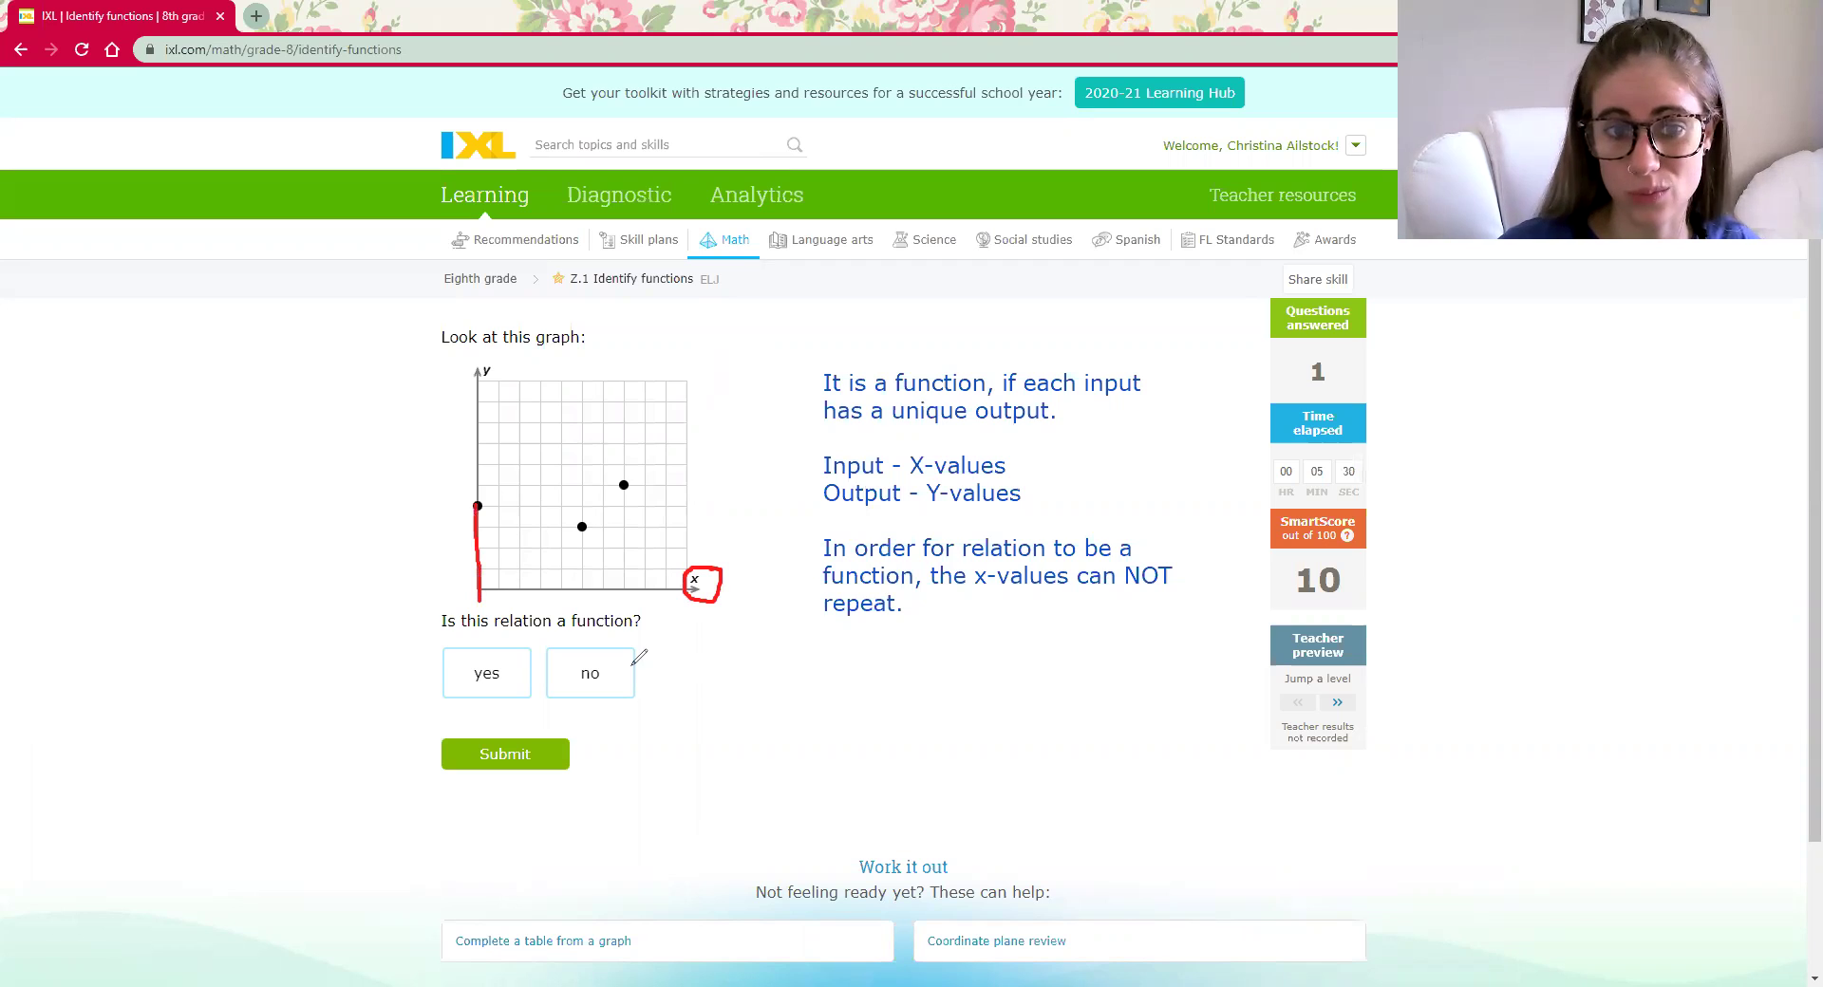
{"action": "left_click_drag", "start_coordinate": [444, 588], "coordinate": [443, 601]}
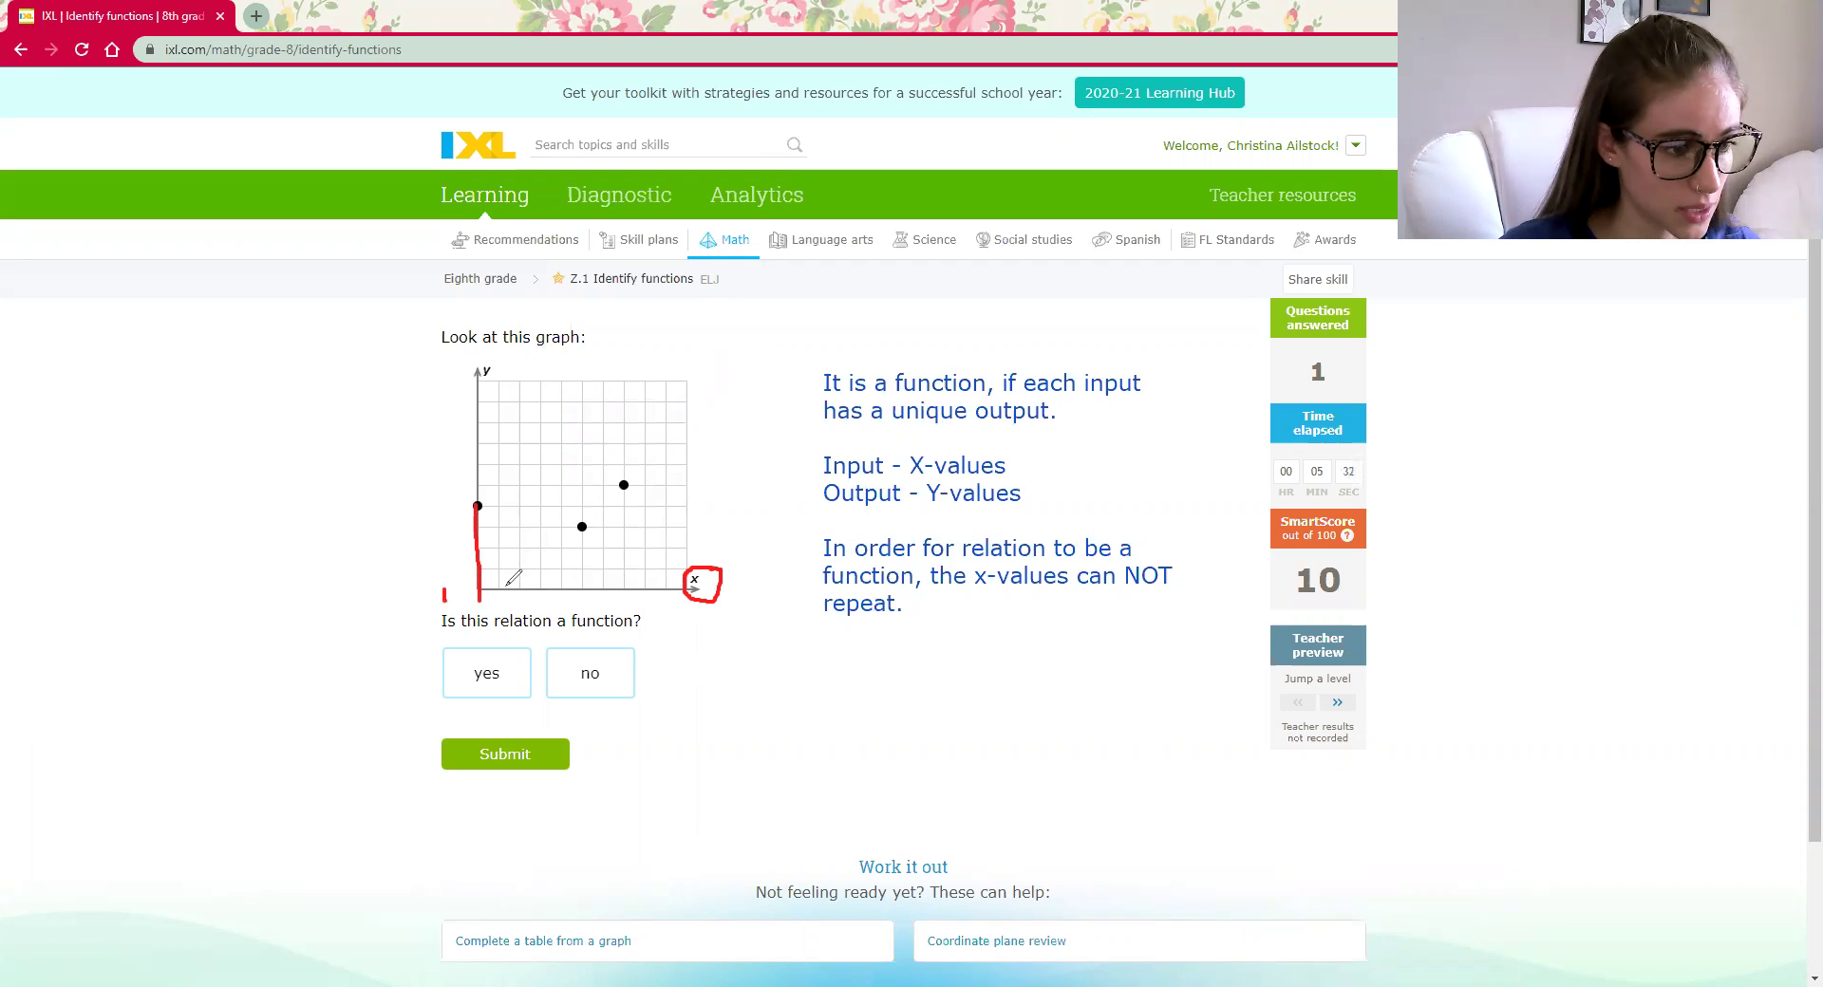
{"action": "left_click", "coordinate": [501, 587]}
{"action": "left_click", "coordinate": [521, 587]}
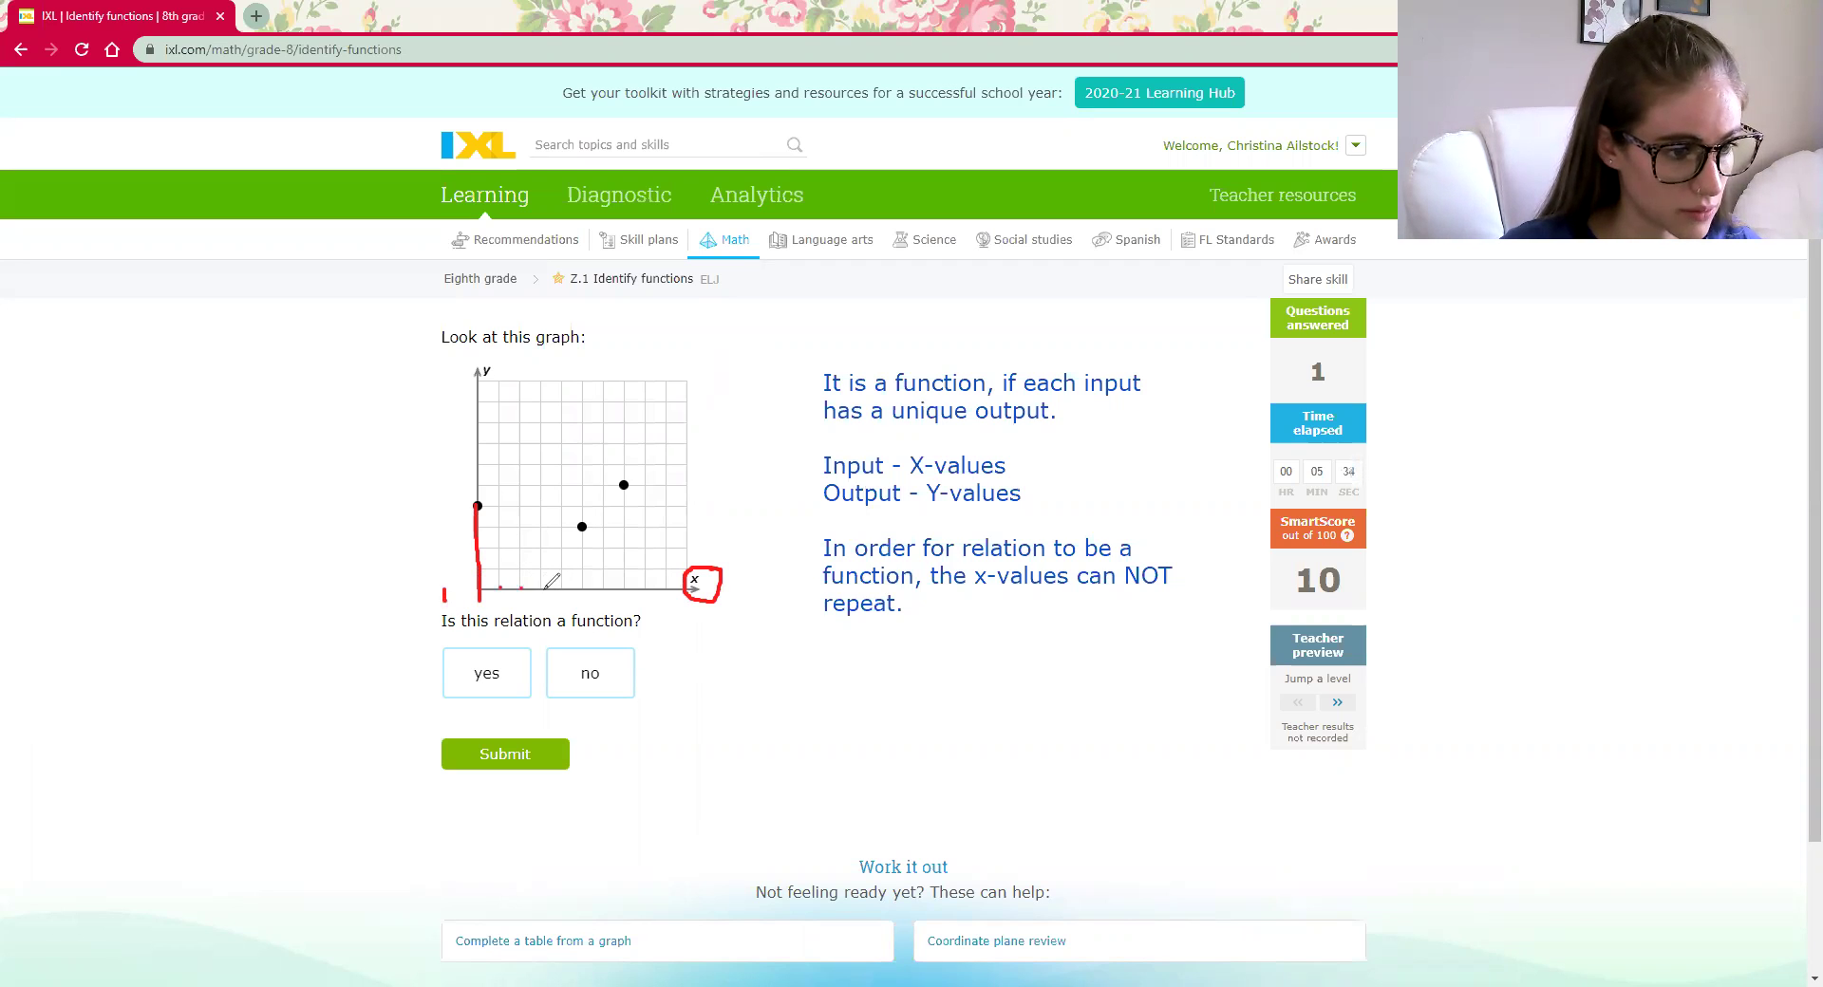
{"action": "left_click", "coordinate": [543, 587]}
{"action": "left_click", "coordinate": [563, 588]}
{"action": "left_click", "coordinate": [584, 588]}
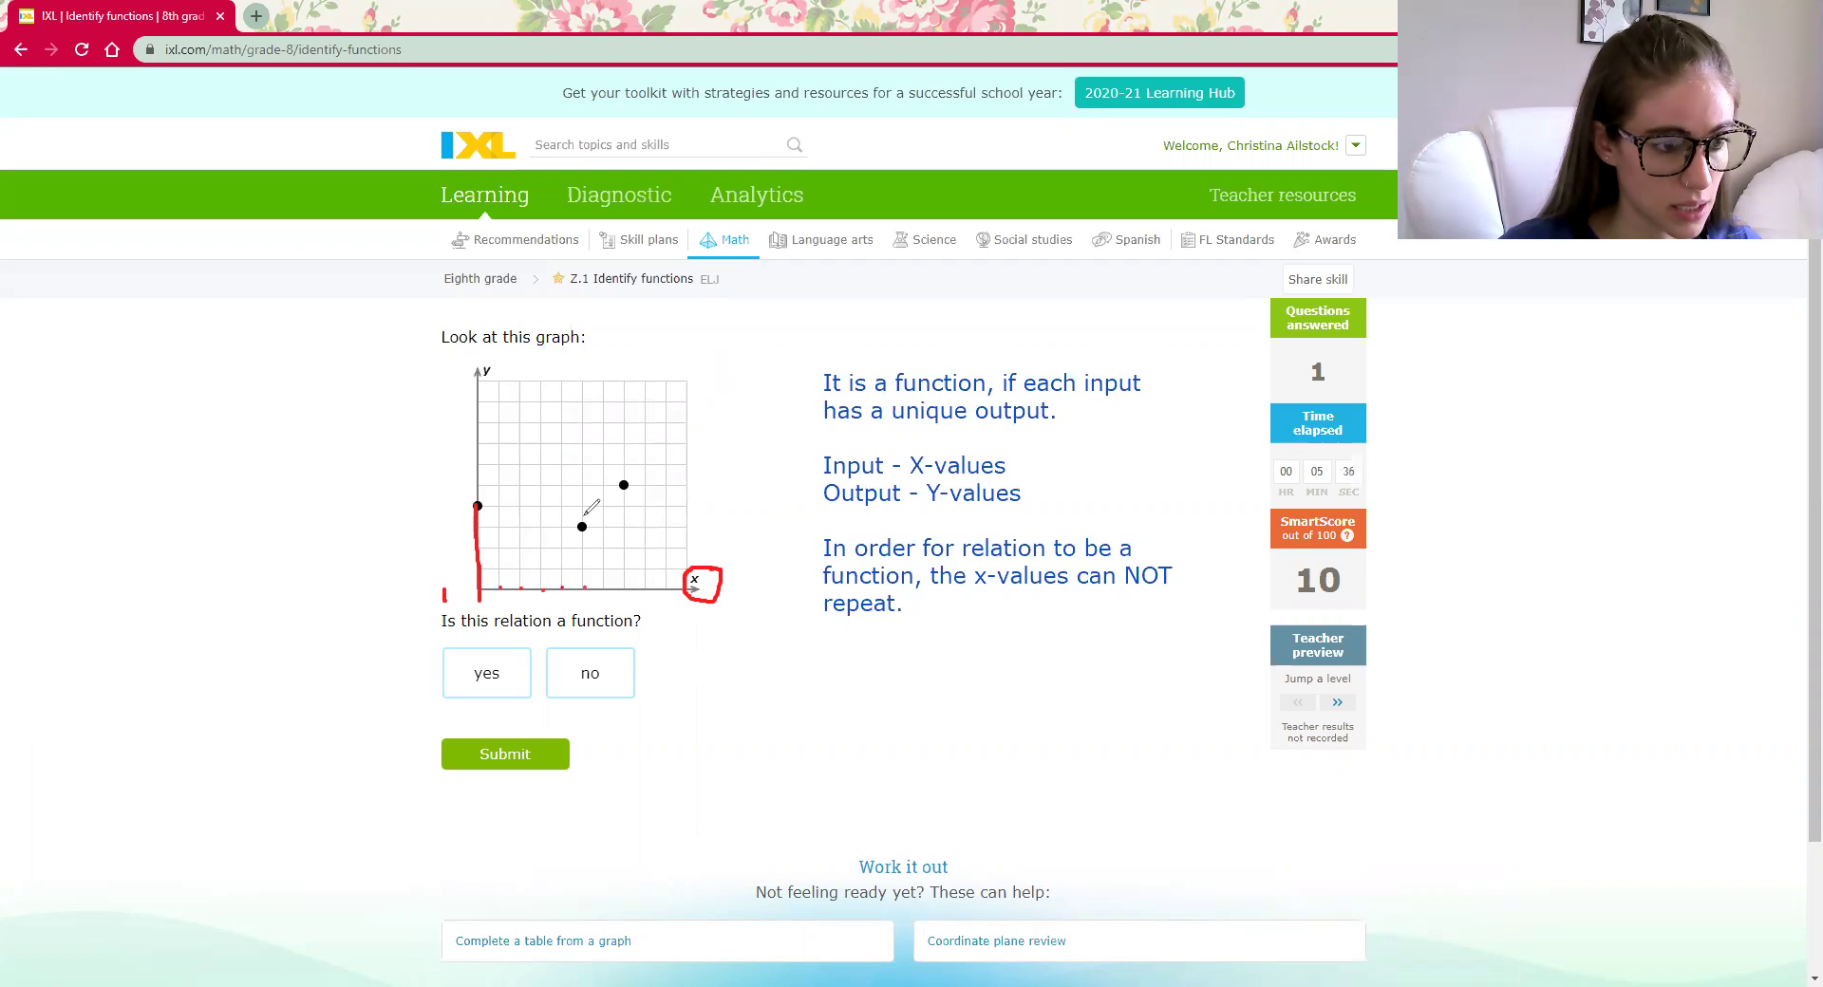
Drop red lines from the middle and top points to the x-axis, then submit 'yes'.
{"action": "left_click_drag", "start_coordinate": [584, 515], "coordinate": [572, 602]}
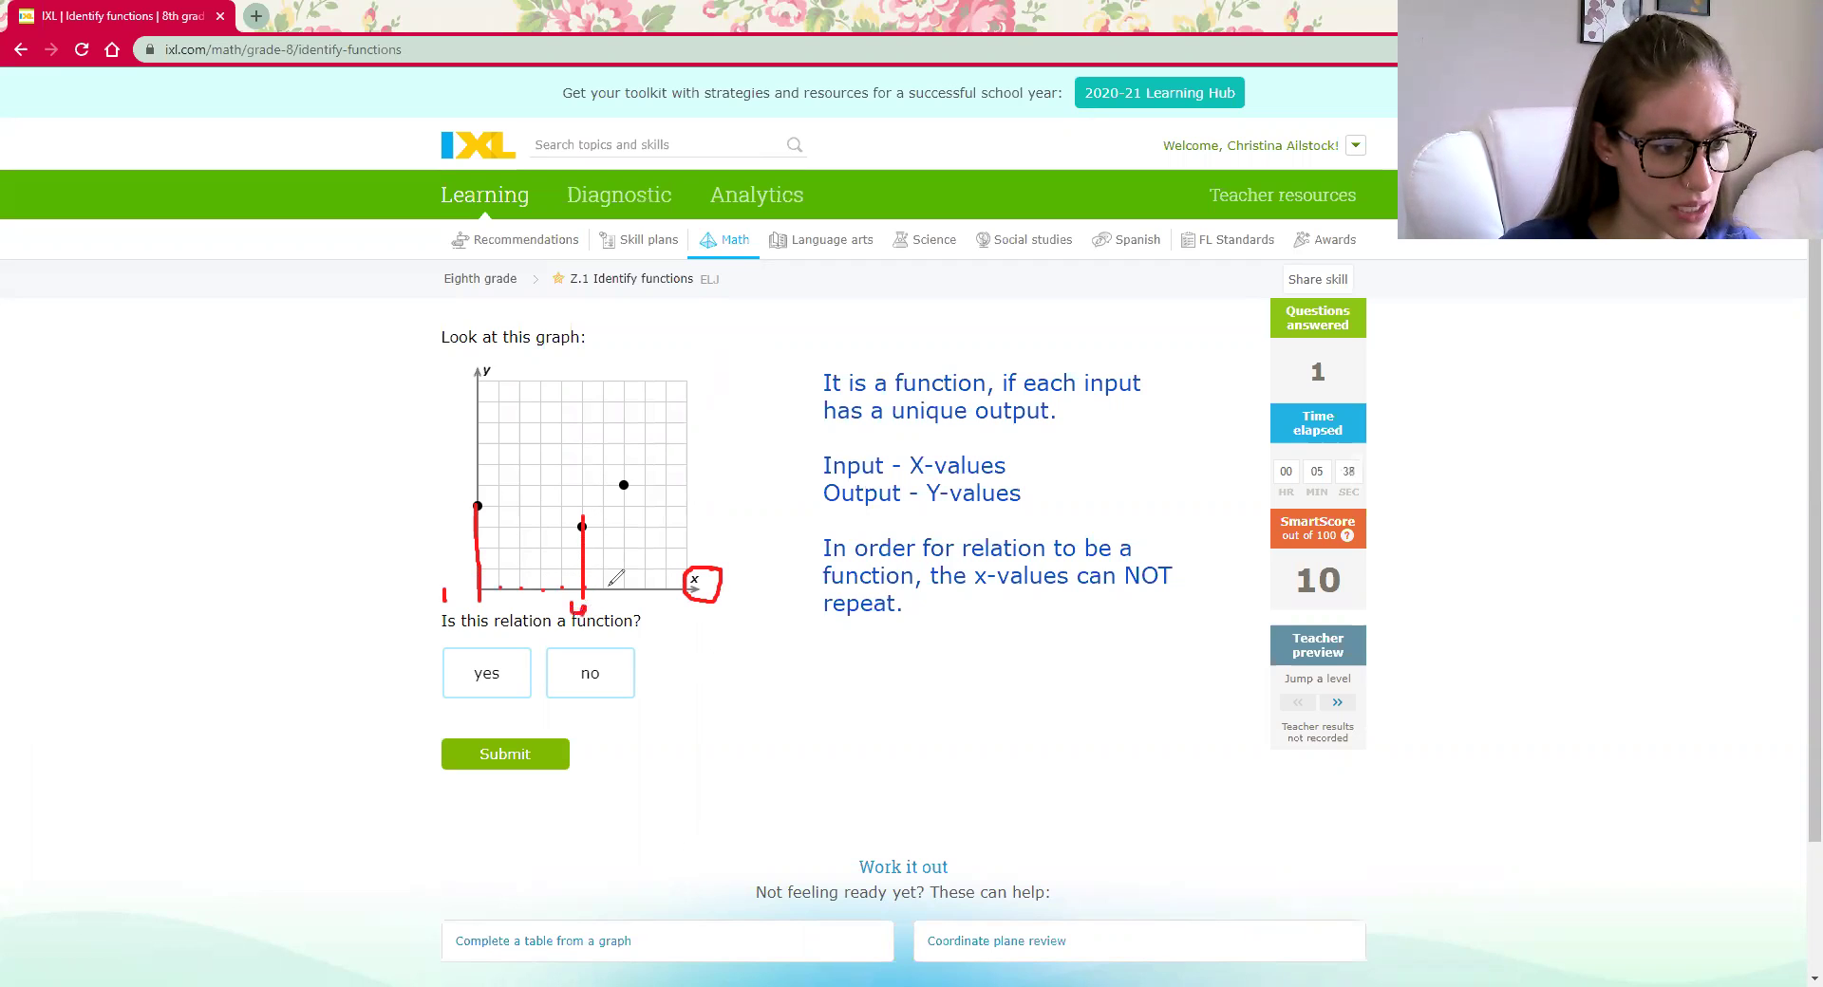
{"action": "left_click", "coordinate": [602, 590]}
{"action": "left_click", "coordinate": [620, 590]}
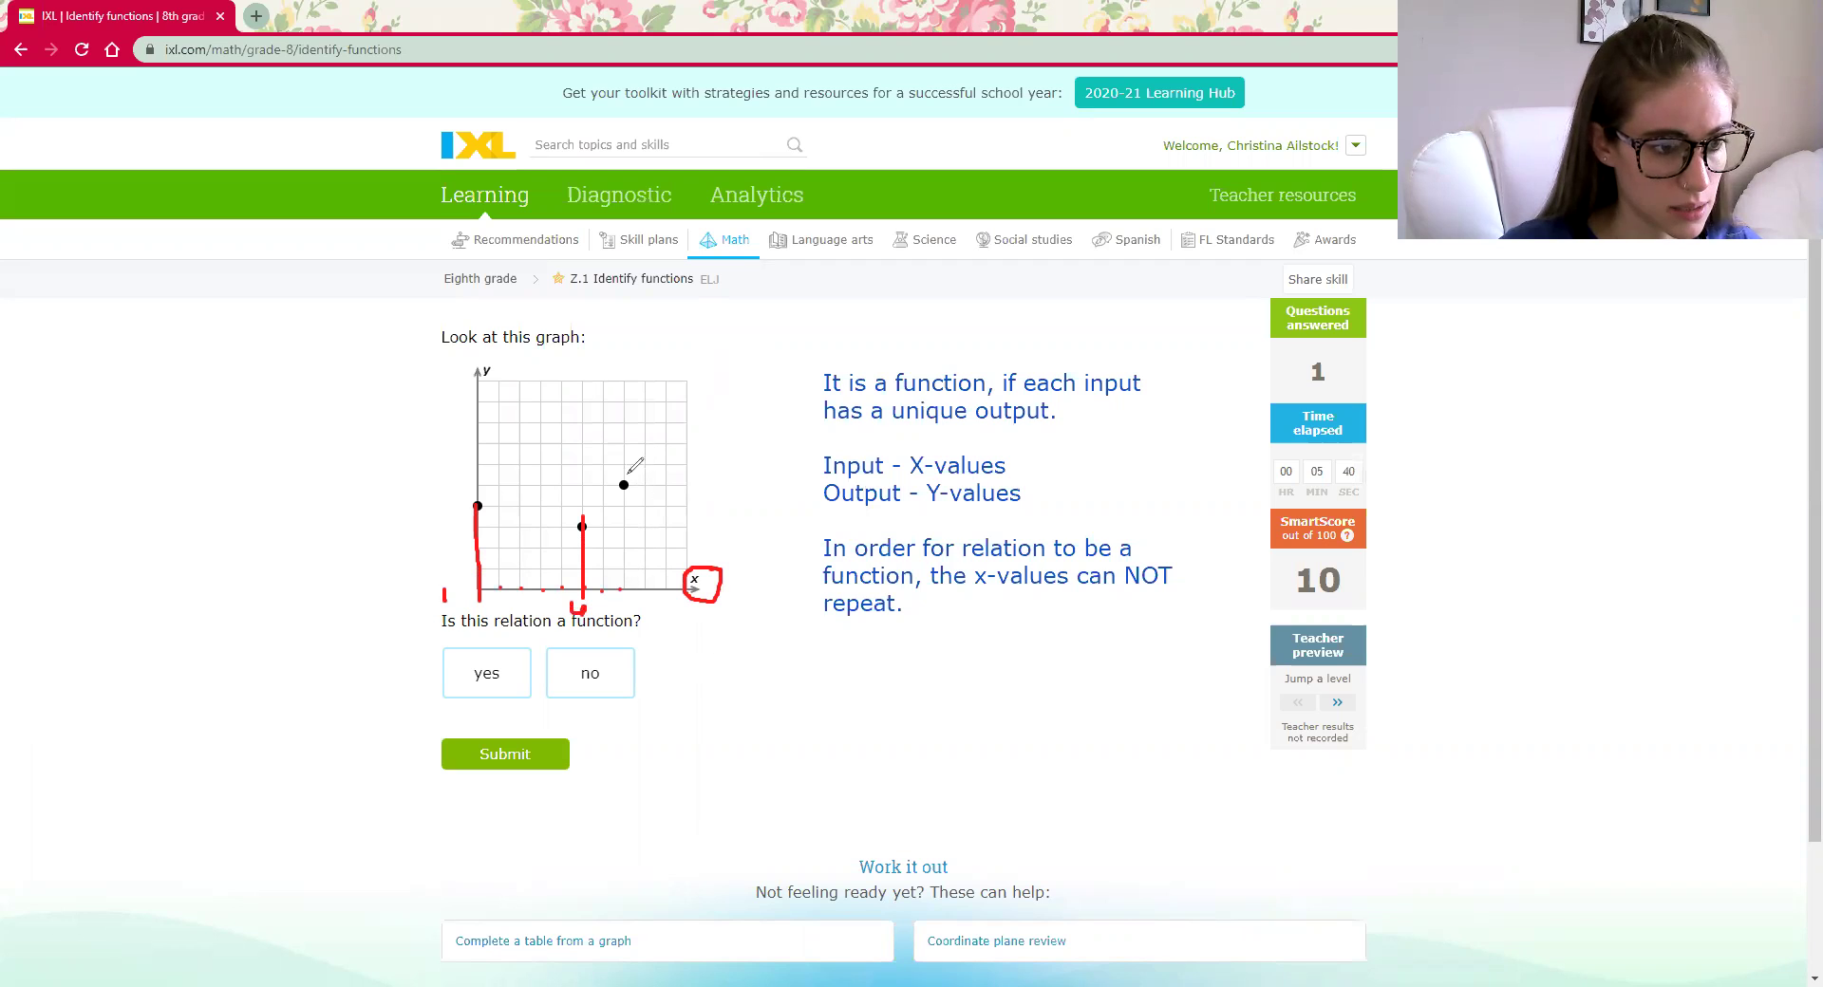
{"action": "left_click_drag", "start_coordinate": [625, 472], "coordinate": [623, 598]}
{"action": "mouse_move", "coordinate": [640, 600]}
{"action": "left_mouse_down"}
{"action": "mouse_move", "coordinate": [653, 617]}
{"action": "mouse_move", "coordinate": [646, 604]}
{"action": "left_mouse_up"}
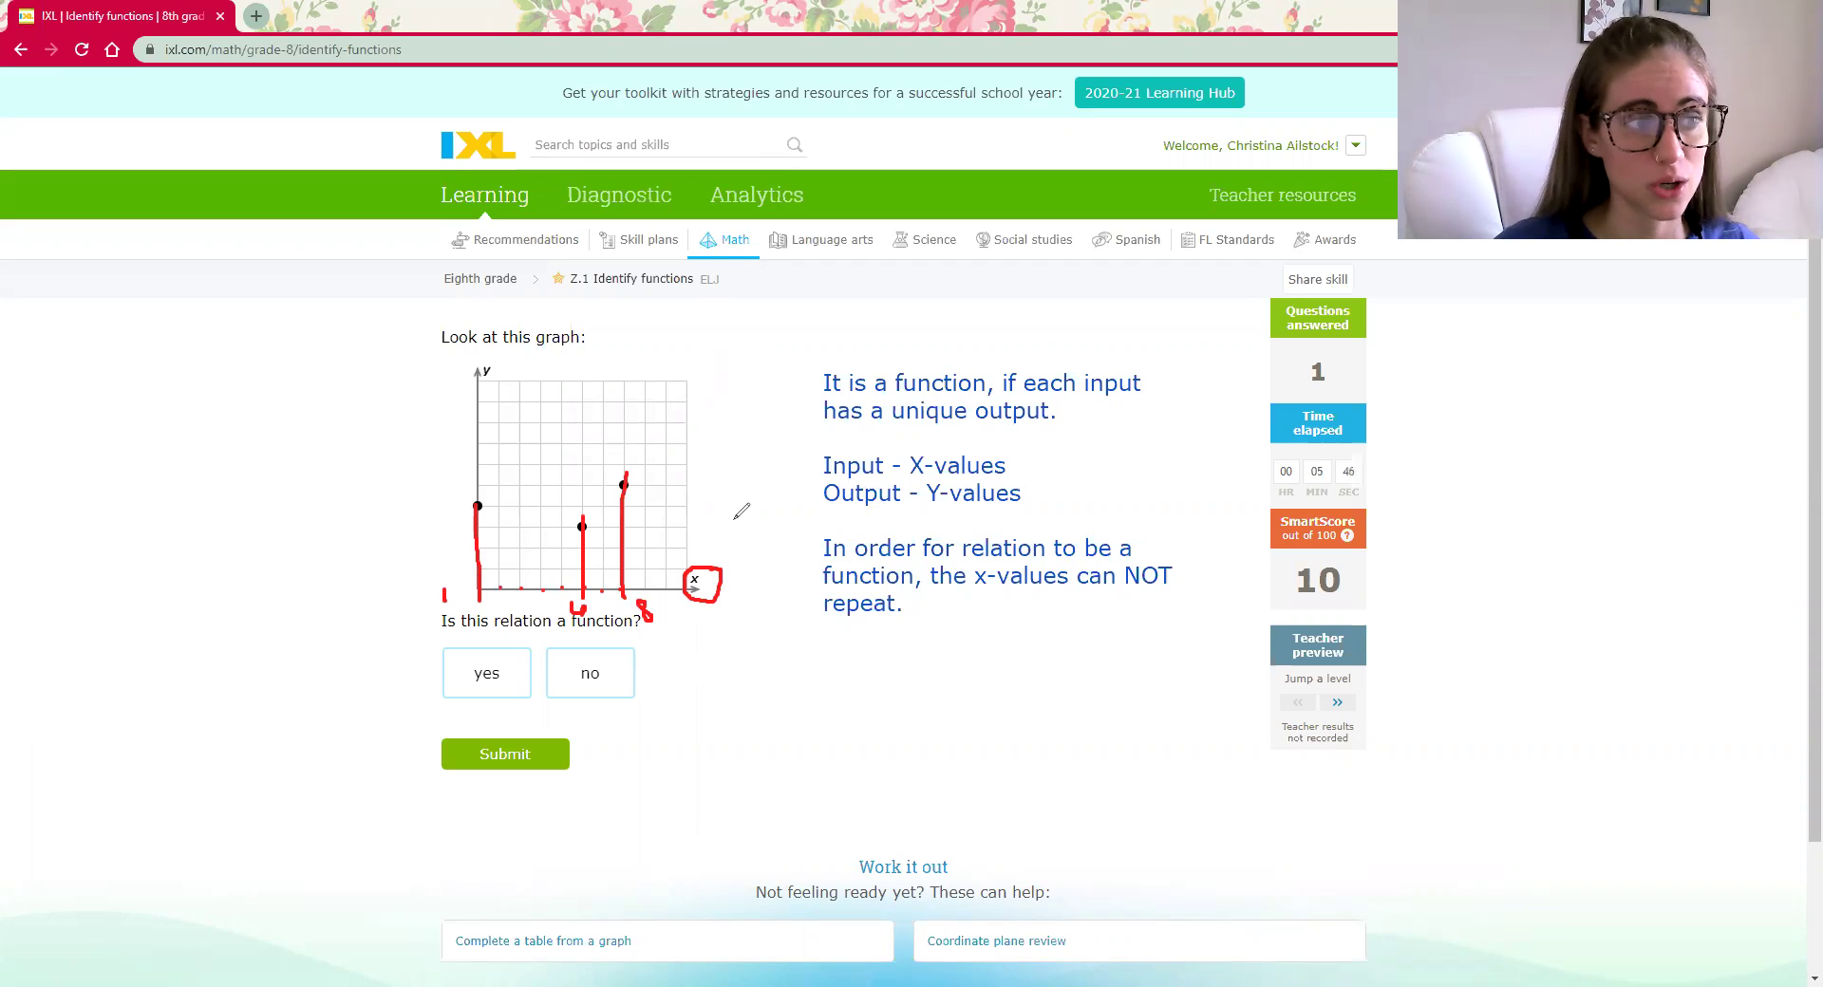
{"action": "left_click", "coordinate": [496, 682]}
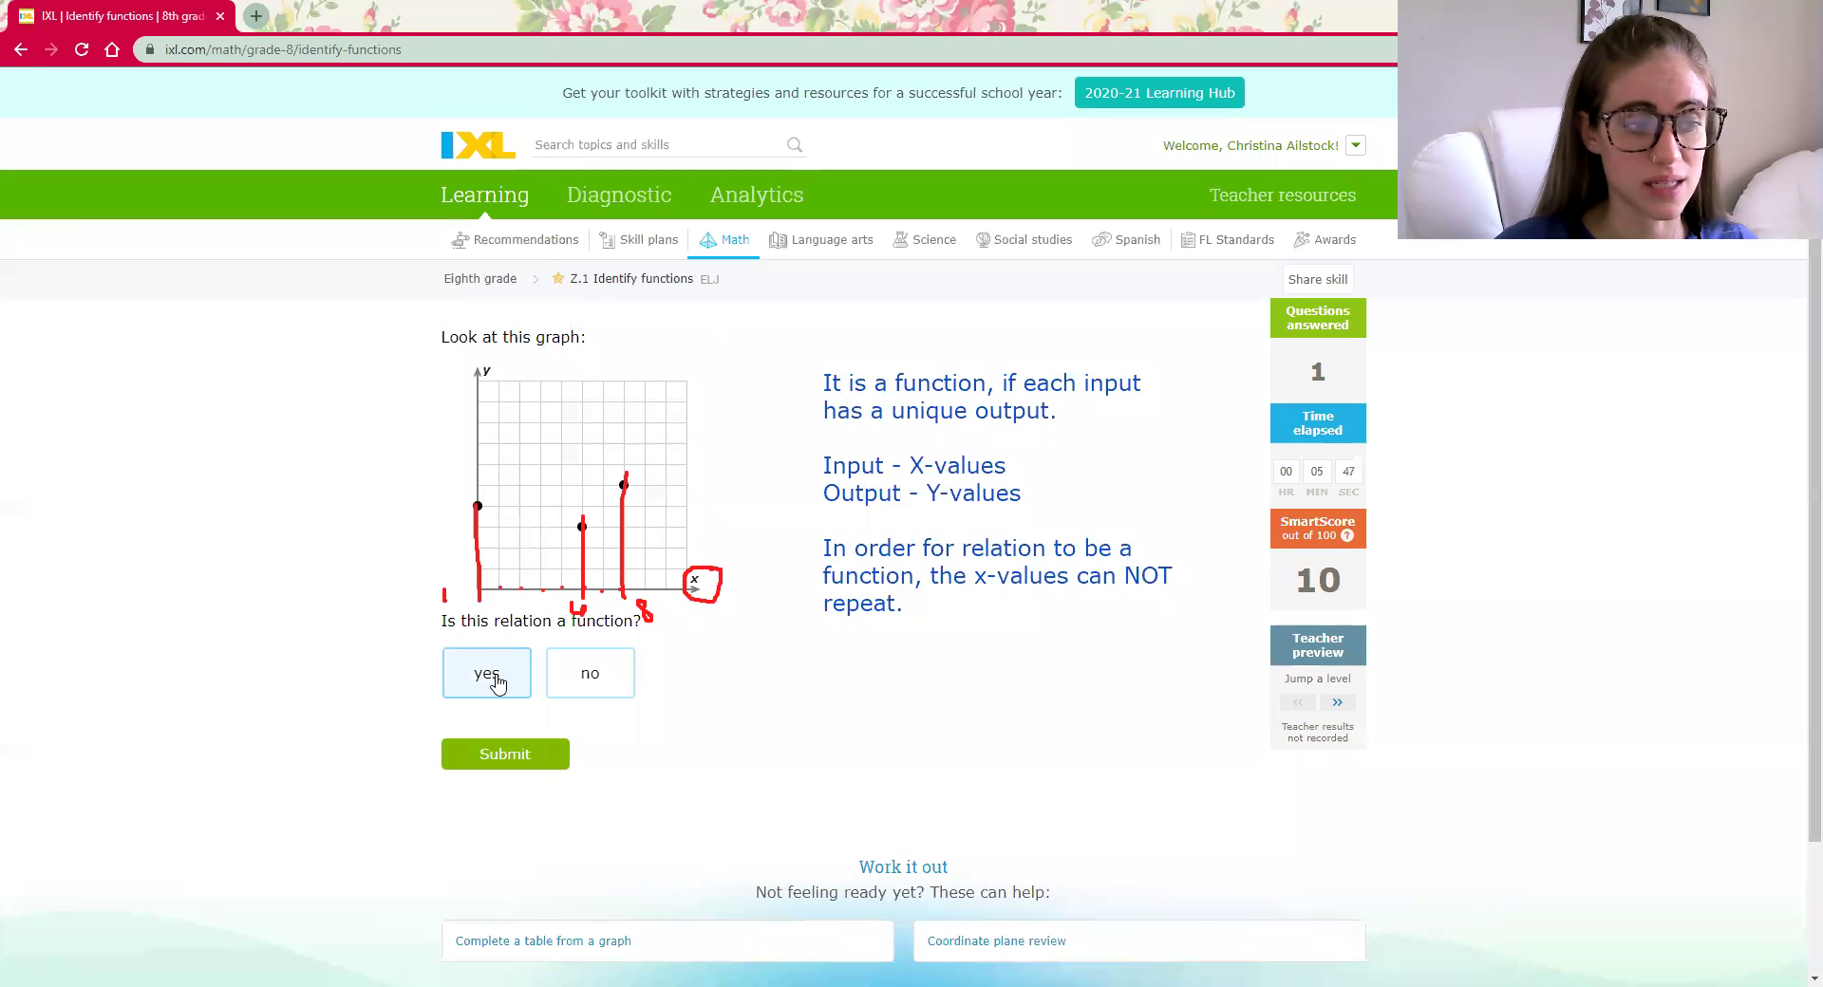
{"action": "left_click", "coordinate": [549, 760]}
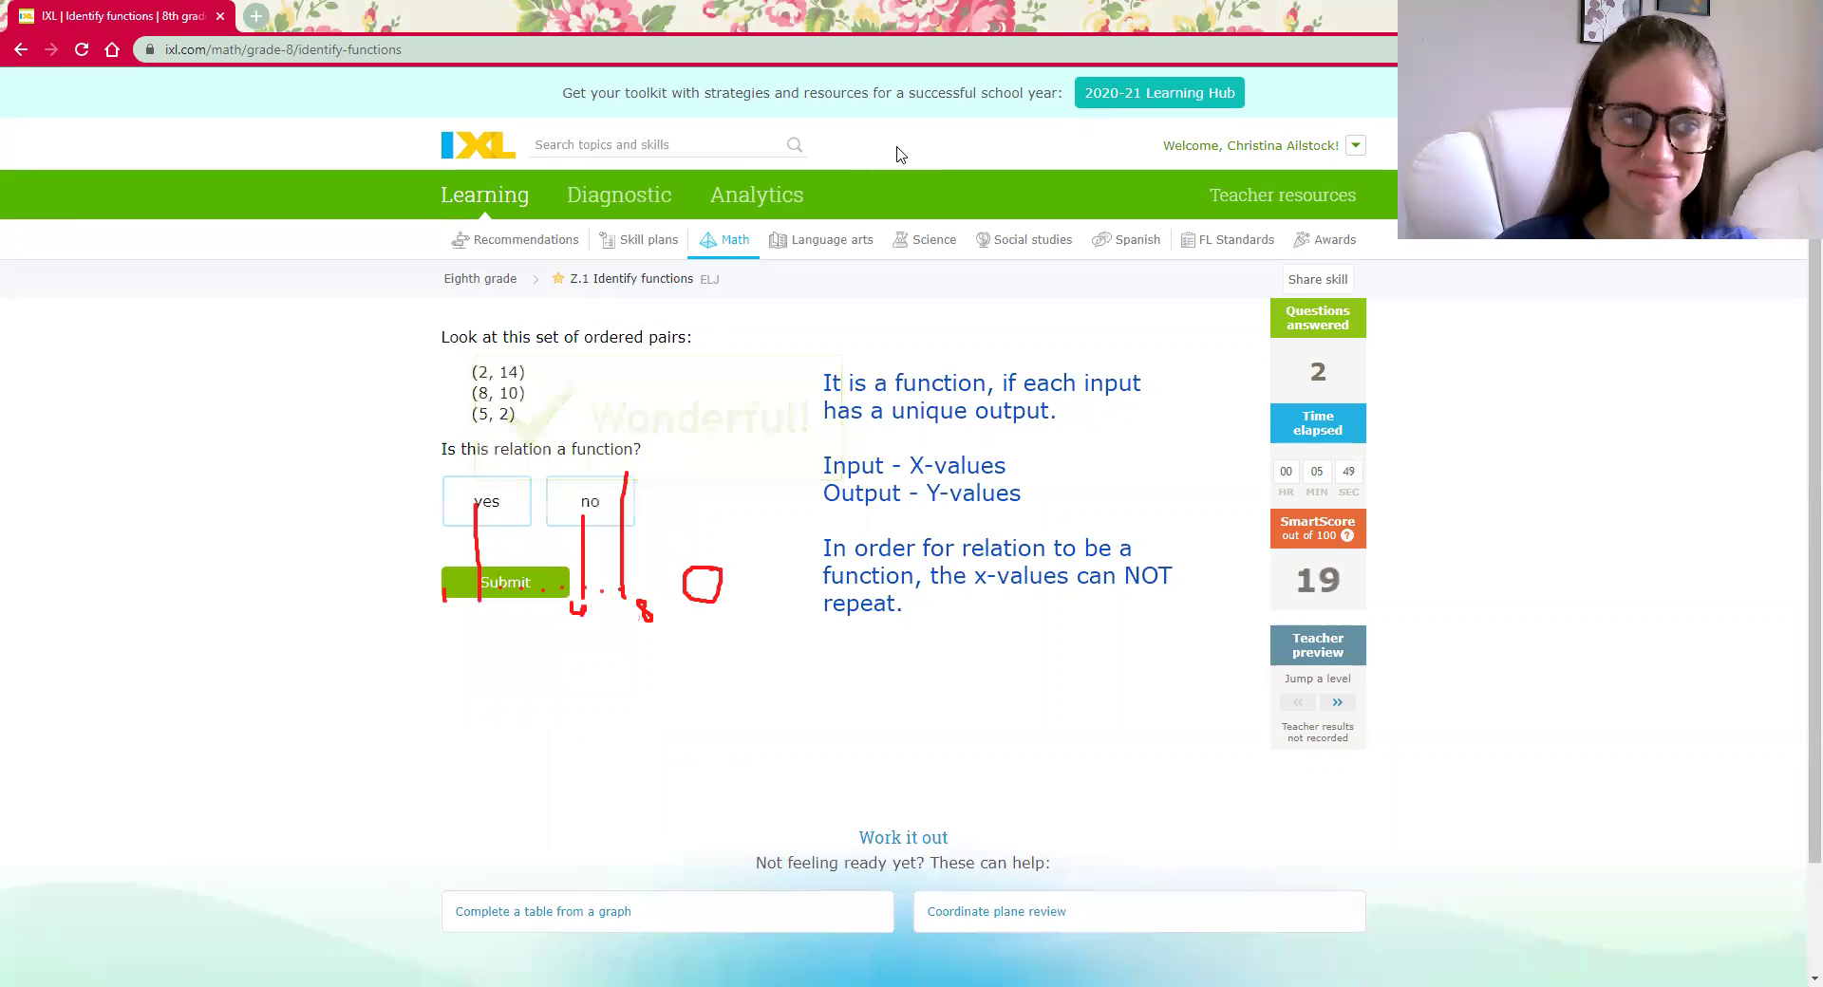
Erase the red ink, circle x-values 2, 8 and 5 in green, and submit 'yes'.
{"action": "mouse_move", "coordinate": [442, 530]}
{"action": "left_mouse_down"}
{"action": "mouse_move", "coordinate": [645, 569]}
{"action": "mouse_move", "coordinate": [573, 598]}
{"action": "mouse_move", "coordinate": [406, 580]}
{"action": "mouse_move", "coordinate": [620, 490]}
{"action": "left_mouse_up"}
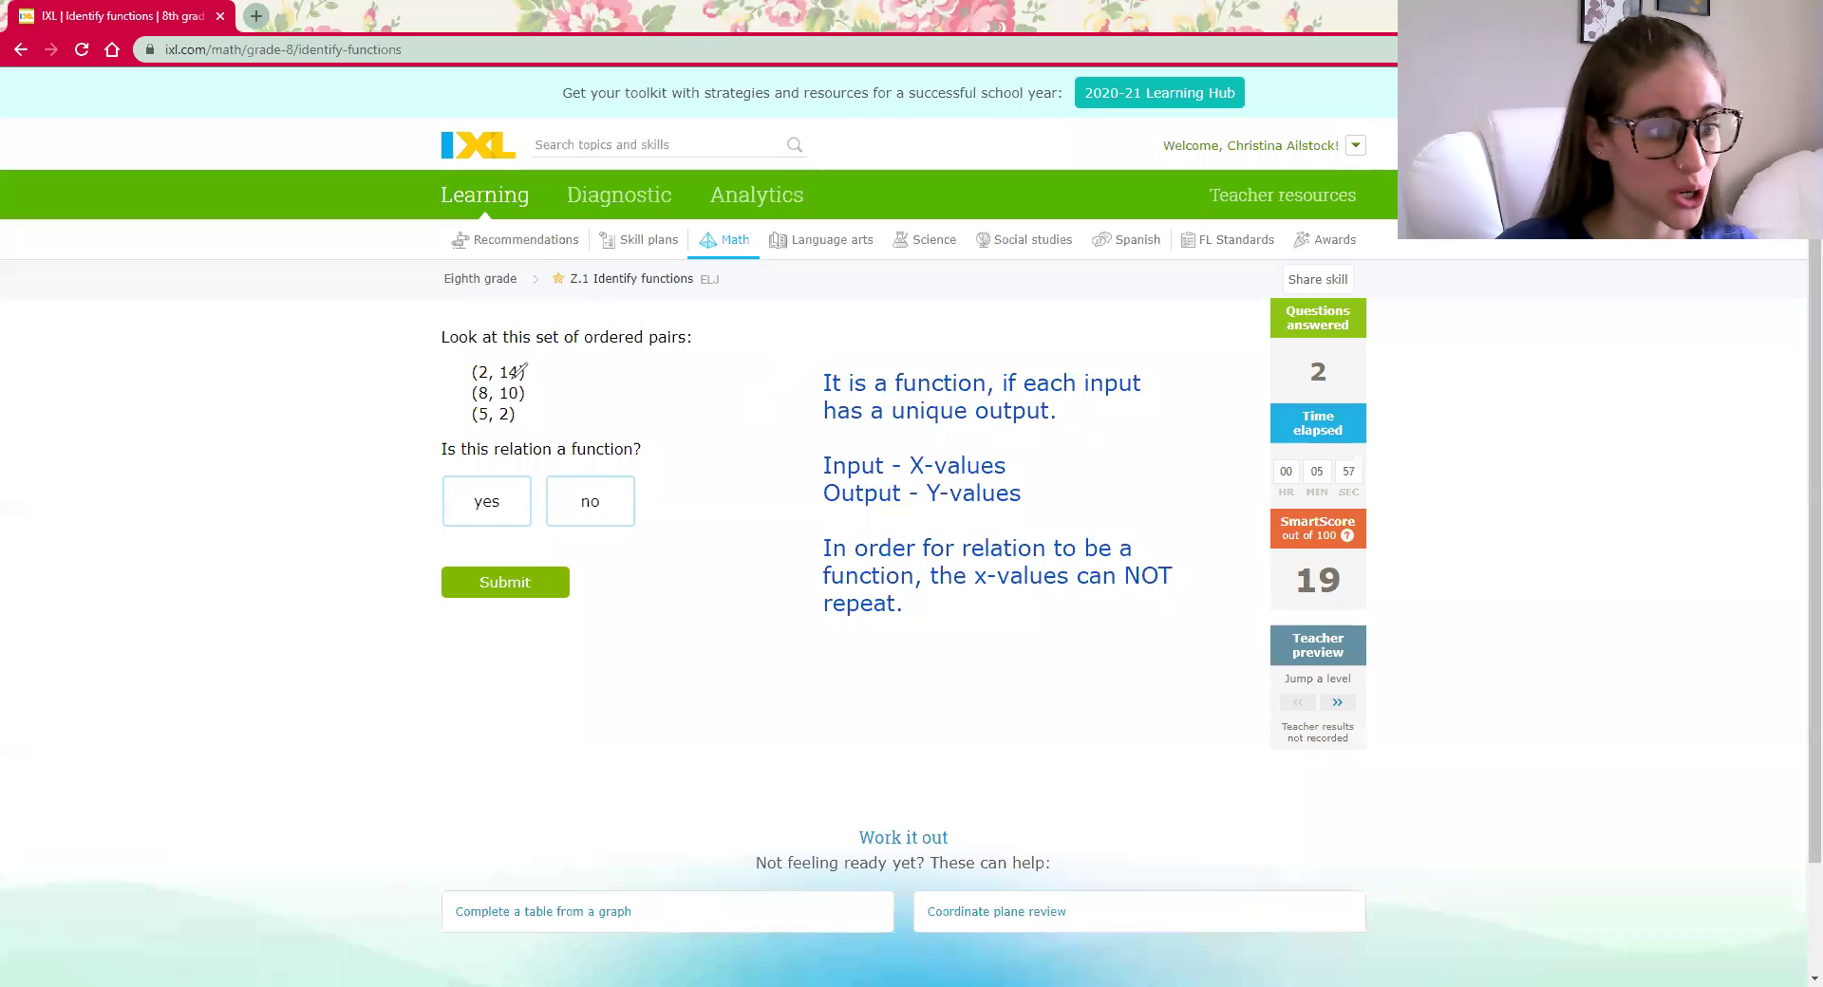
{"action": "mouse_move", "coordinate": [496, 359]}
{"action": "left_mouse_down"}
{"action": "mouse_move", "coordinate": [471, 366]}
{"action": "mouse_move", "coordinate": [470, 399]}
{"action": "mouse_move", "coordinate": [501, 411]}
{"action": "mouse_move", "coordinate": [494, 359]}
{"action": "left_mouse_up"}
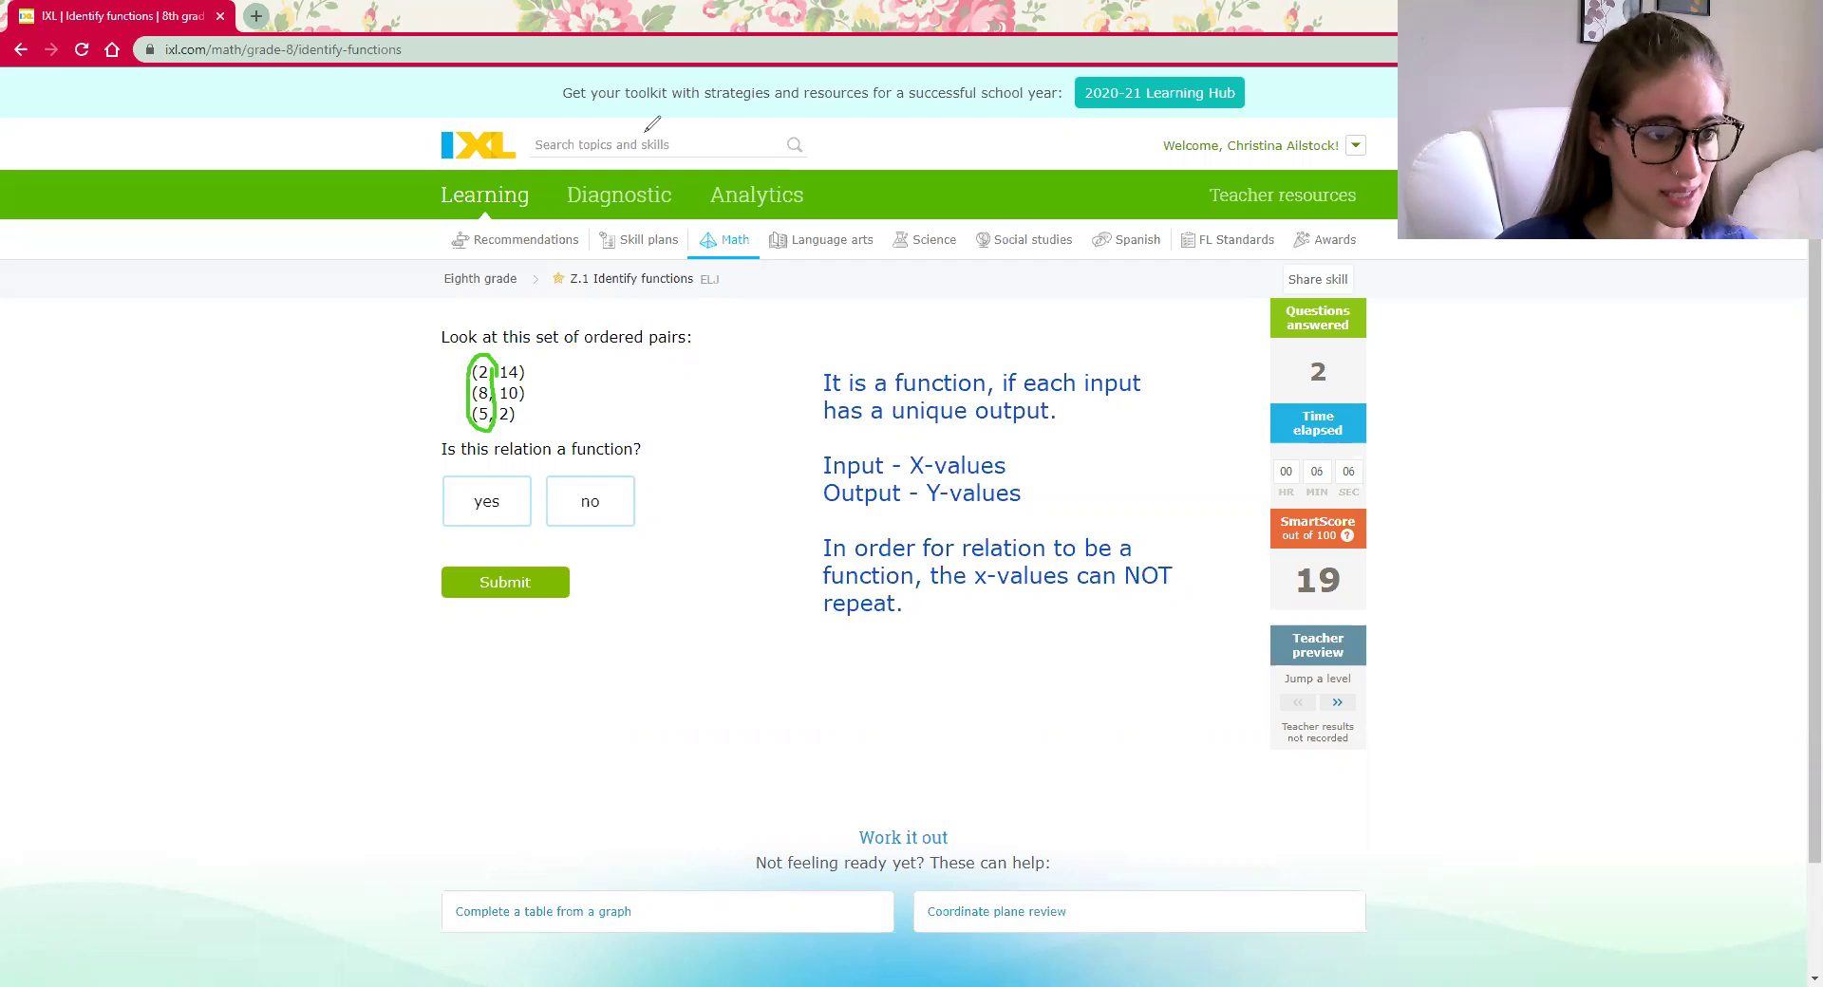
{"action": "left_click", "coordinate": [486, 513]}
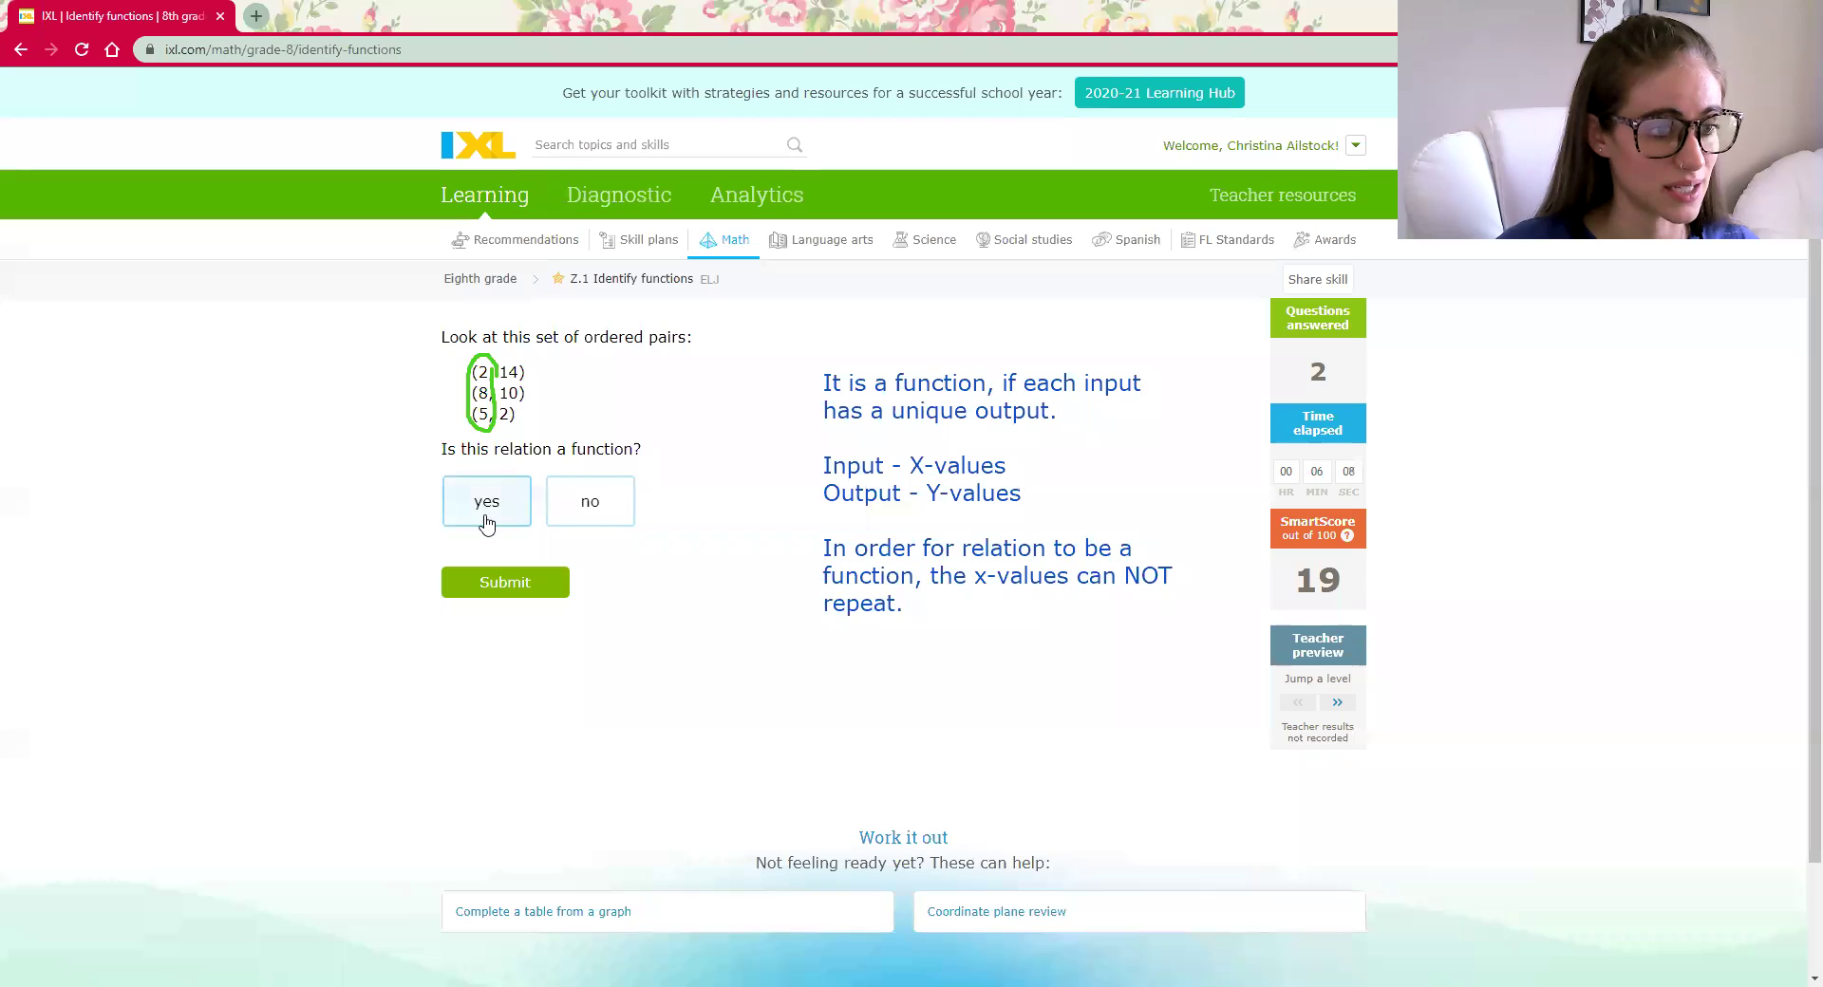
{"action": "left_click", "coordinate": [528, 586]}
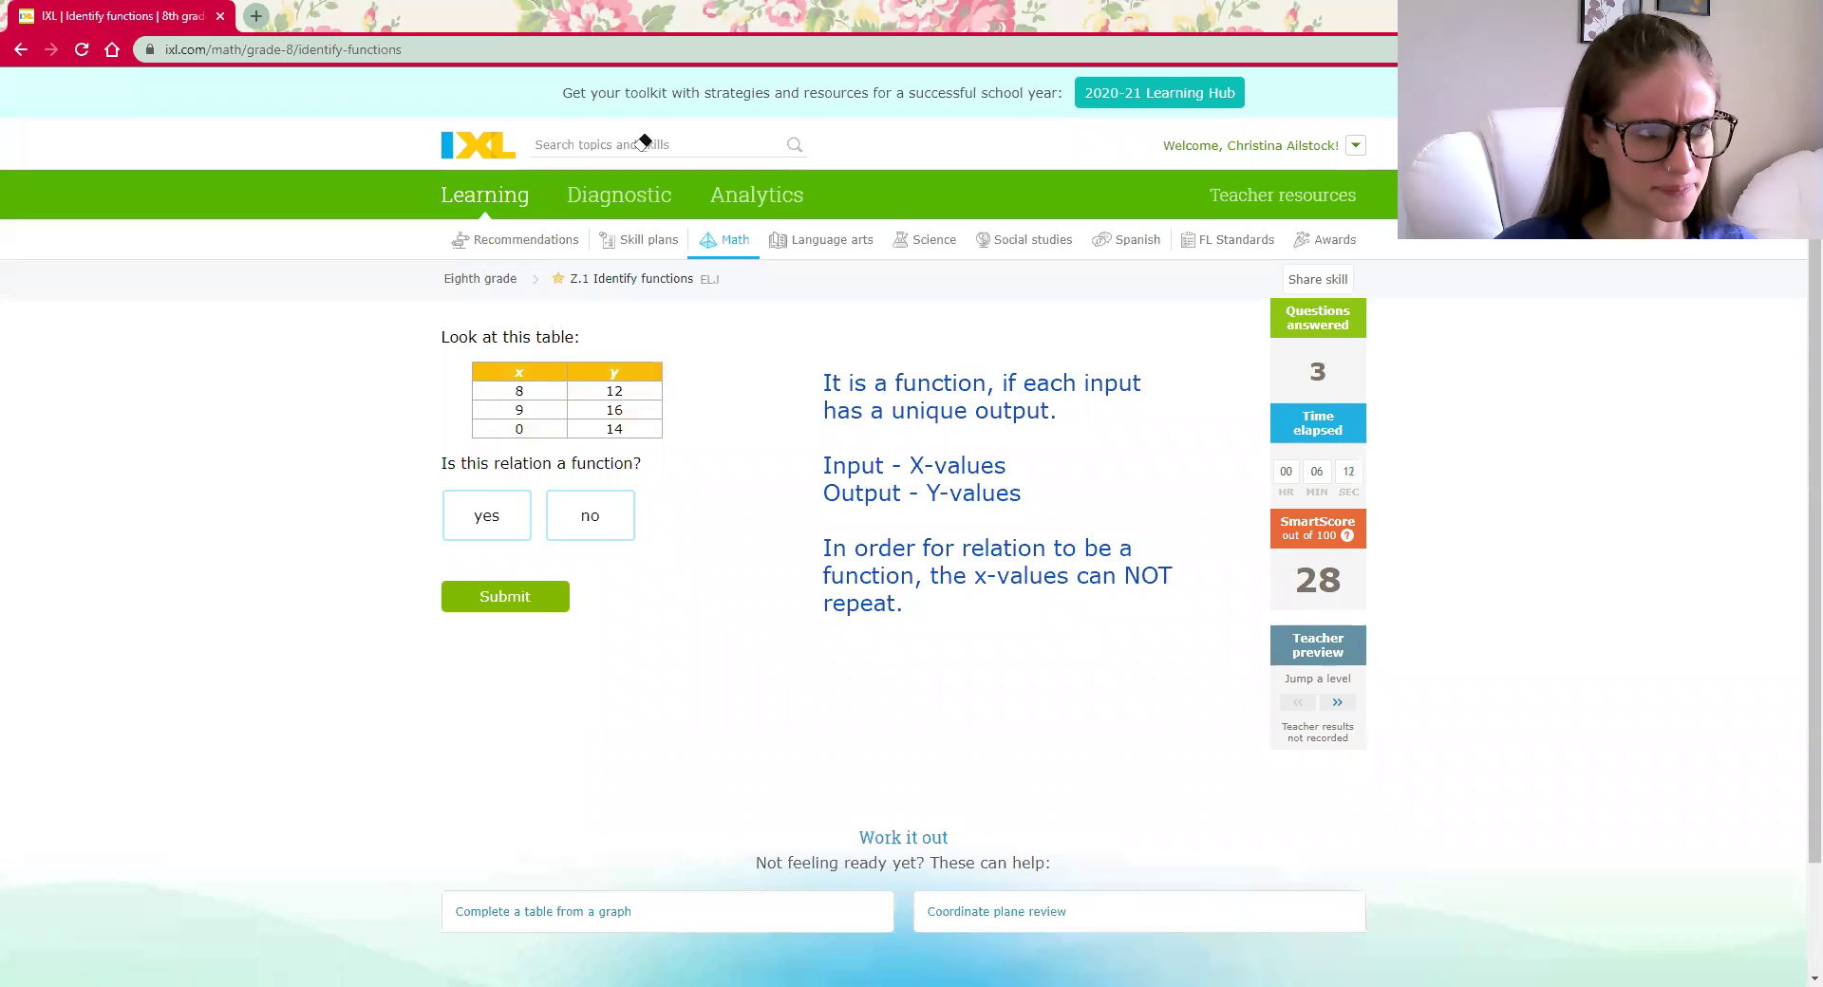
Jump ahead two levels and underline the multiple-choice relations question in green.
{"action": "left_click", "coordinate": [1336, 703]}
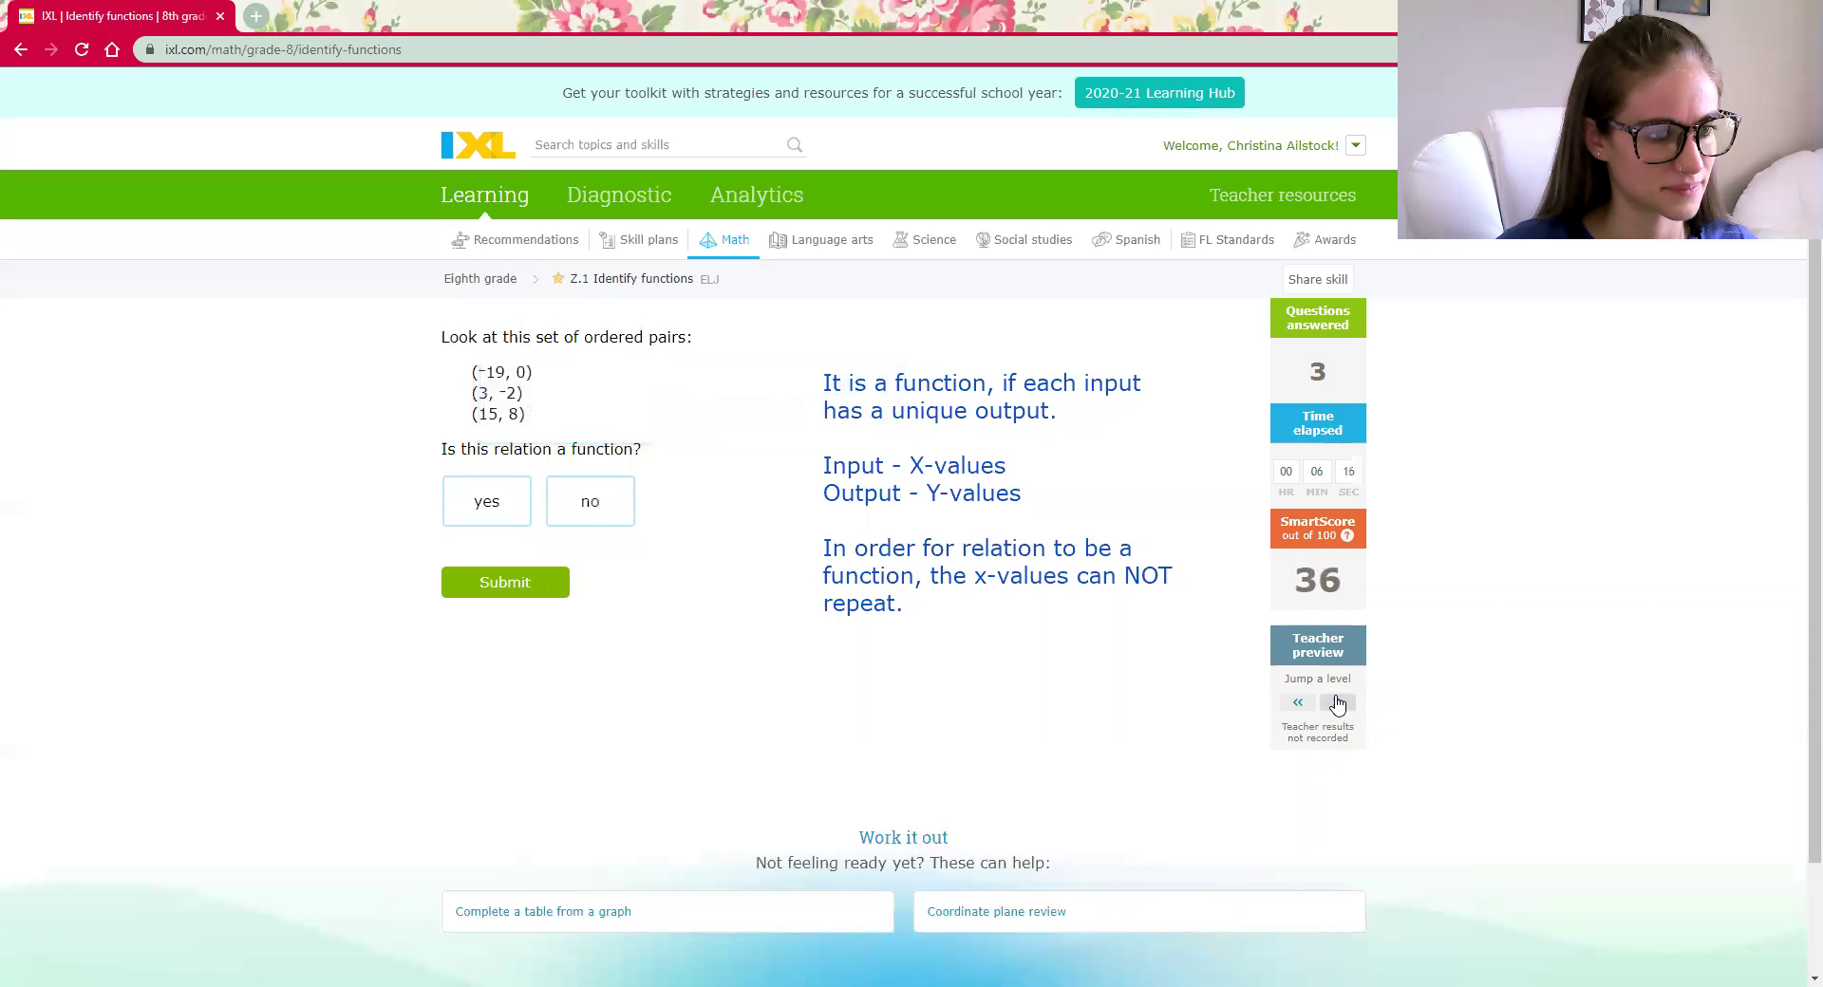
{"action": "left_click", "coordinate": [1337, 703]}
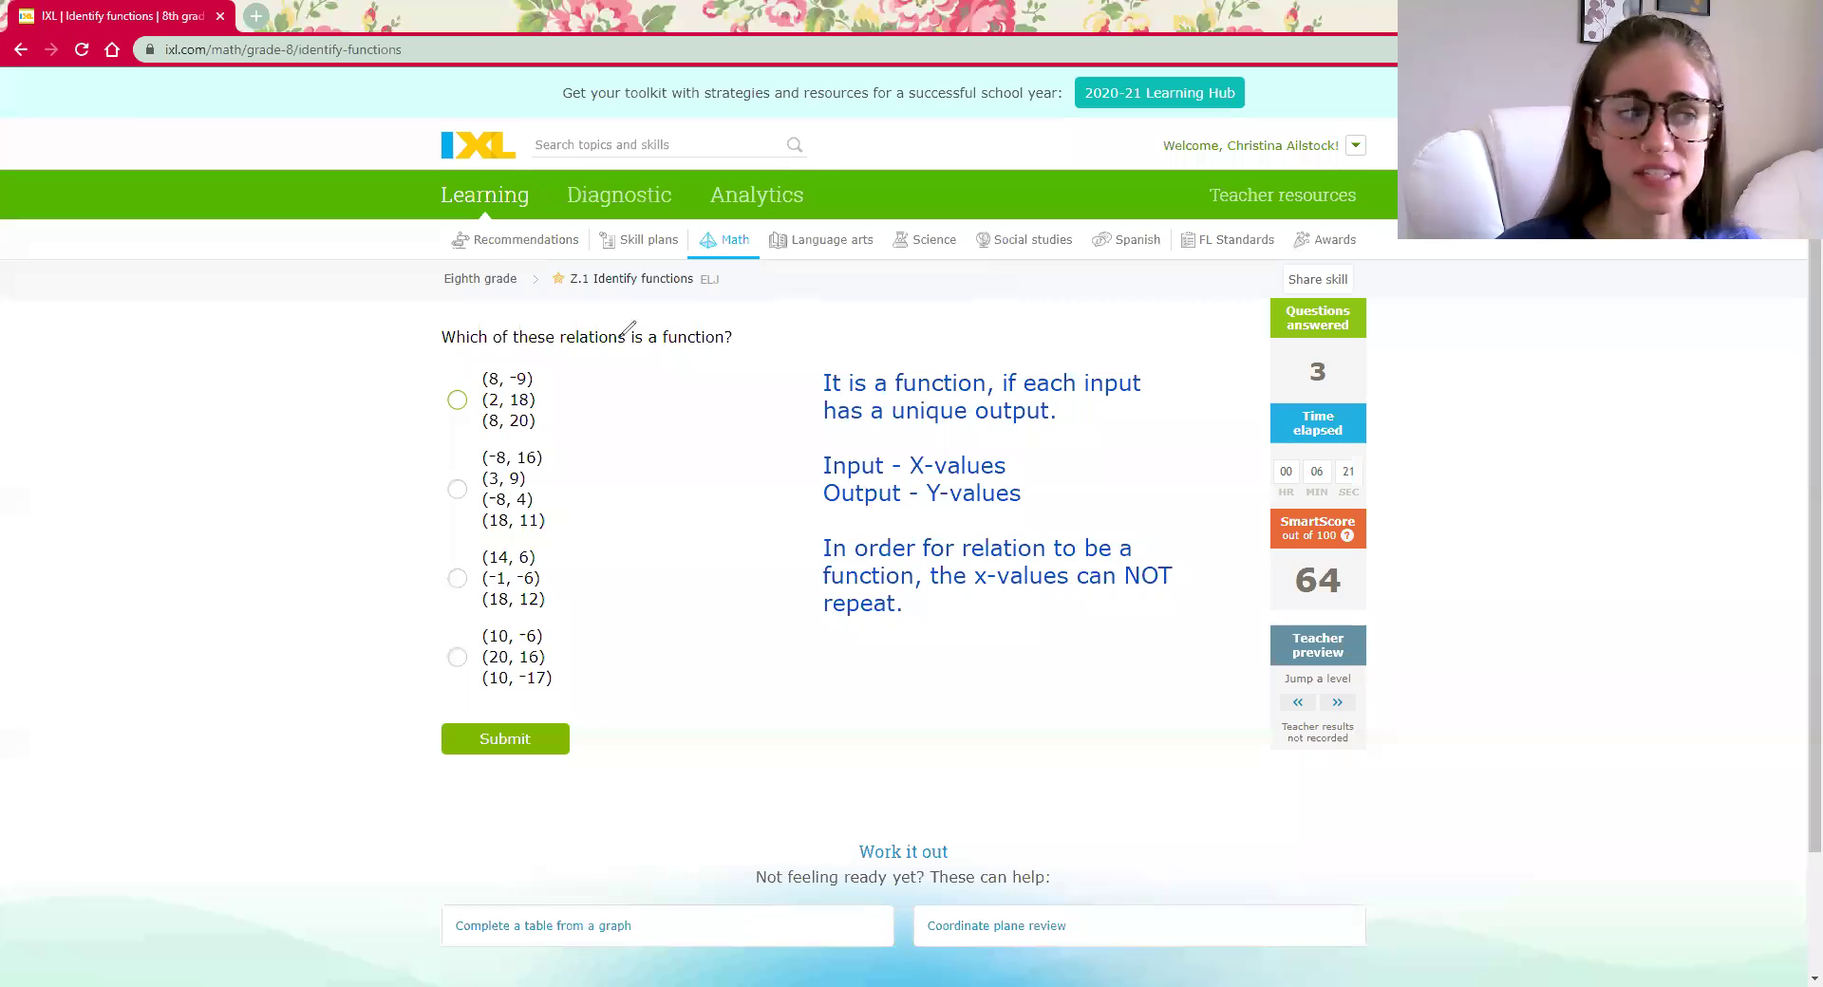
{"action": "left_click_drag", "start_coordinate": [444, 351], "coordinate": [750, 353]}
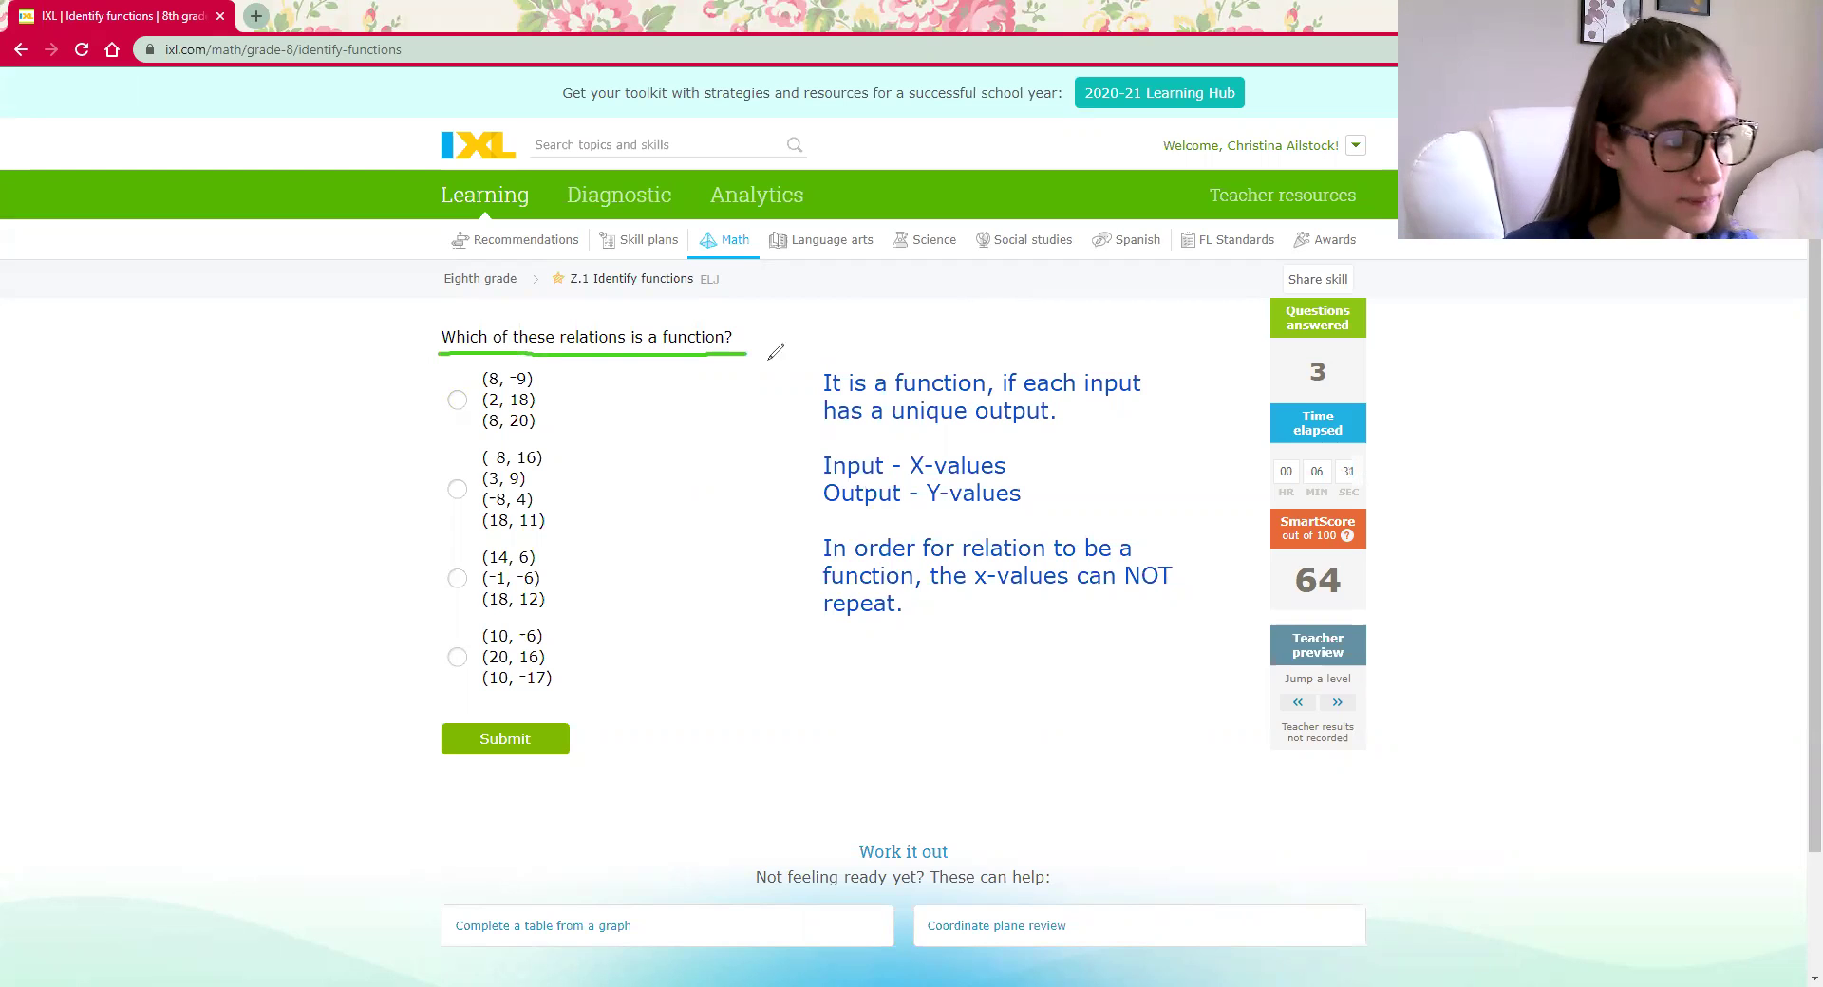
Circle each option's x-values, cross out options 1 and 2, tick and select option 3.
{"action": "mouse_move", "coordinate": [500, 363]}
{"action": "left_mouse_down"}
{"action": "mouse_move", "coordinate": [482, 393]}
{"action": "mouse_move", "coordinate": [500, 439]}
{"action": "mouse_move", "coordinate": [507, 372]}
{"action": "left_mouse_up"}
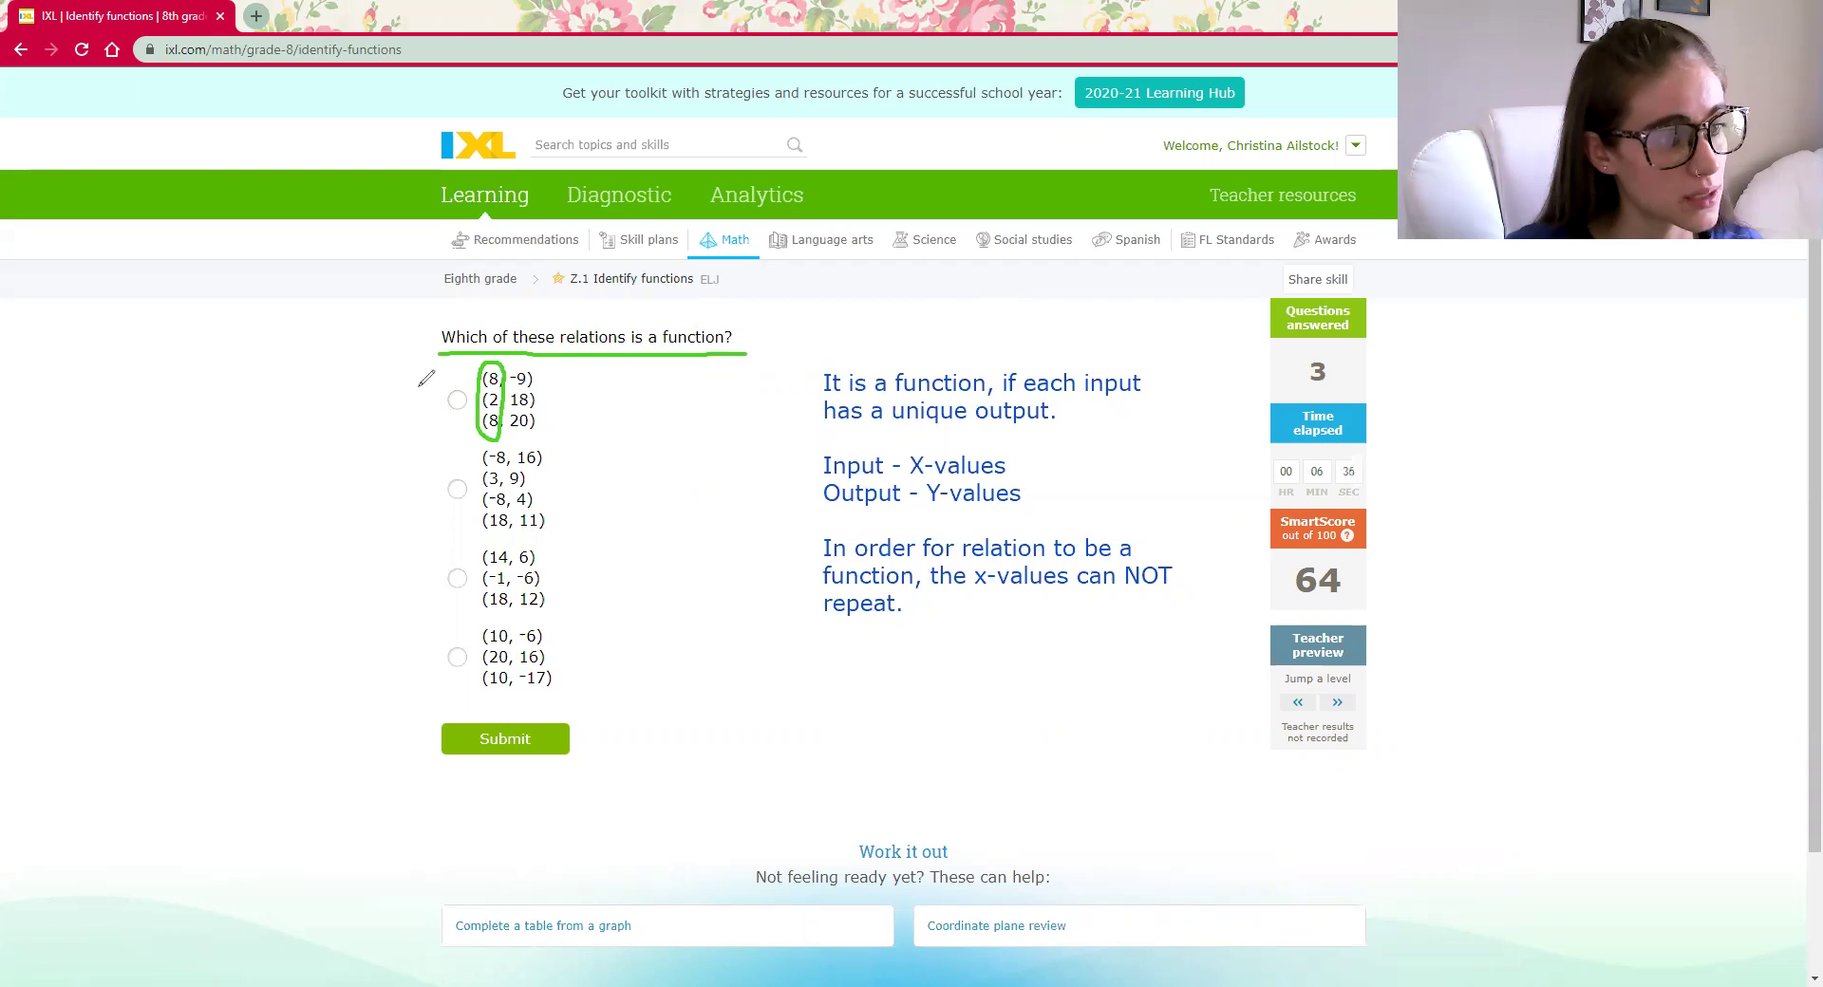
{"action": "mouse_move", "coordinate": [415, 380]}
{"action": "left_mouse_down"}
{"action": "mouse_move", "coordinate": [442, 420]}
{"action": "mouse_move", "coordinate": [418, 425]}
{"action": "left_mouse_up"}
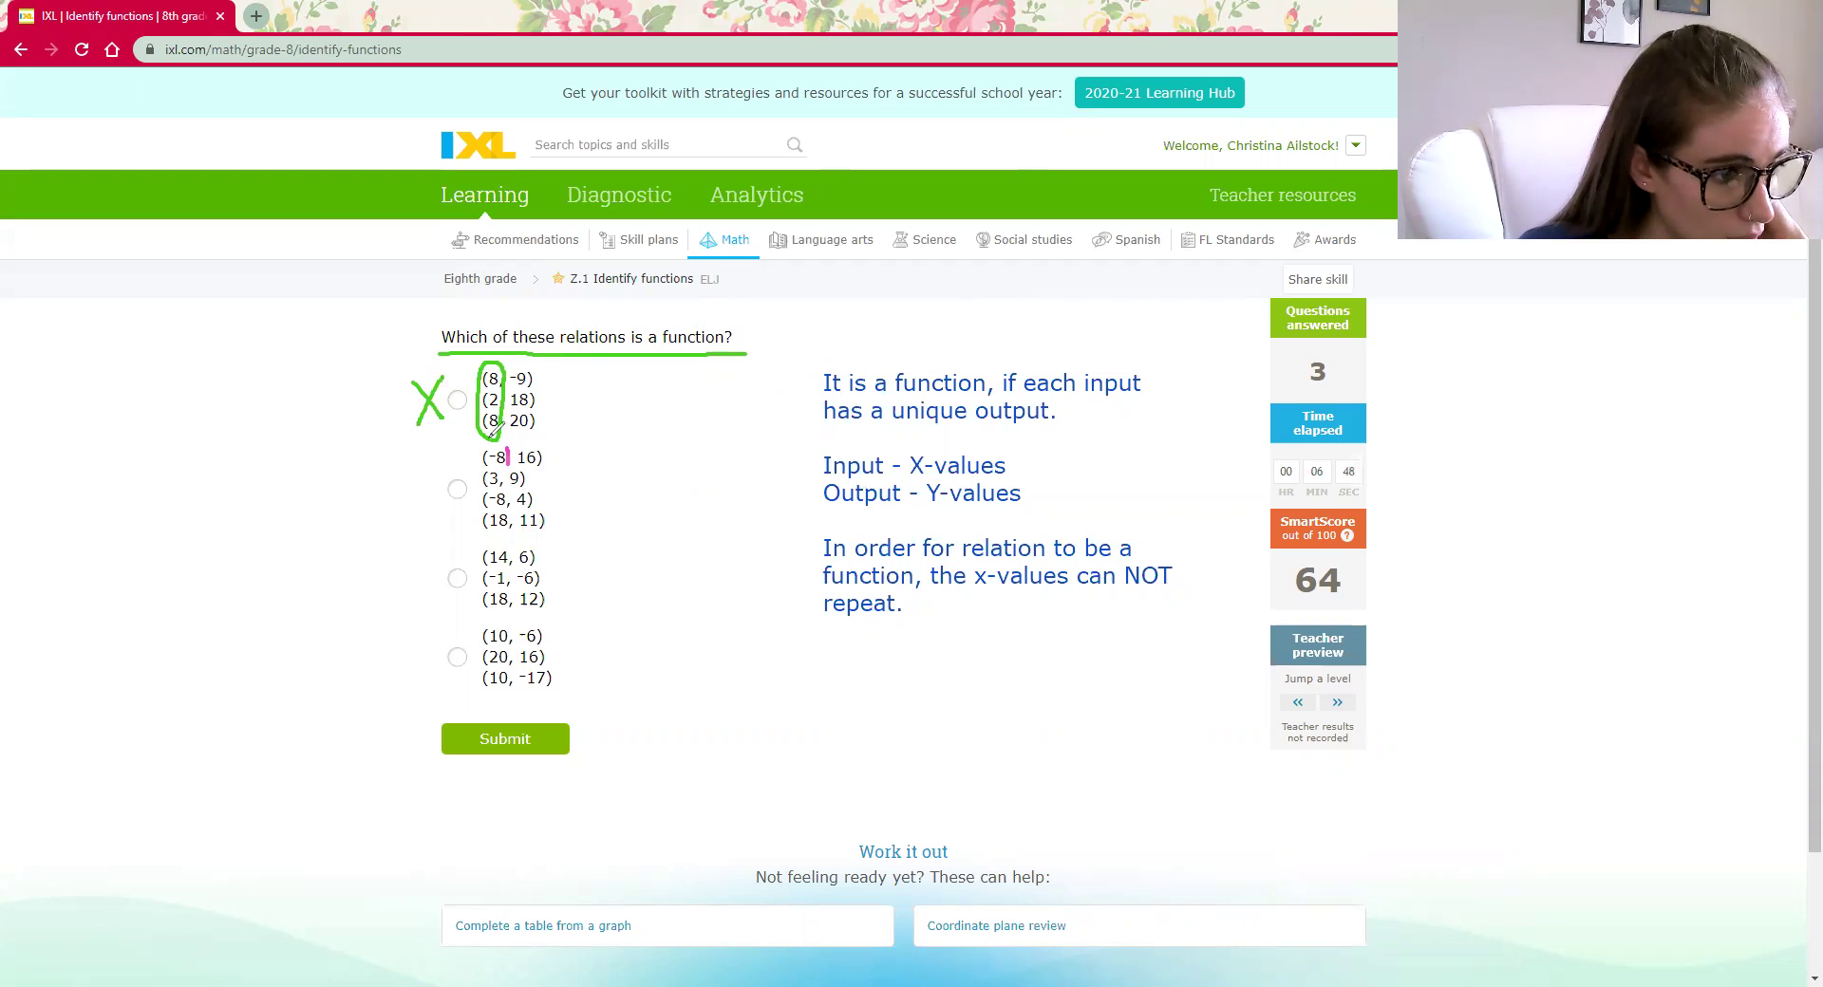
{"action": "mouse_move", "coordinate": [501, 440]}
{"action": "left_mouse_down"}
{"action": "mouse_move", "coordinate": [475, 532]}
{"action": "mouse_move", "coordinate": [524, 503]}
{"action": "mouse_move", "coordinate": [516, 446]}
{"action": "mouse_move", "coordinate": [450, 457]}
{"action": "mouse_move", "coordinate": [454, 503]}
{"action": "left_mouse_up"}
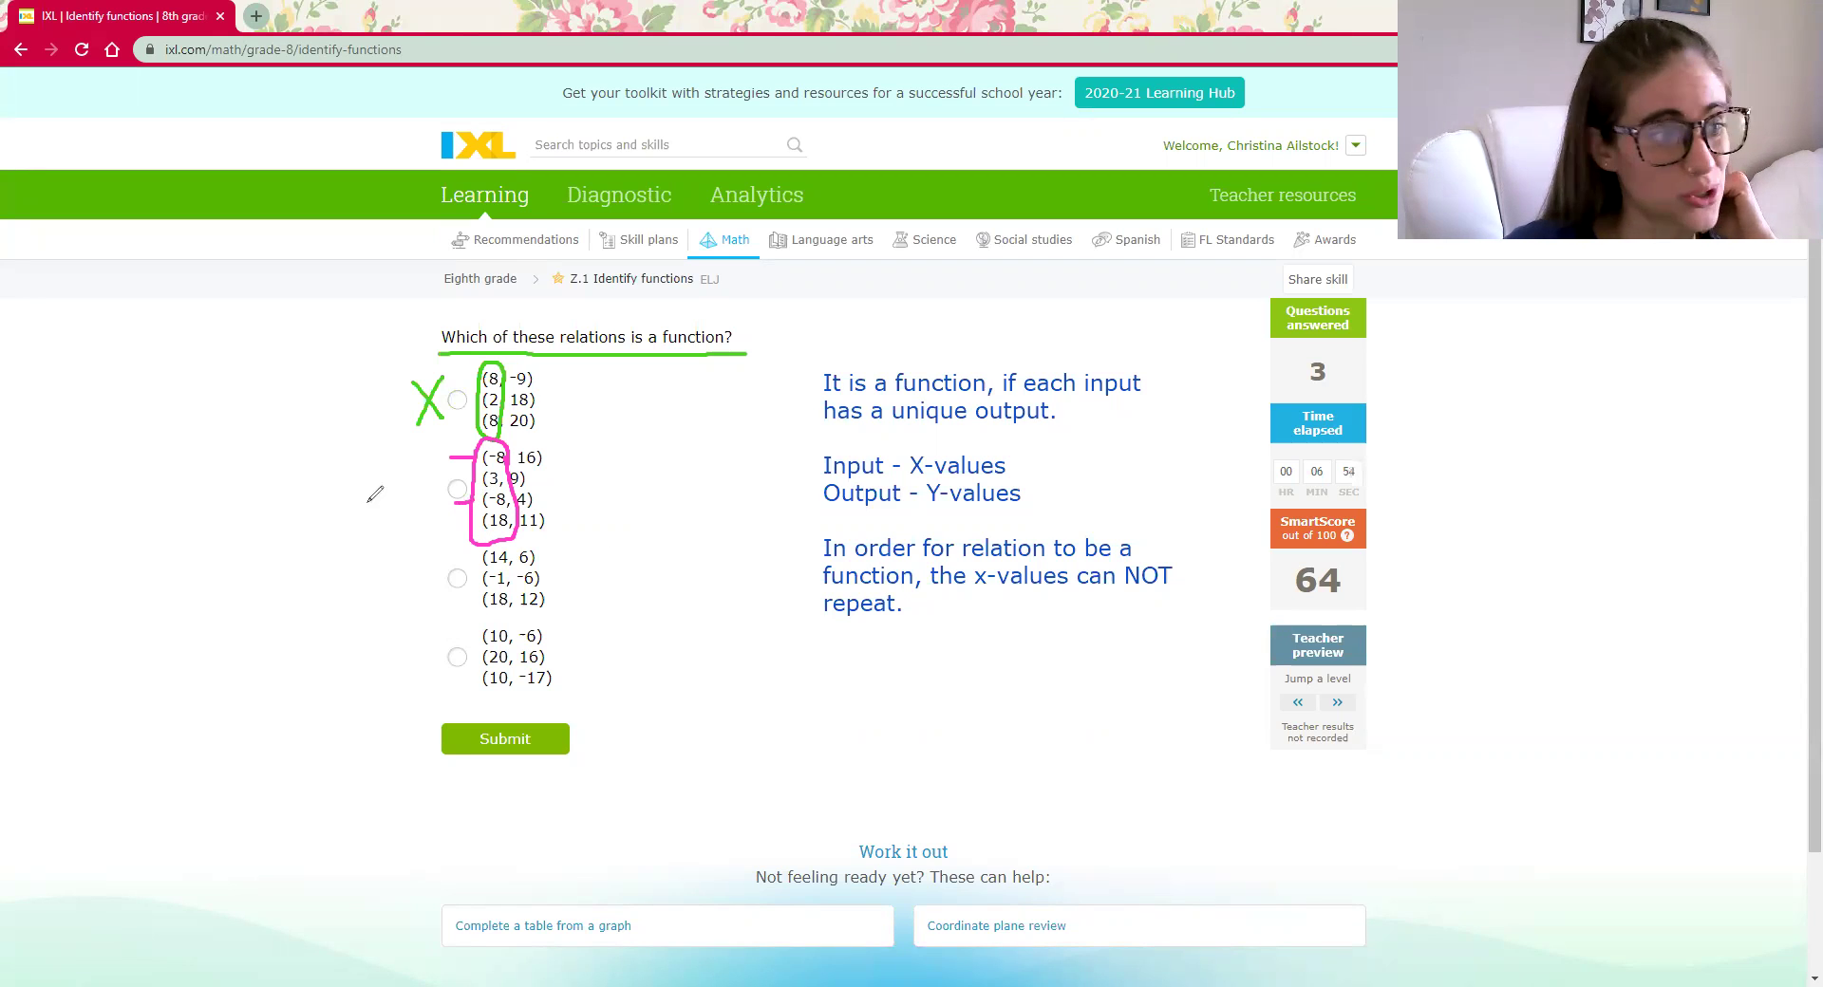
{"action": "left_click_drag", "start_coordinate": [401, 463], "coordinate": [435, 513]}
{"action": "left_click_drag", "start_coordinate": [432, 463], "coordinate": [387, 532]}
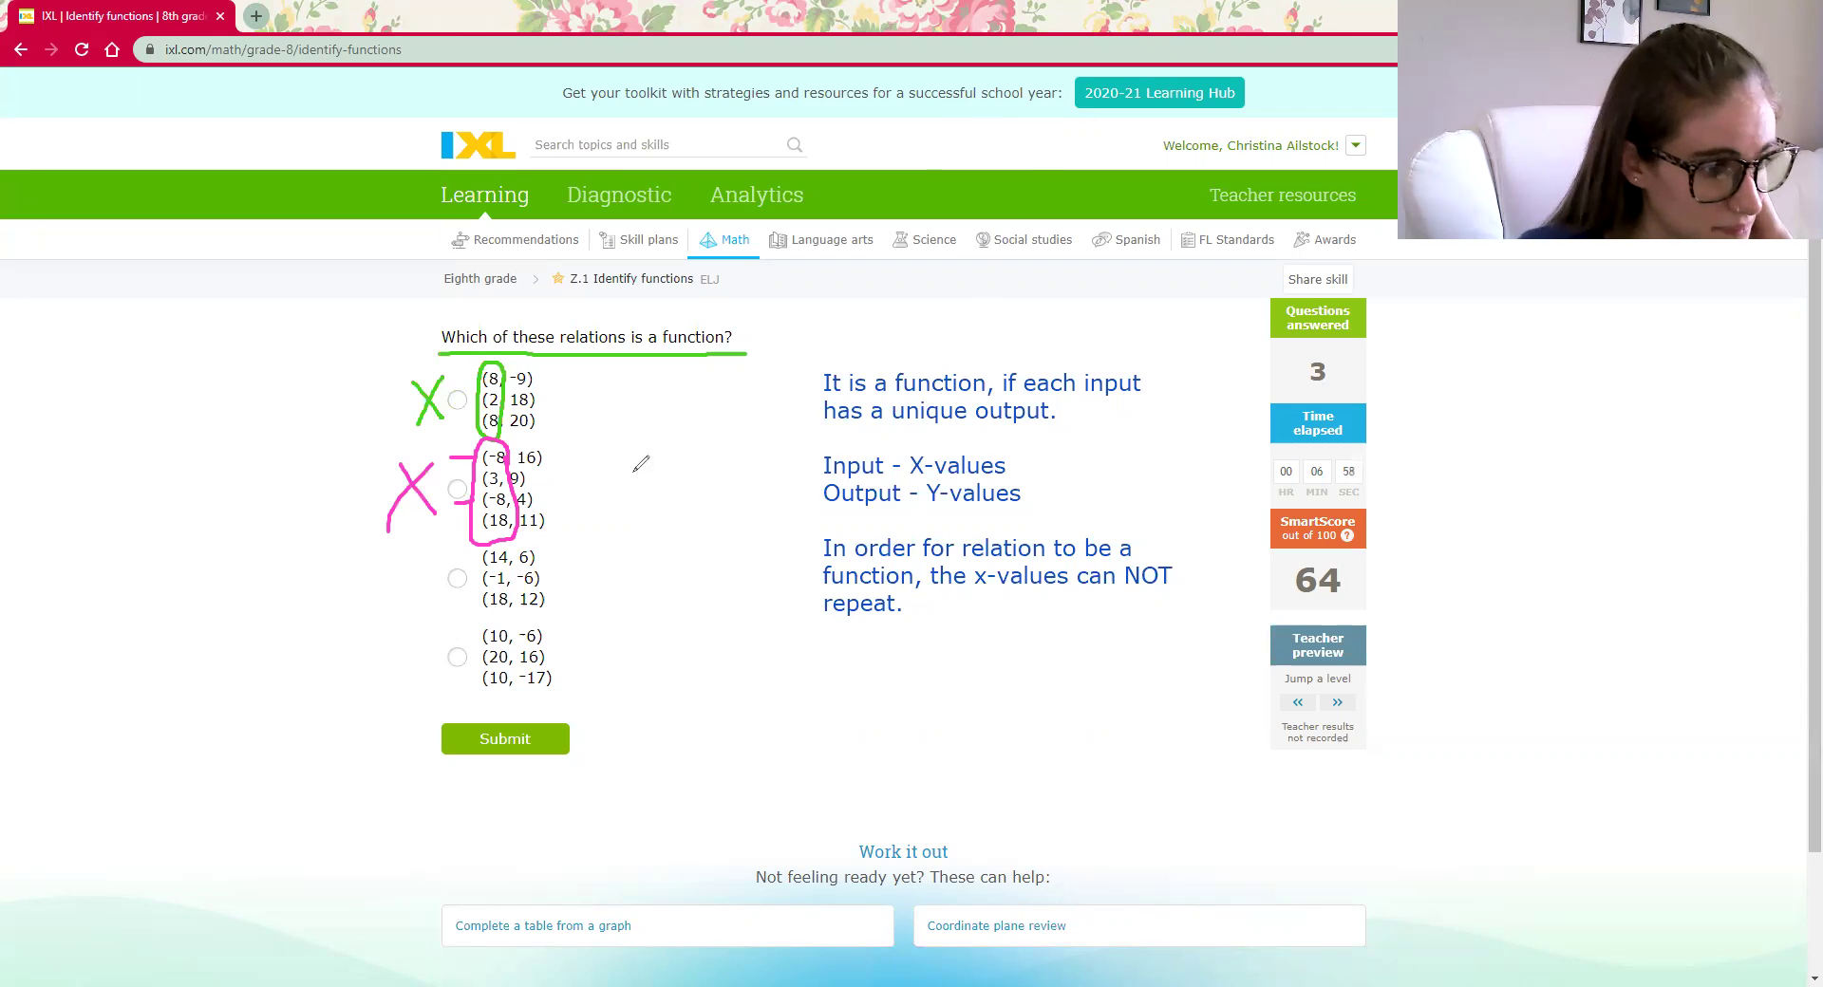
{"action": "mouse_move", "coordinate": [513, 571]}
{"action": "left_mouse_down"}
{"action": "mouse_move", "coordinate": [494, 538]}
{"action": "mouse_move", "coordinate": [504, 627]}
{"action": "mouse_move", "coordinate": [520, 546]}
{"action": "left_mouse_up"}
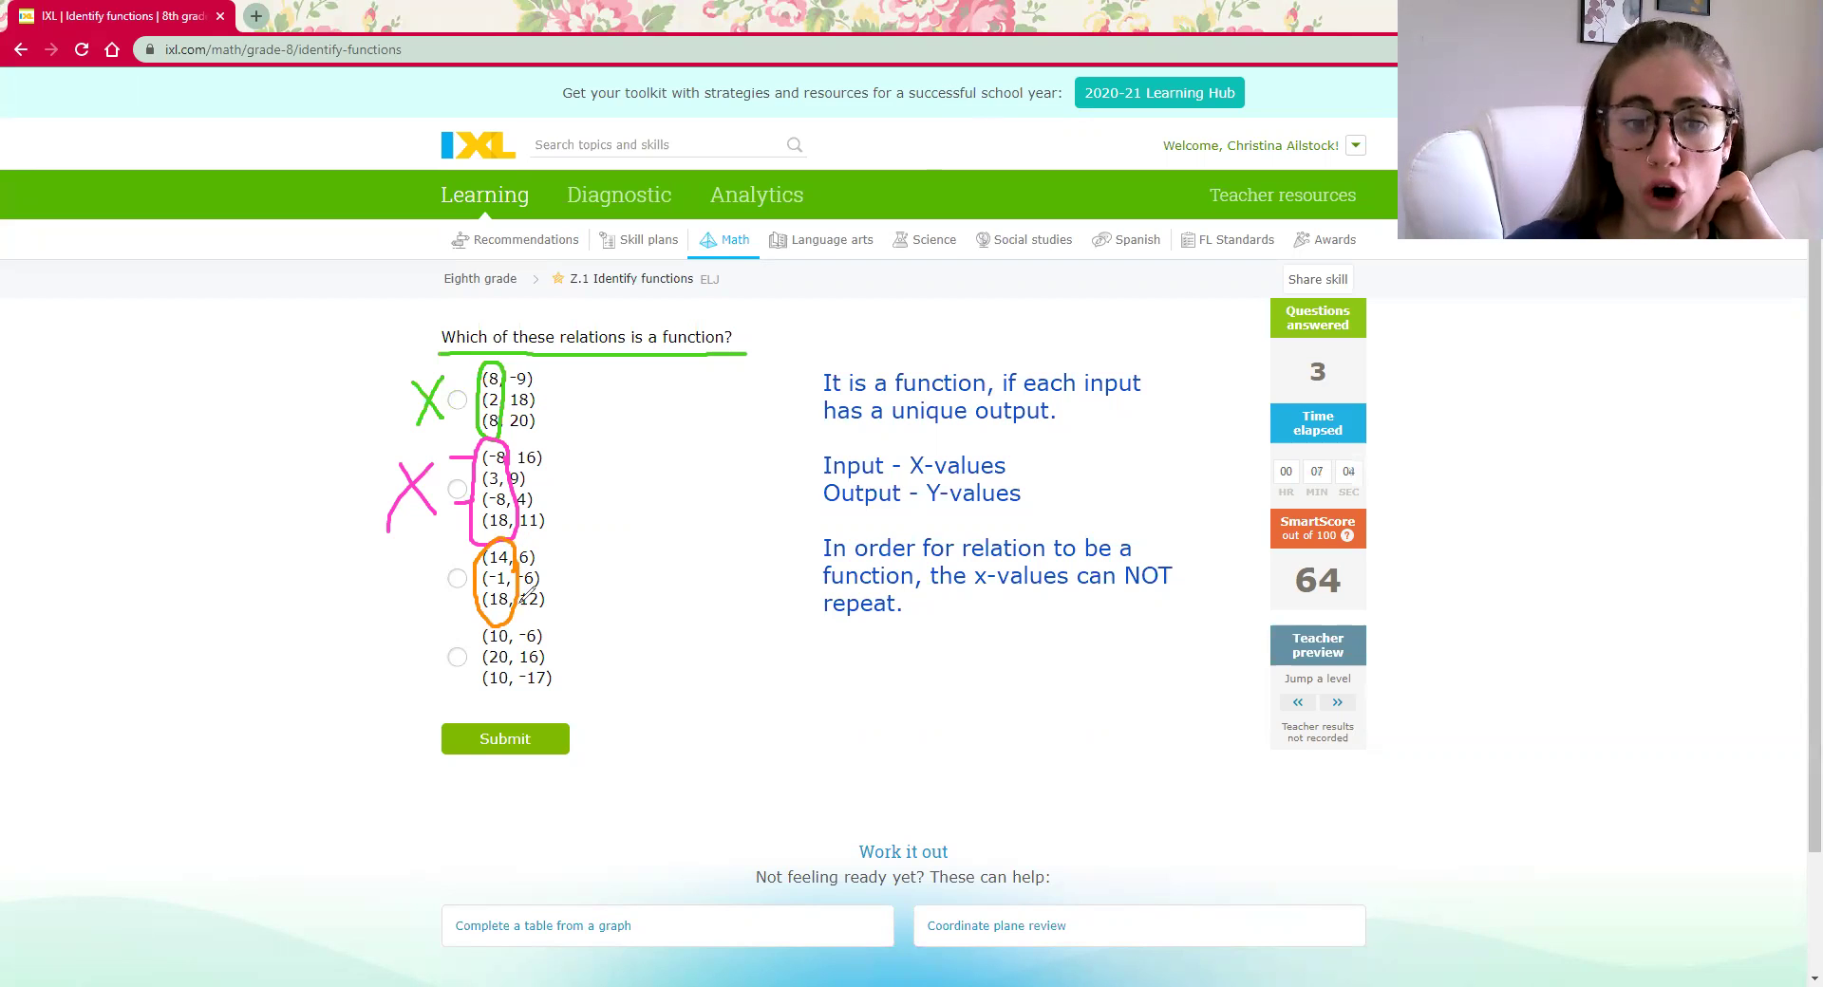
{"action": "left_click_drag", "start_coordinate": [384, 570], "coordinate": [440, 552]}
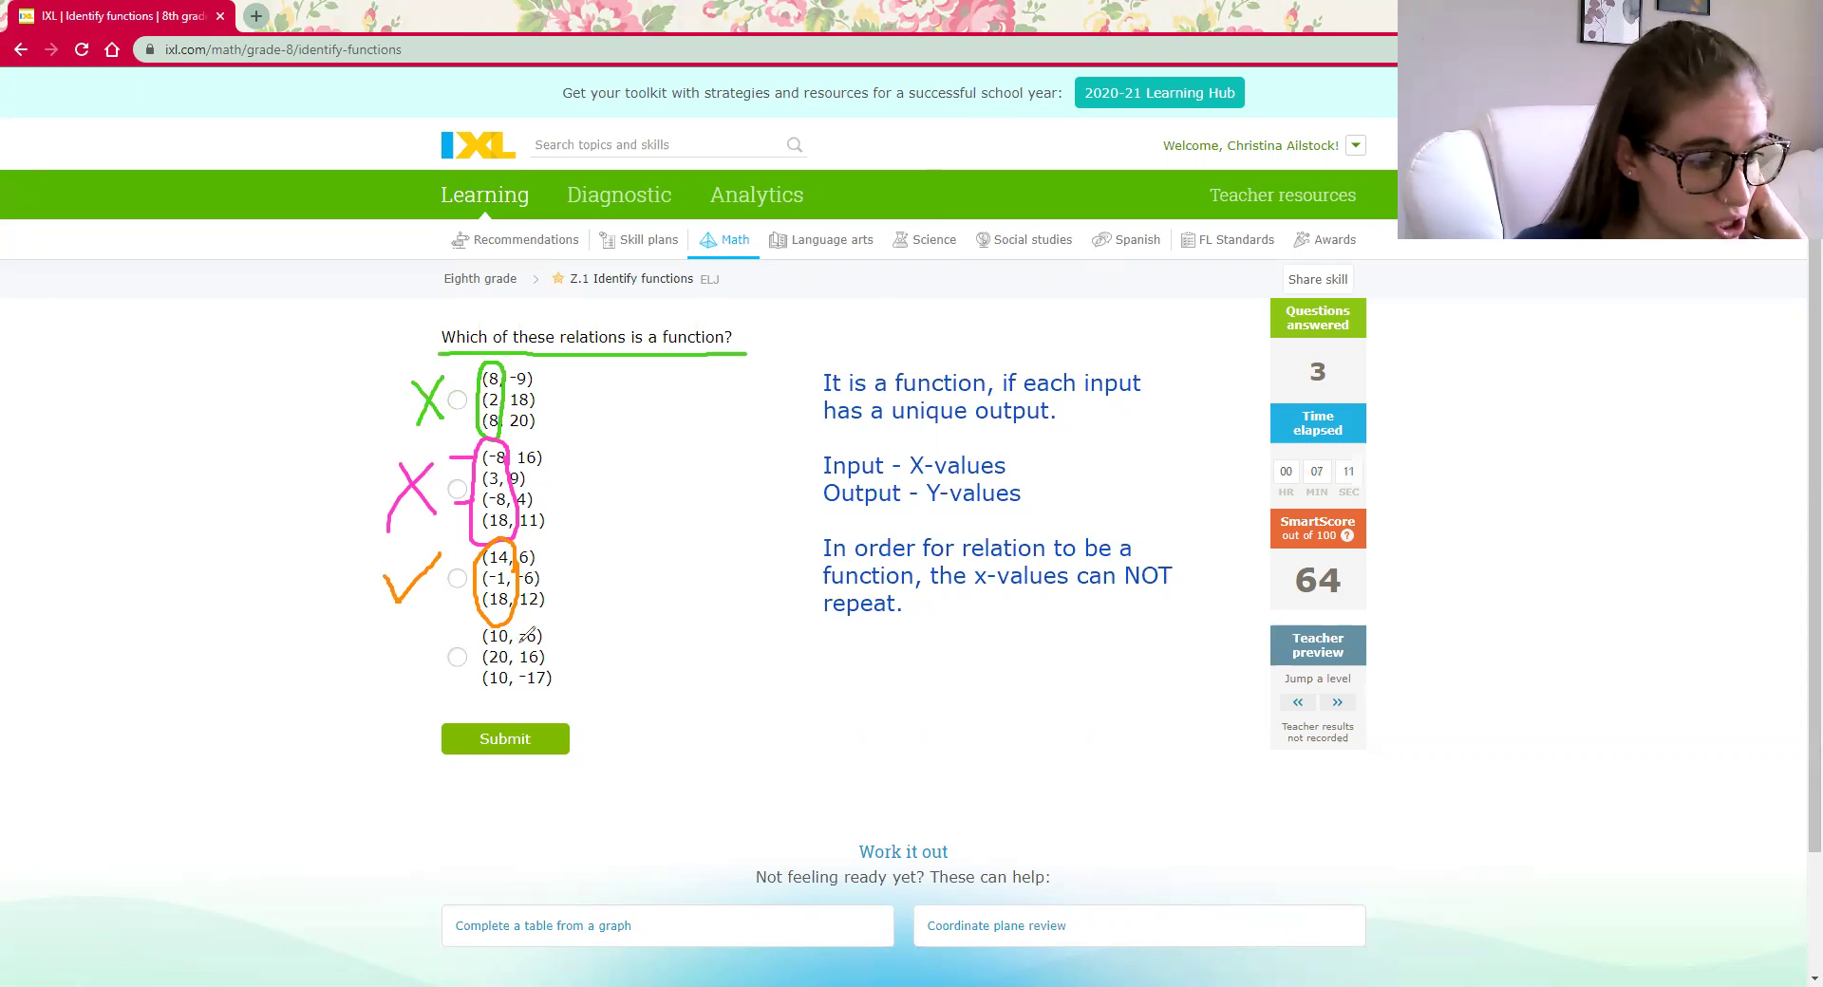
{"action": "mouse_move", "coordinate": [514, 651]}
{"action": "left_mouse_down"}
{"action": "mouse_move", "coordinate": [514, 623]}
{"action": "mouse_move", "coordinate": [483, 642]}
{"action": "mouse_move", "coordinate": [495, 701]}
{"action": "mouse_move", "coordinate": [528, 632]}
{"action": "mouse_move", "coordinate": [481, 627]}
{"action": "mouse_move", "coordinate": [480, 680]}
{"action": "mouse_move", "coordinate": [384, 700]}
{"action": "left_mouse_up"}
{"action": "left_click", "coordinate": [457, 579]}
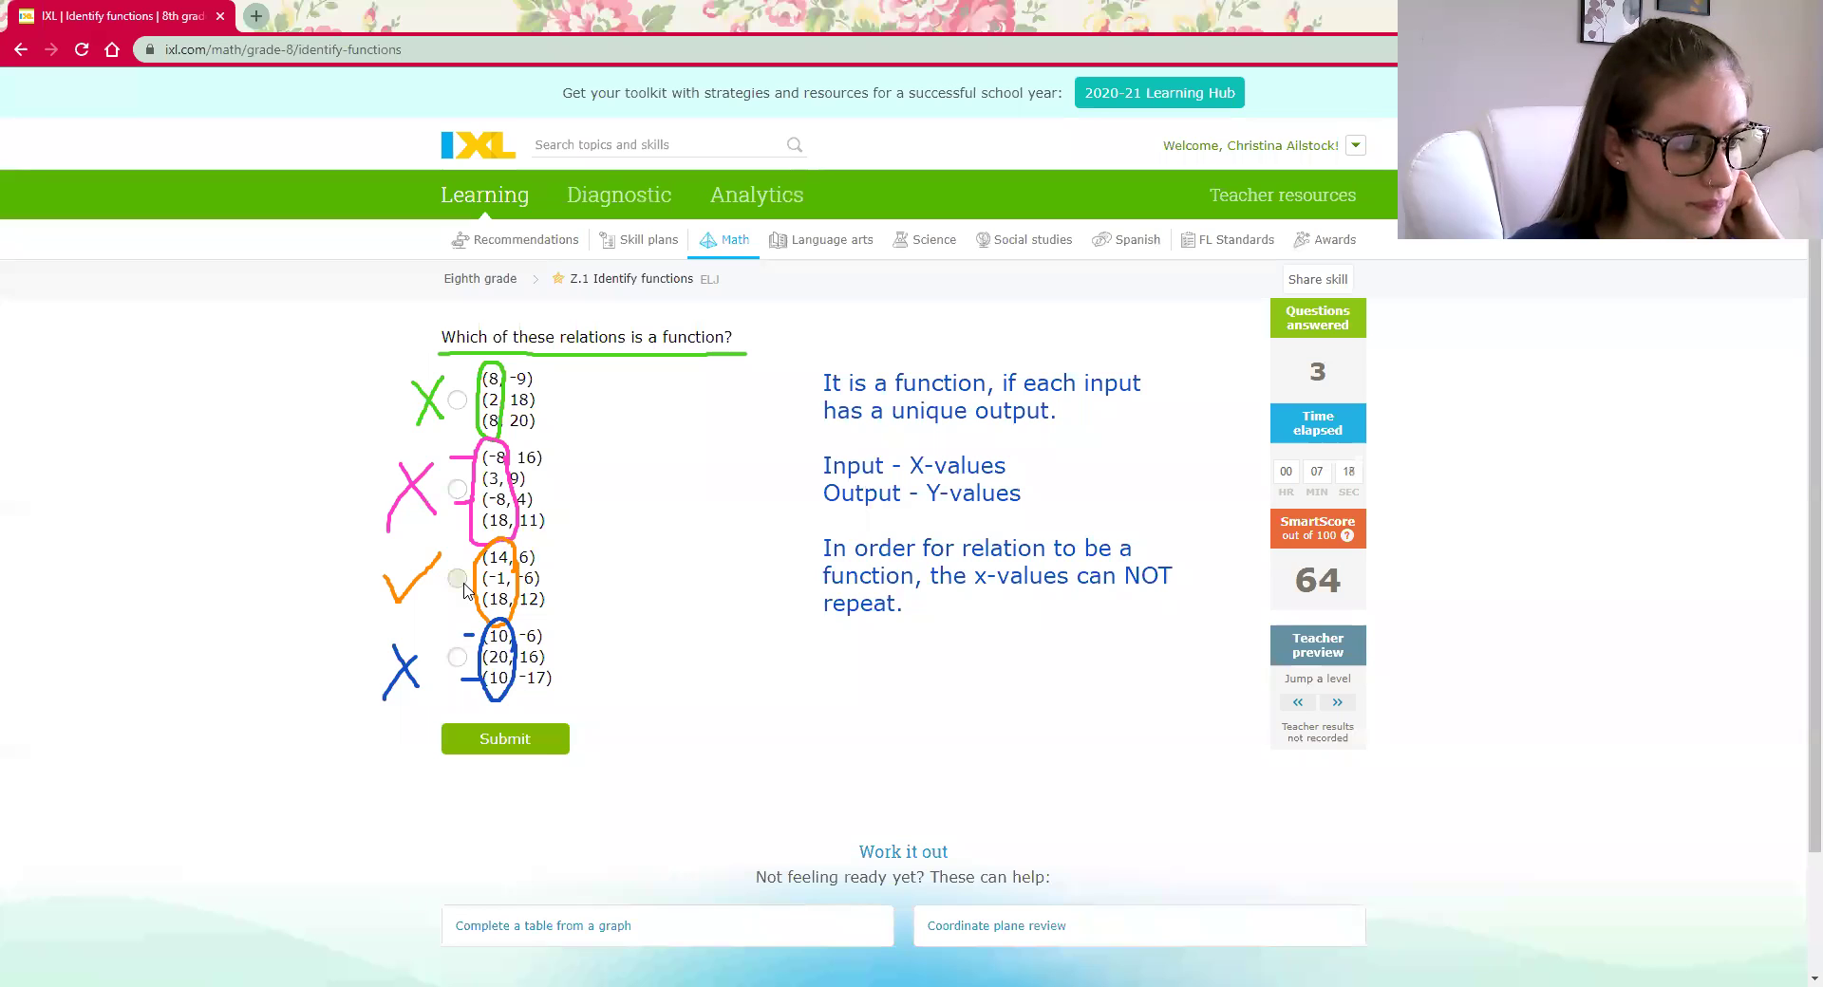
Submit the third option, then erase the leftover green, pink, orange and blue marks.
{"action": "left_click", "coordinate": [550, 741]}
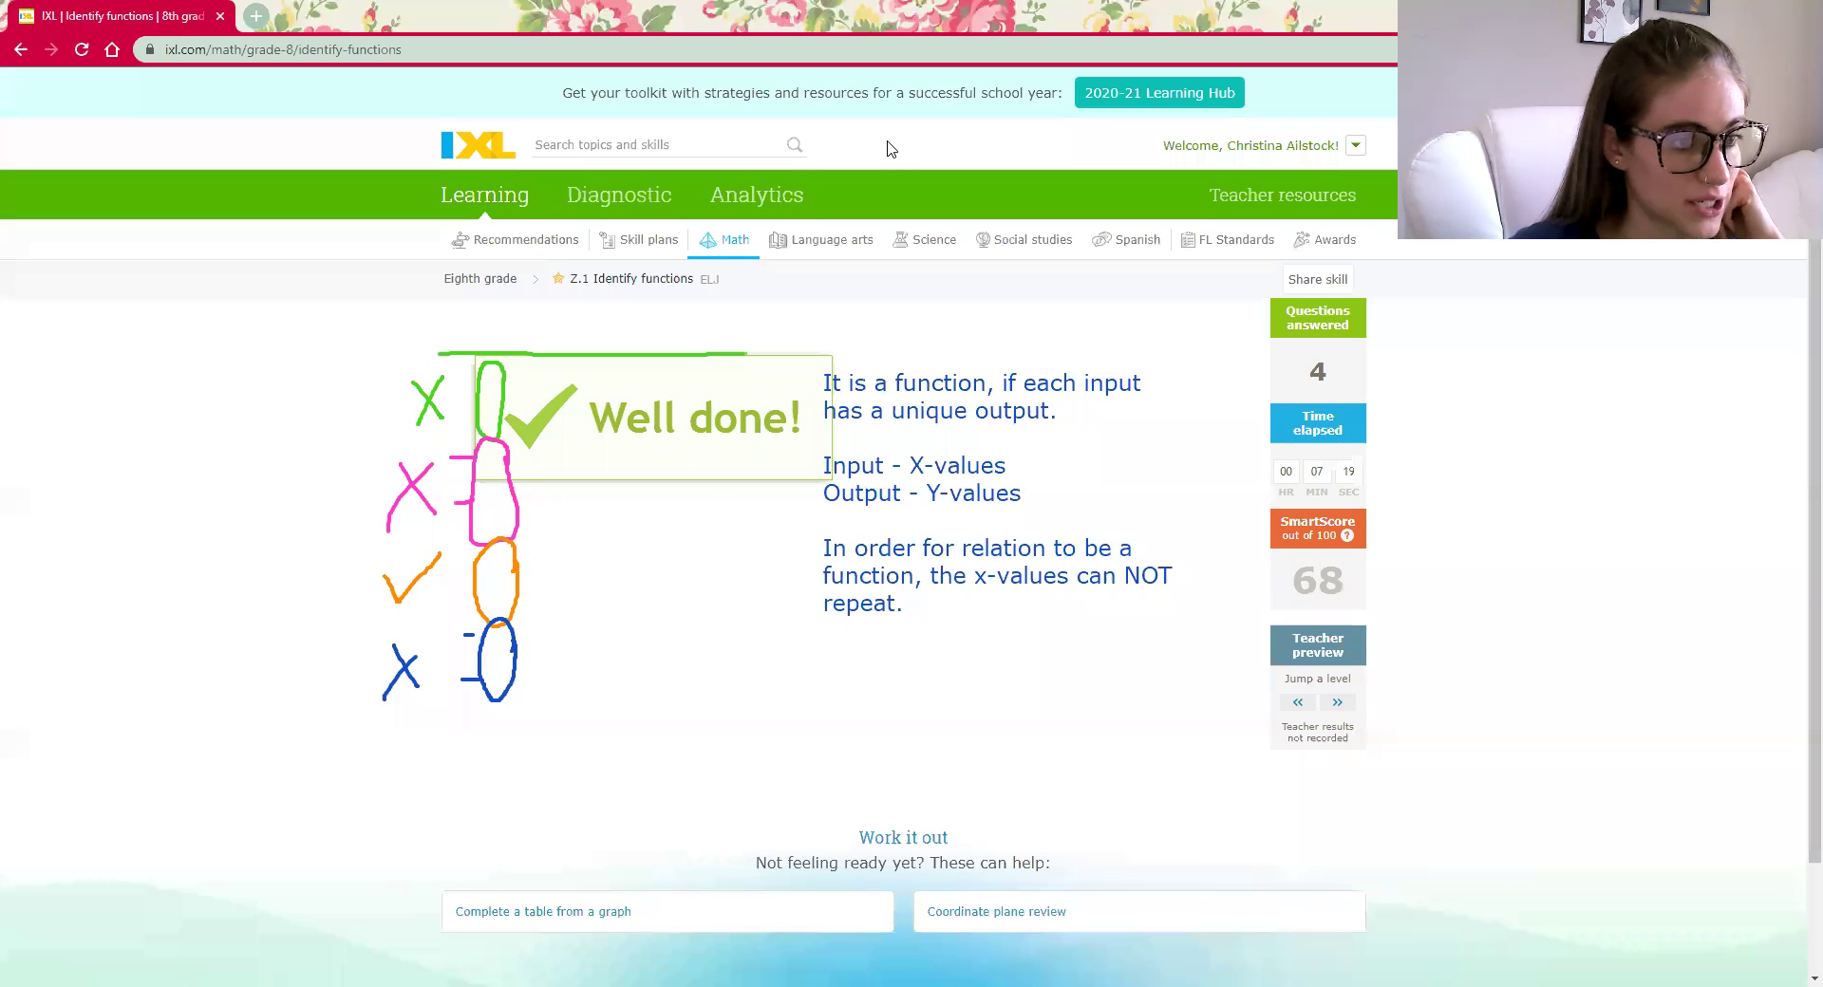
{"action": "left_click_drag", "start_coordinate": [378, 378], "coordinate": [460, 446]}
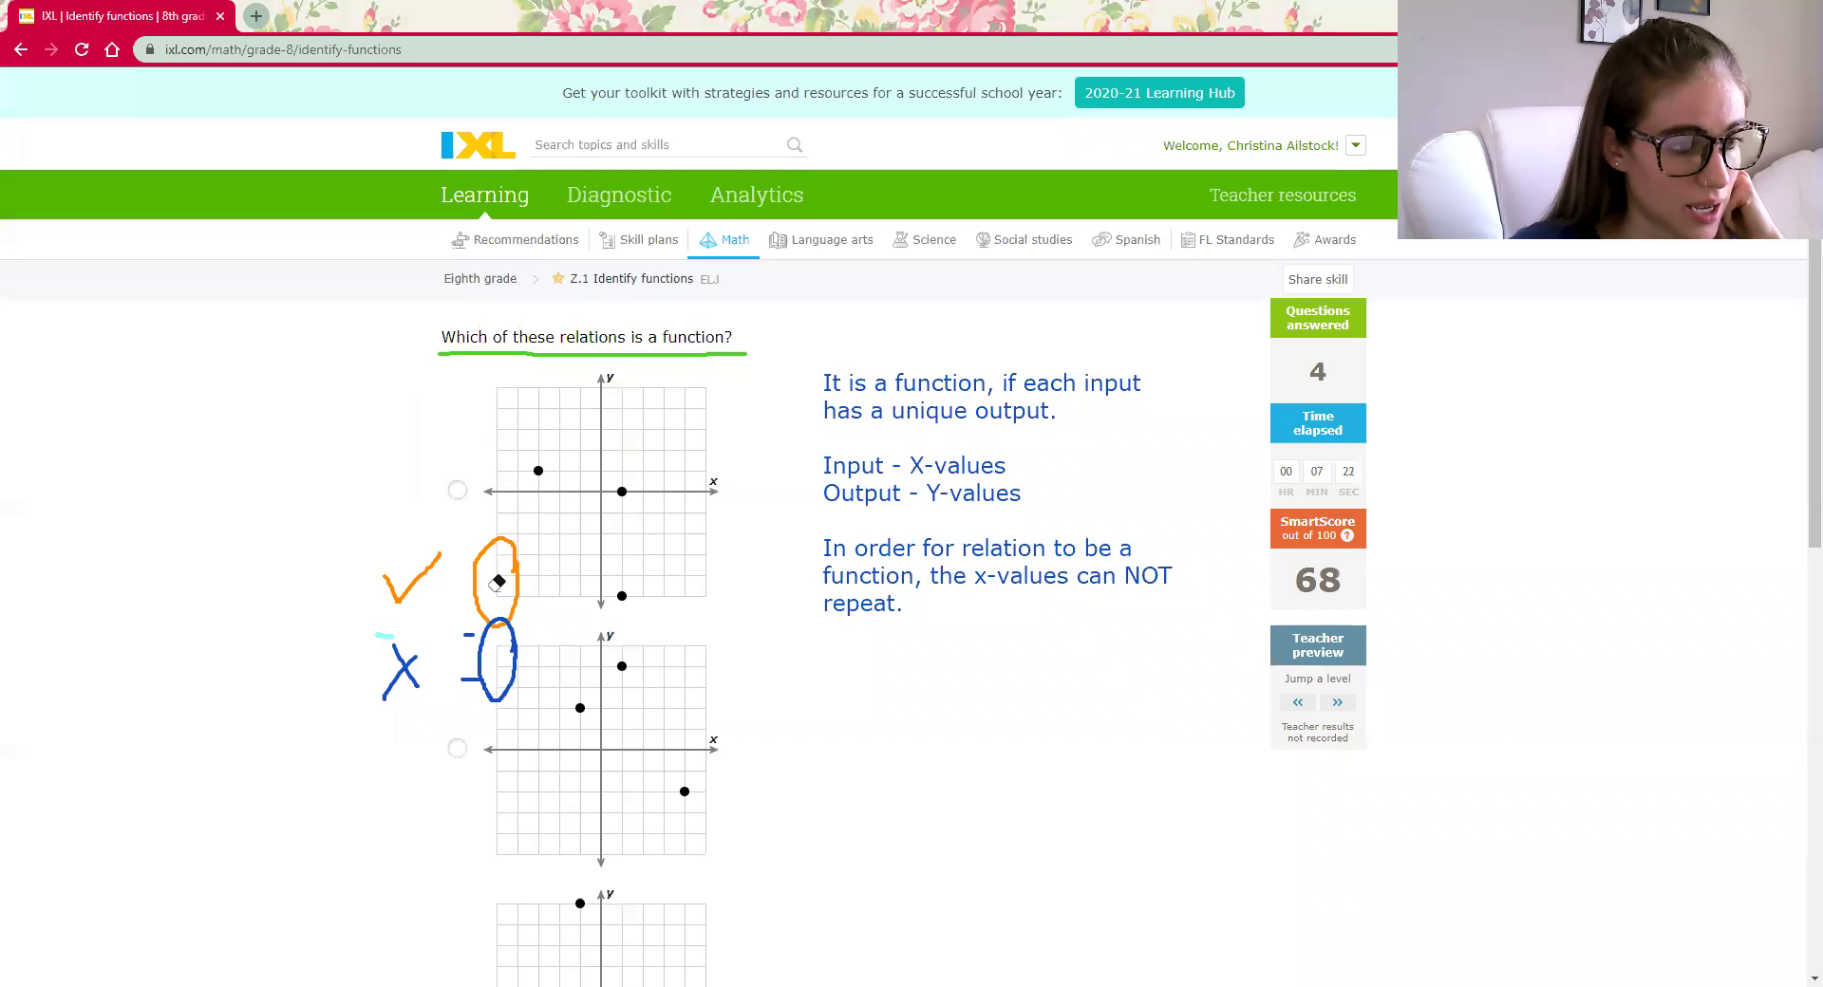
{"action": "mouse_move", "coordinate": [497, 581]}
{"action": "left_mouse_down"}
{"action": "mouse_move", "coordinate": [420, 696]}
{"action": "mouse_move", "coordinate": [493, 645]}
{"action": "mouse_move", "coordinate": [475, 690]}
{"action": "left_mouse_up"}
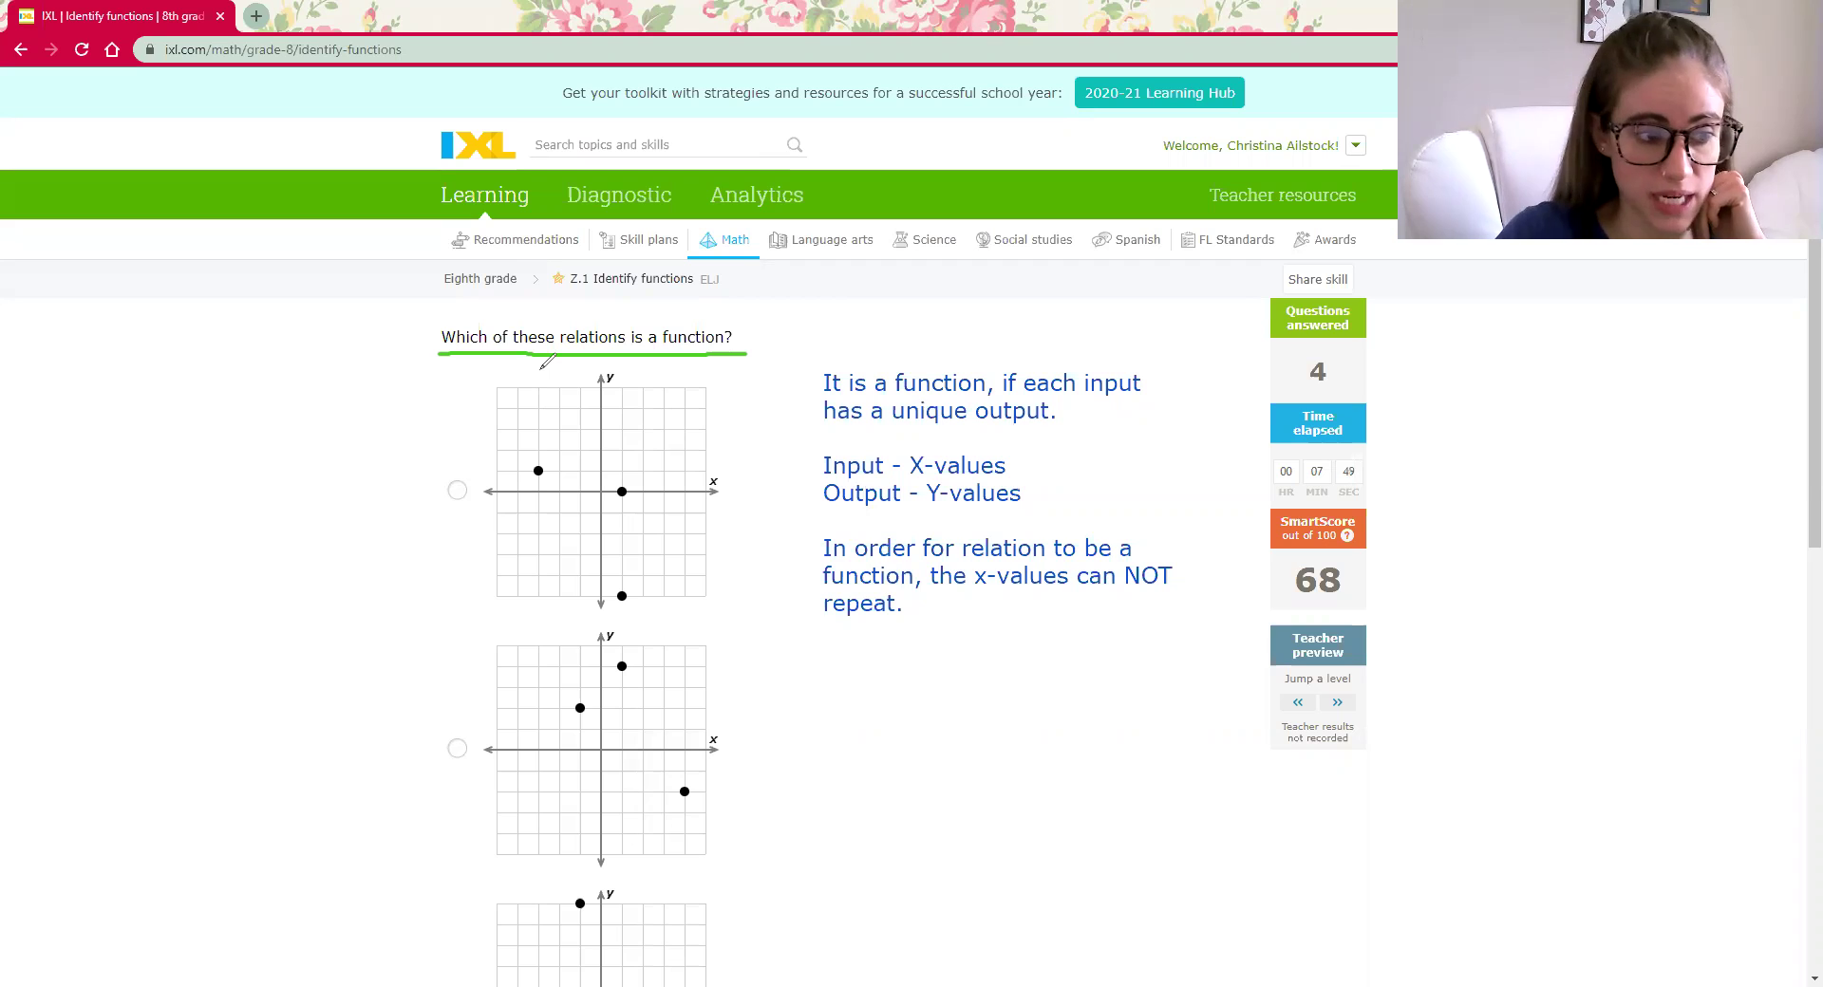
{"action": "left_click_drag", "start_coordinate": [541, 369], "coordinate": [533, 608]}
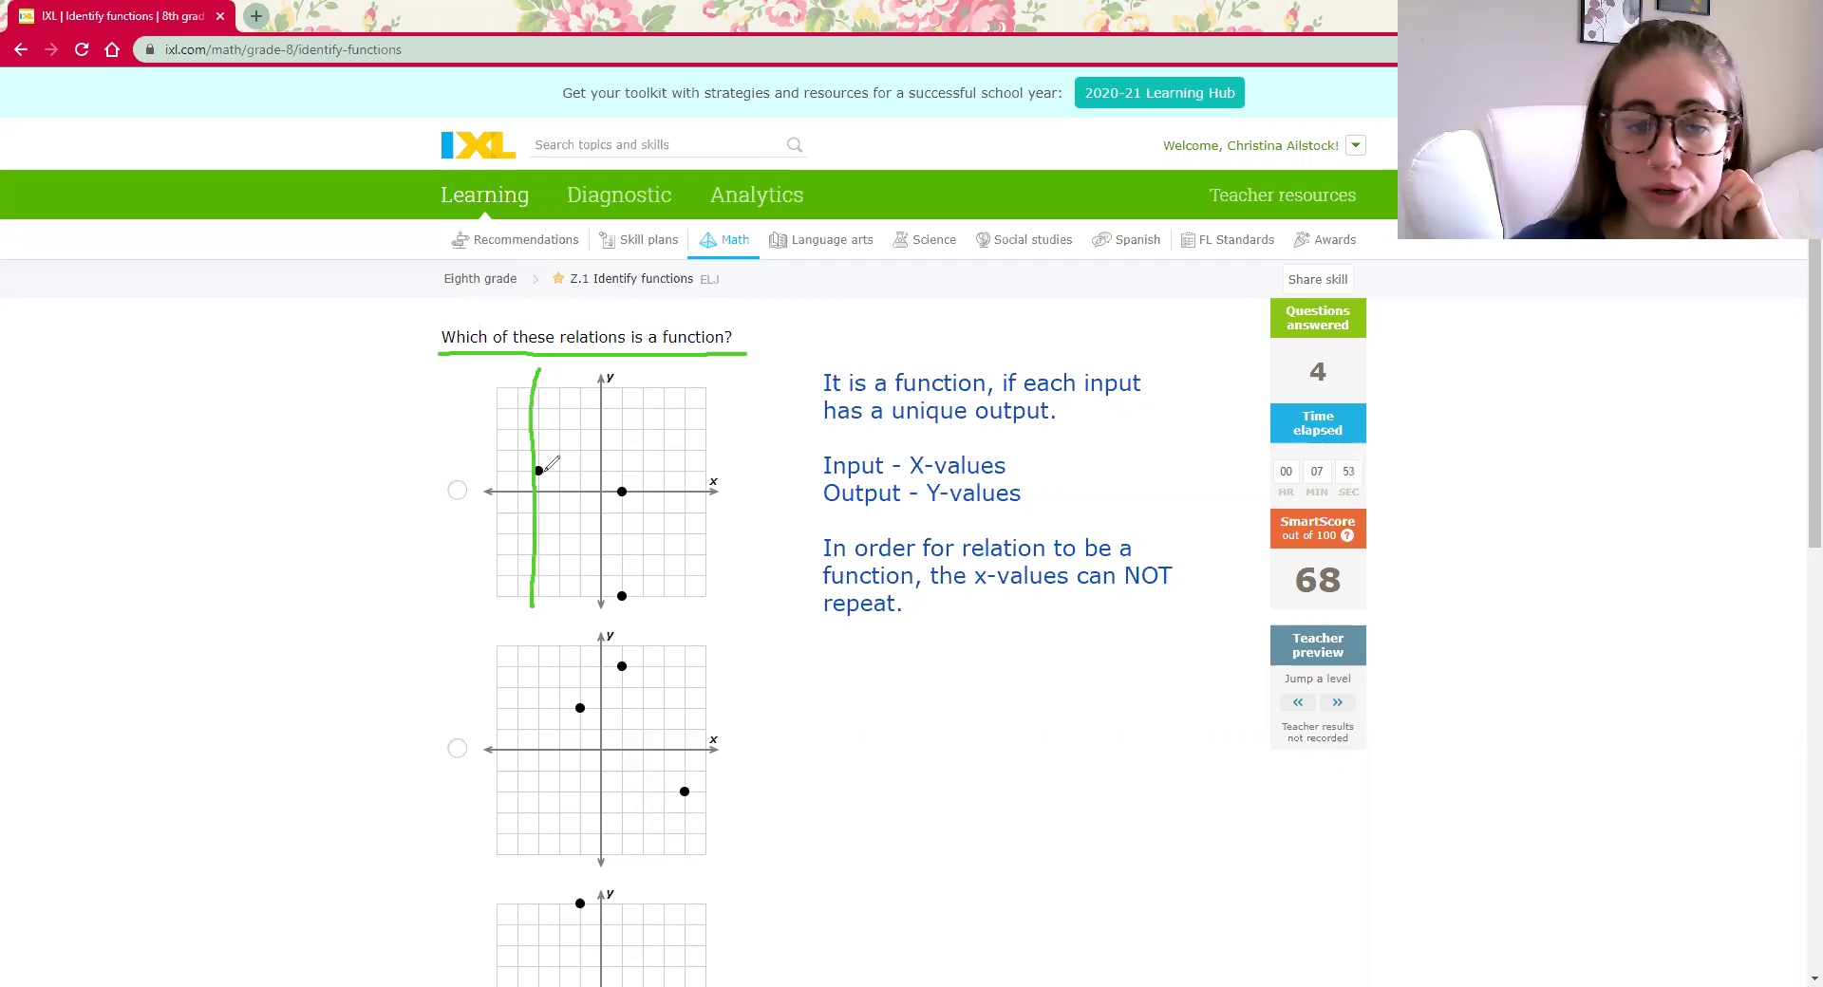
{"action": "left_click_drag", "start_coordinate": [623, 377], "coordinate": [623, 604]}
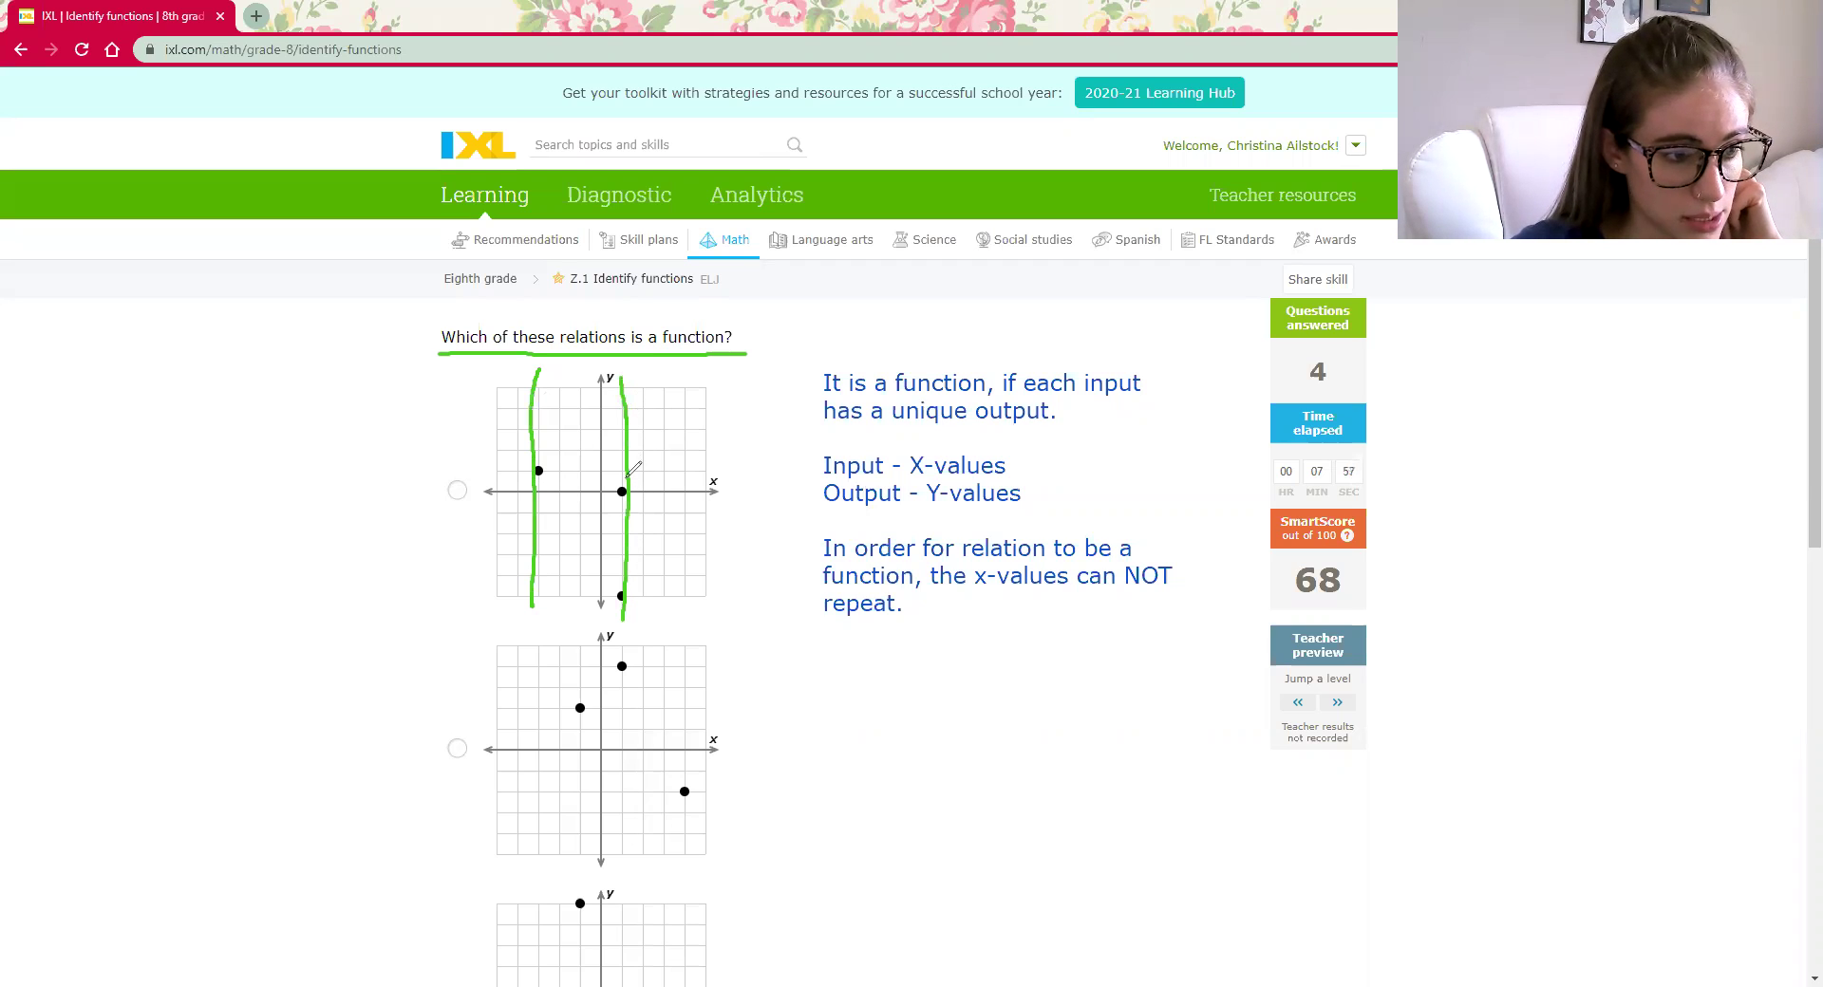
{"action": "mouse_move", "coordinate": [629, 474]}
{"action": "left_mouse_down"}
{"action": "mouse_move", "coordinate": [619, 495]}
{"action": "mouse_move", "coordinate": [627, 474]}
{"action": "left_mouse_up"}
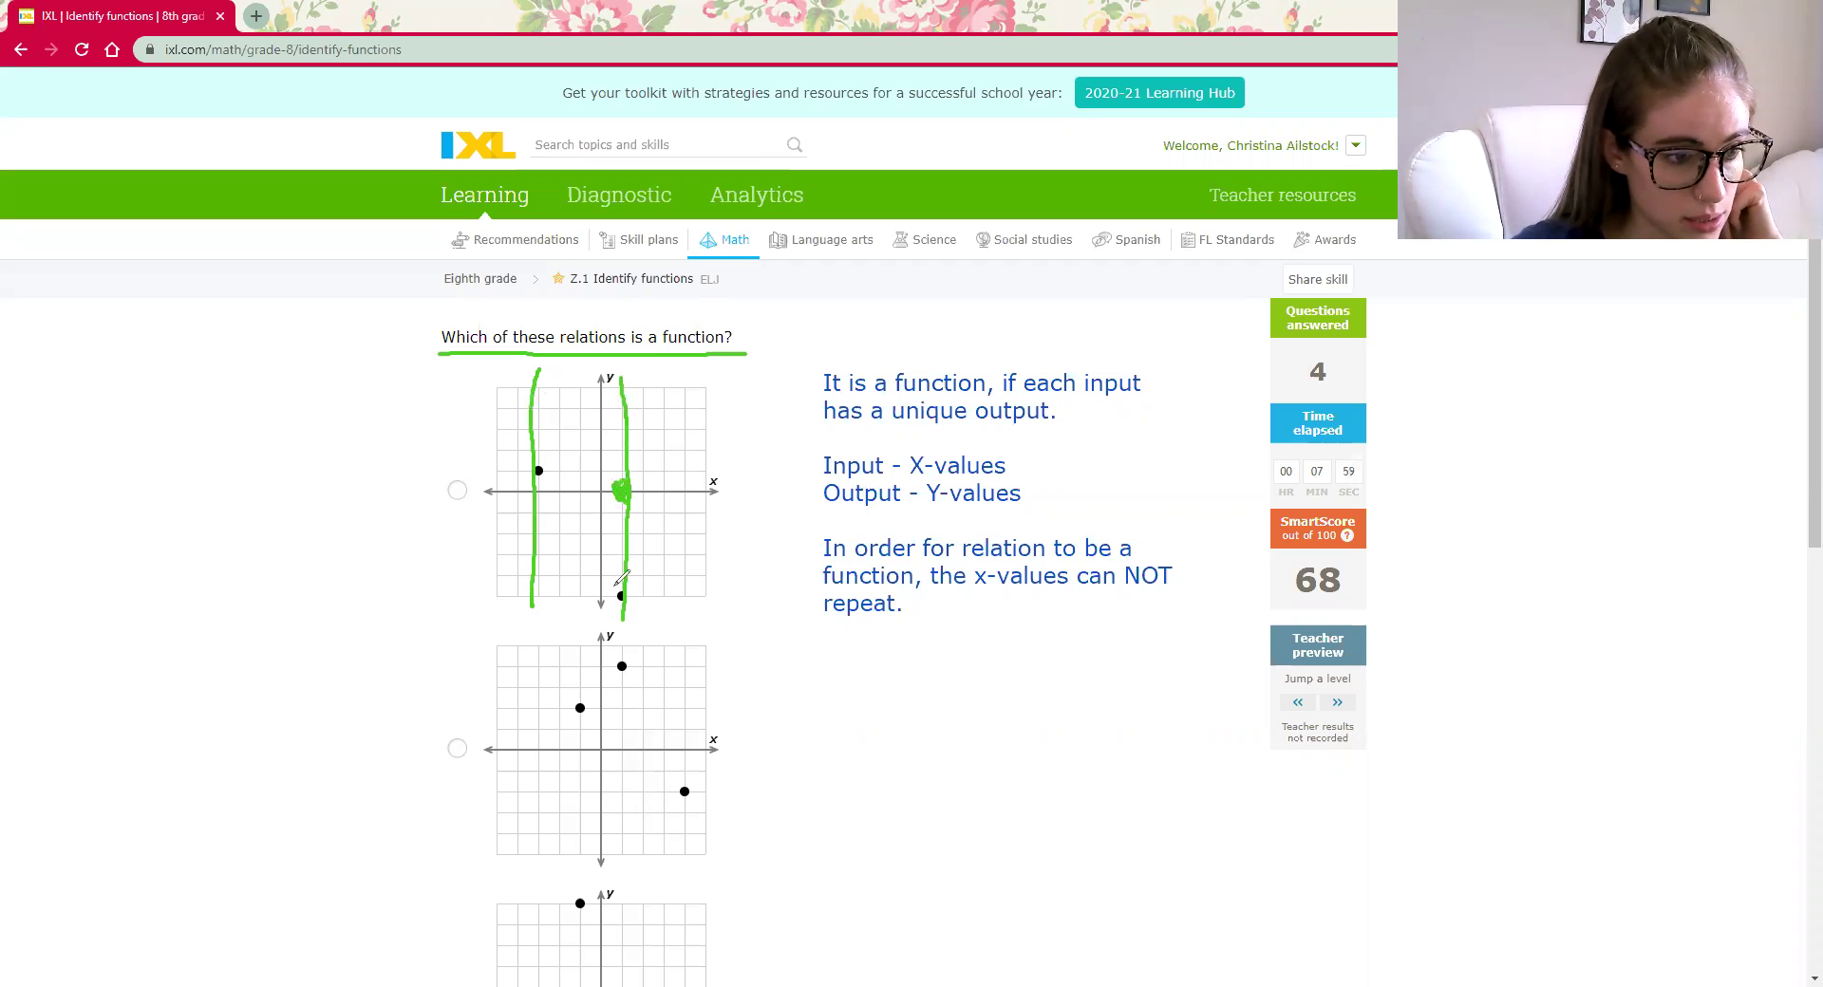
{"action": "left_click_drag", "start_coordinate": [623, 596], "coordinate": [625, 587]}
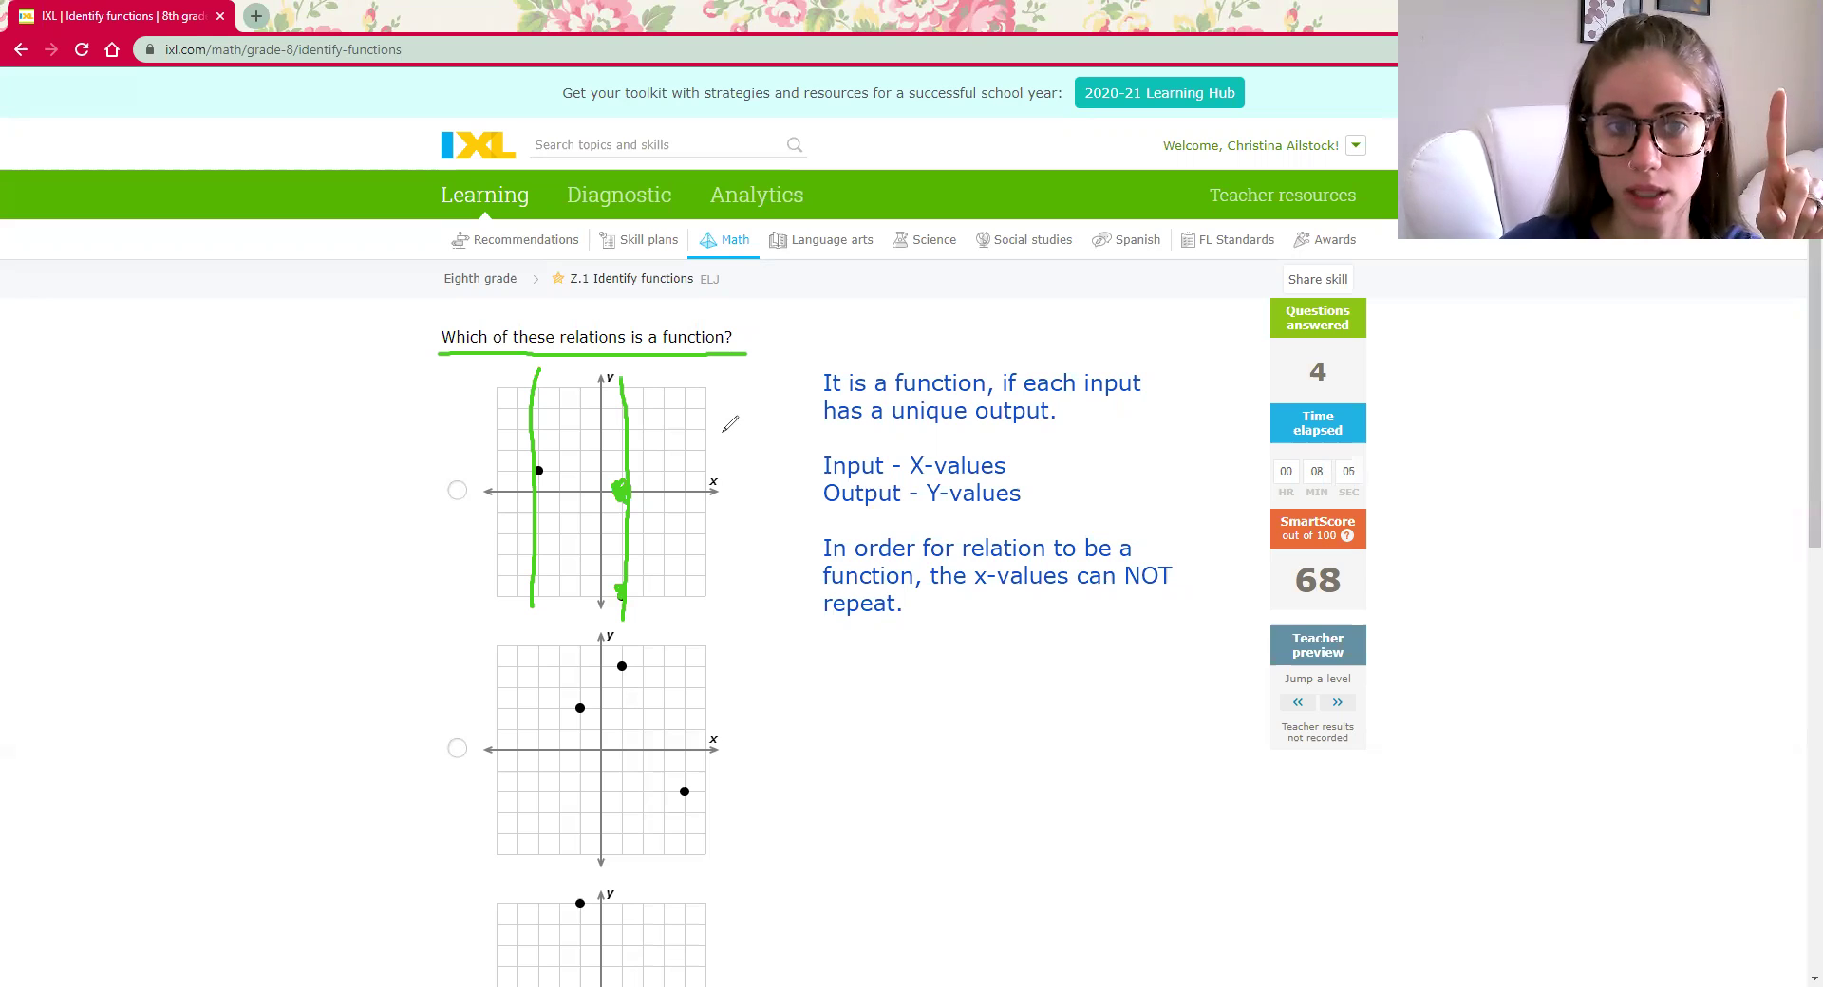
{"action": "mouse_move", "coordinate": [385, 462]}
{"action": "left_mouse_down"}
{"action": "mouse_move", "coordinate": [412, 505]}
{"action": "mouse_move", "coordinate": [384, 508]}
{"action": "left_mouse_up"}
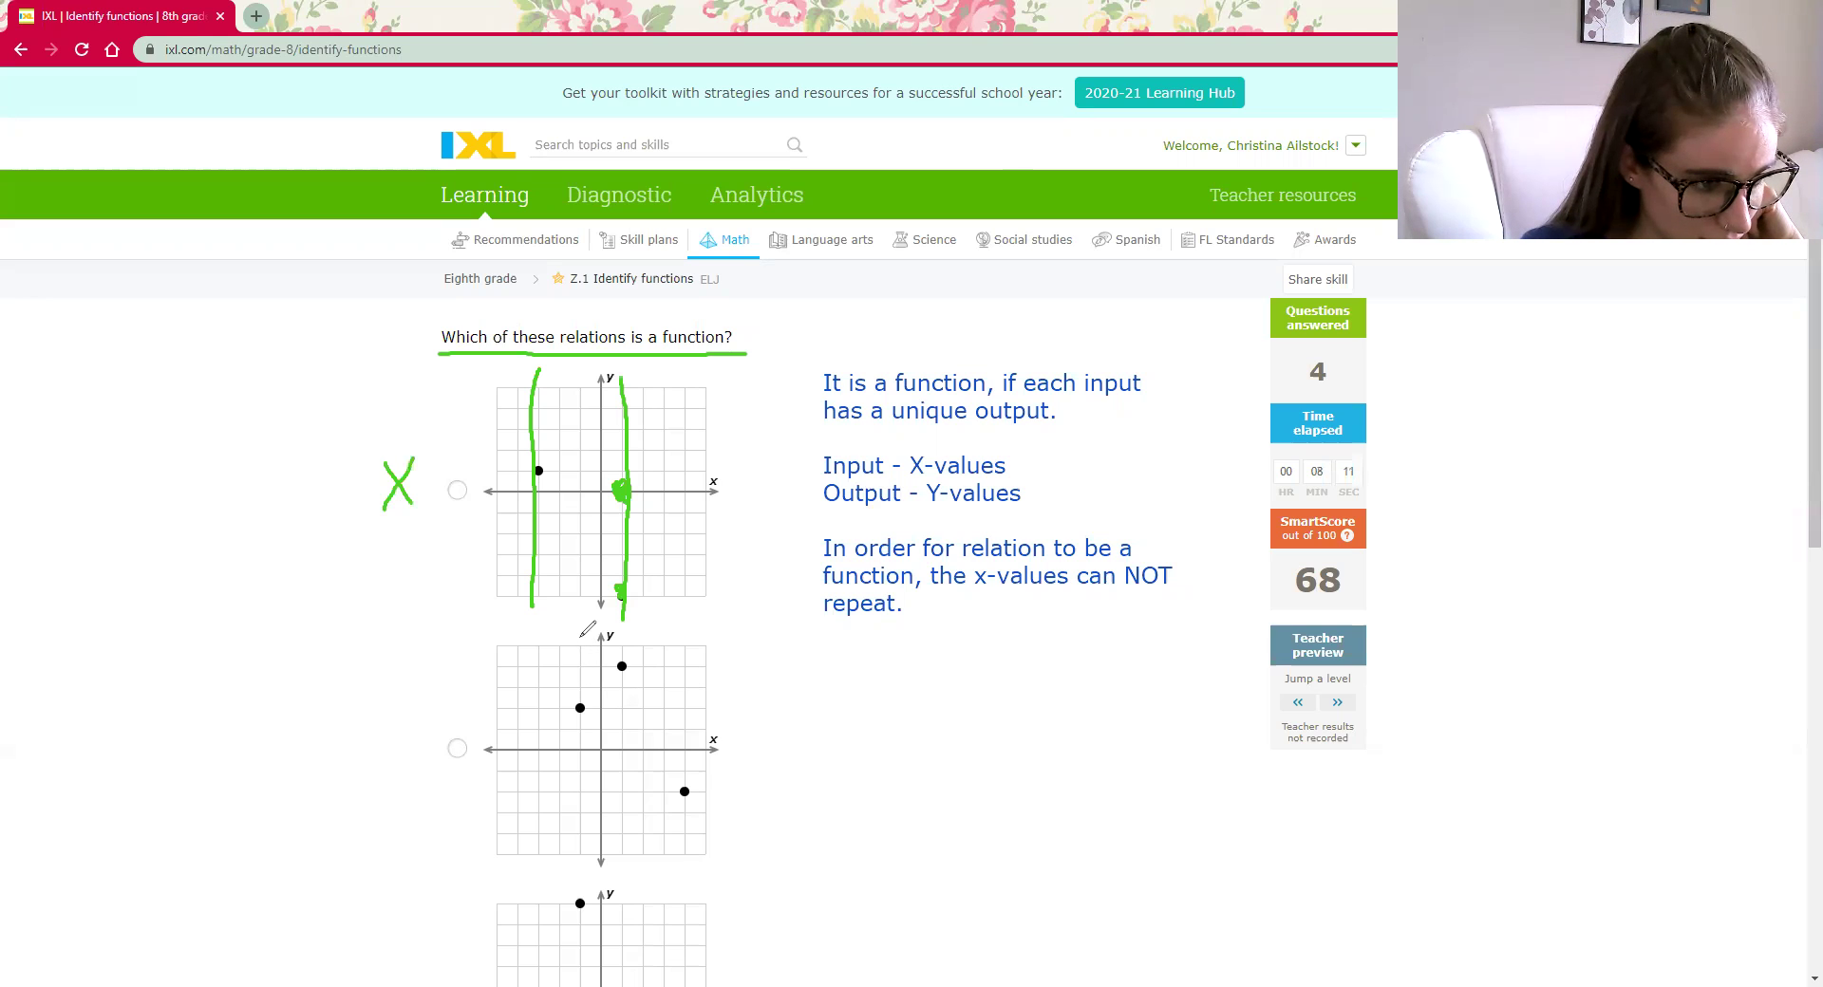
{"action": "left_click_drag", "start_coordinate": [581, 651], "coordinate": [583, 788]}
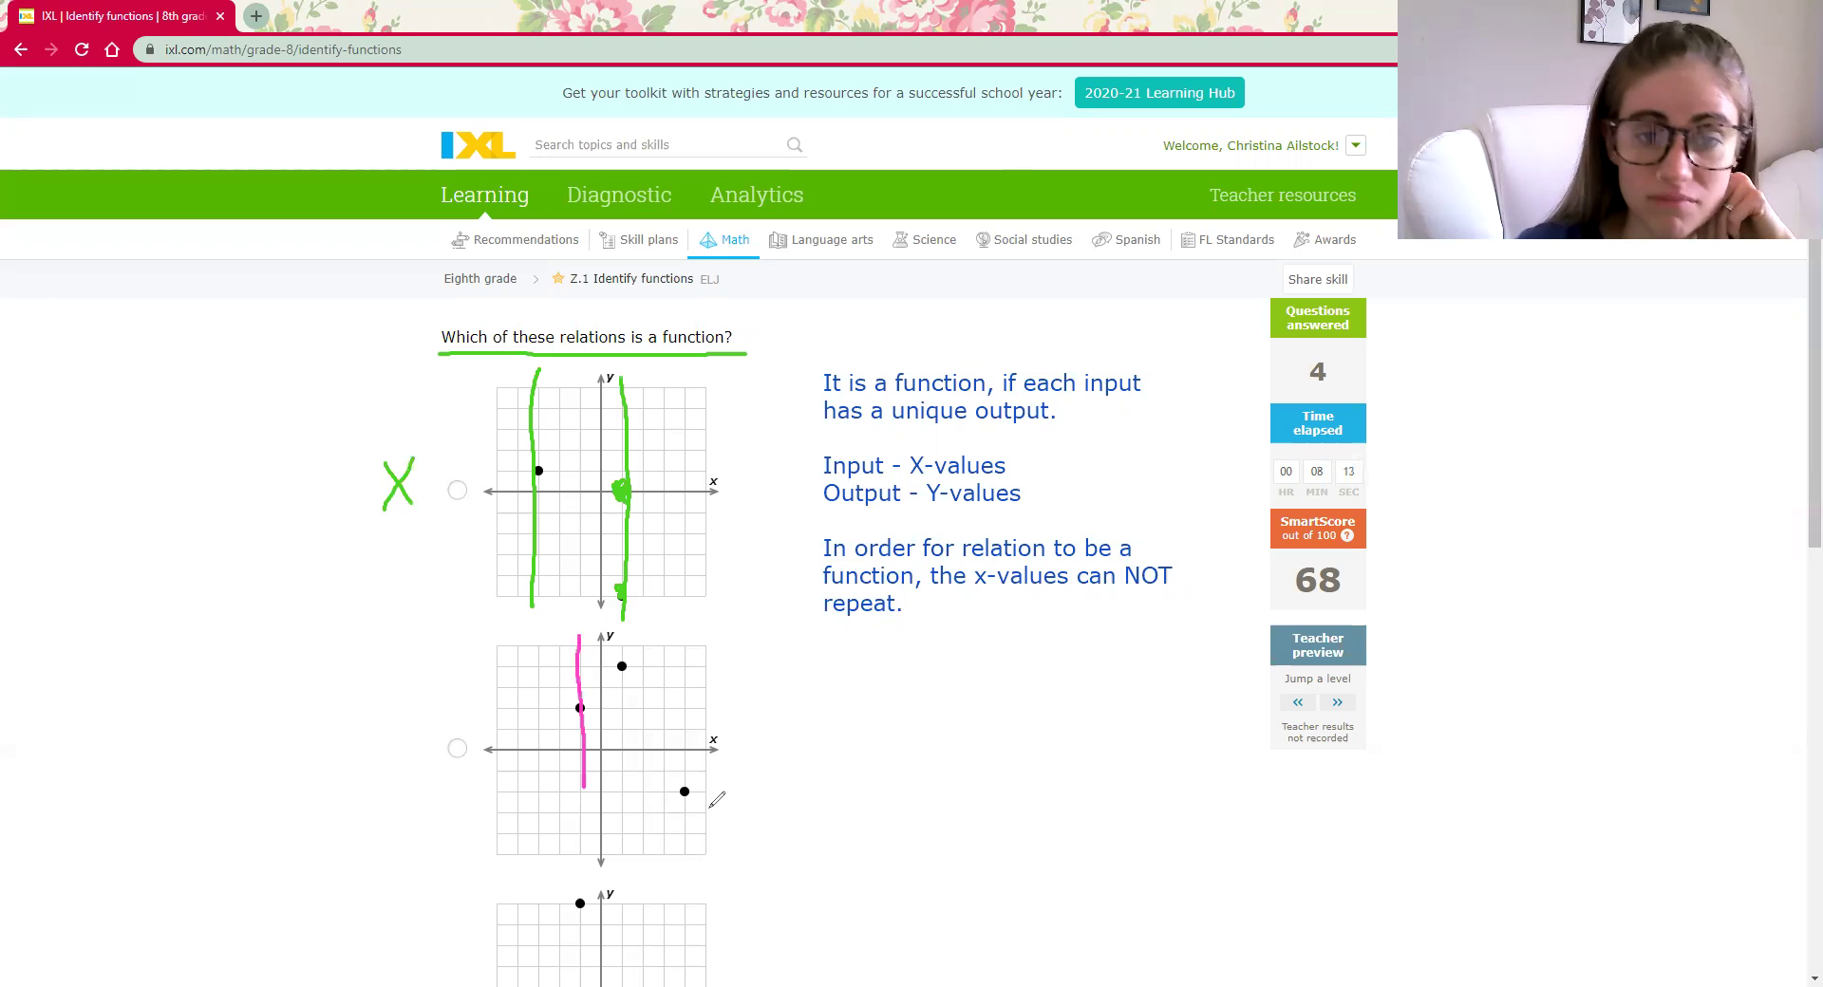
{"action": "left_click_drag", "start_coordinate": [621, 628], "coordinate": [634, 867]}
{"action": "left_click_drag", "start_coordinate": [686, 619], "coordinate": [692, 865]}
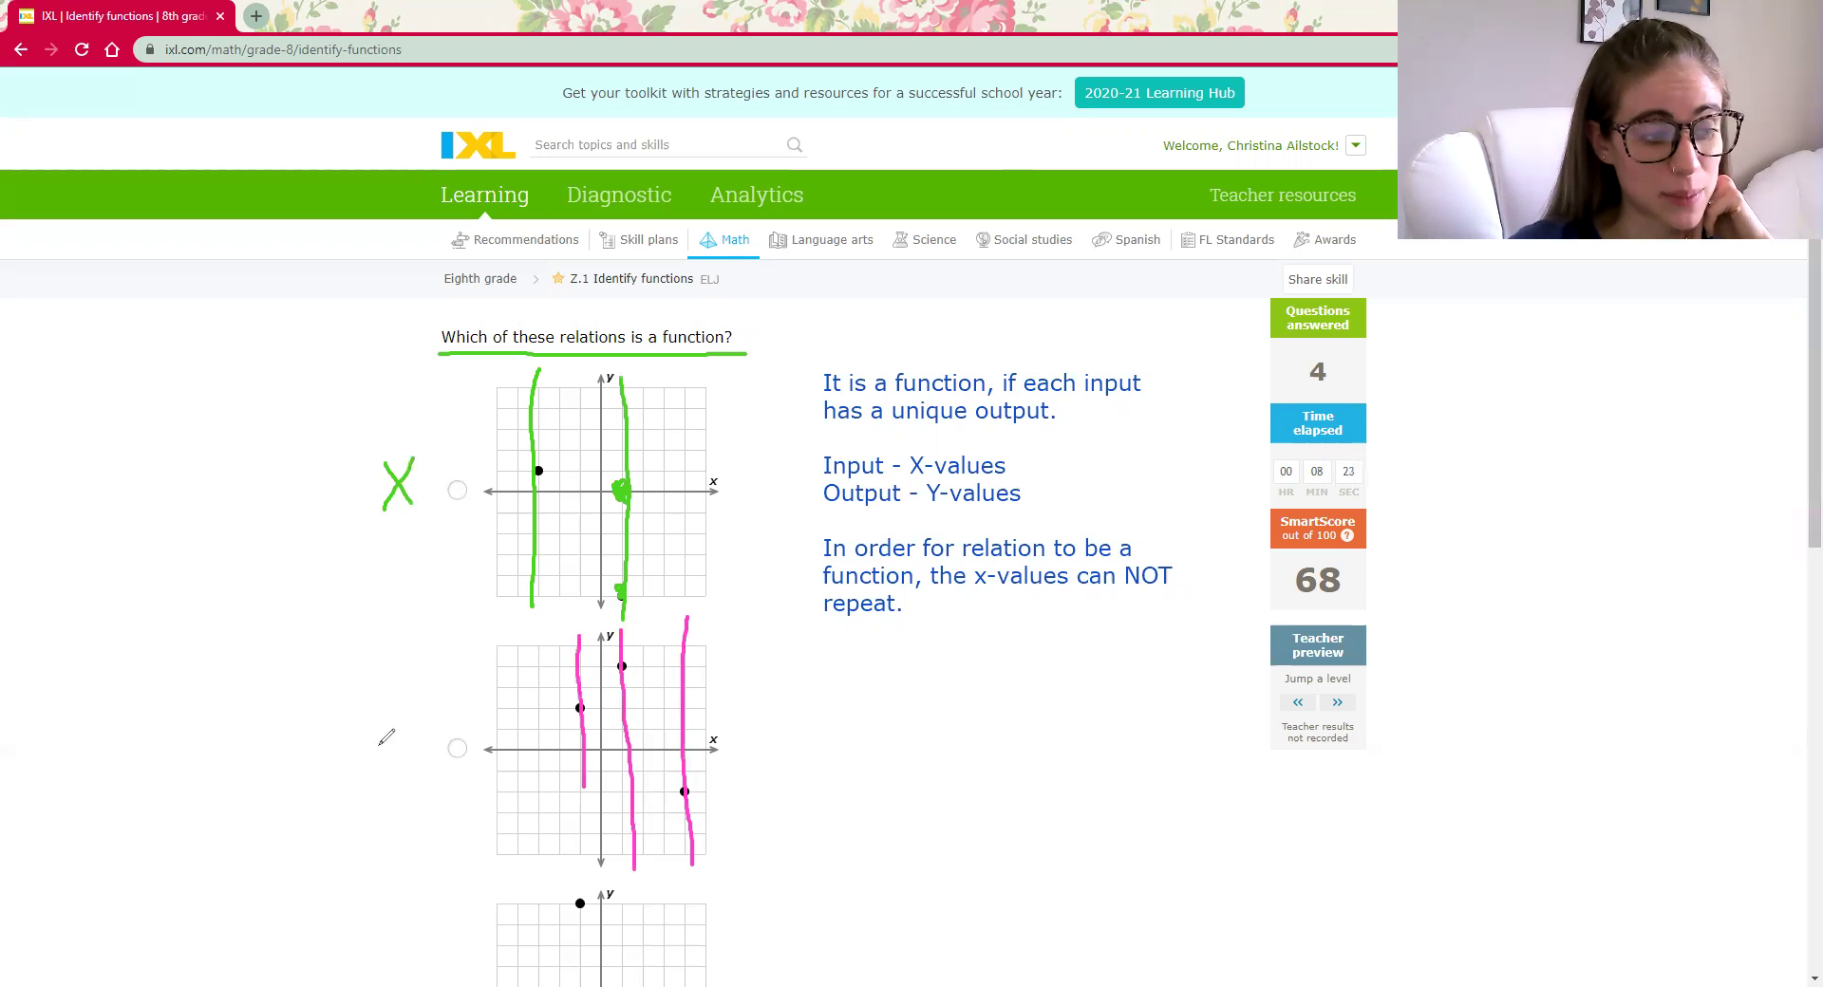
{"action": "left_click_drag", "start_coordinate": [379, 744], "coordinate": [430, 689]}
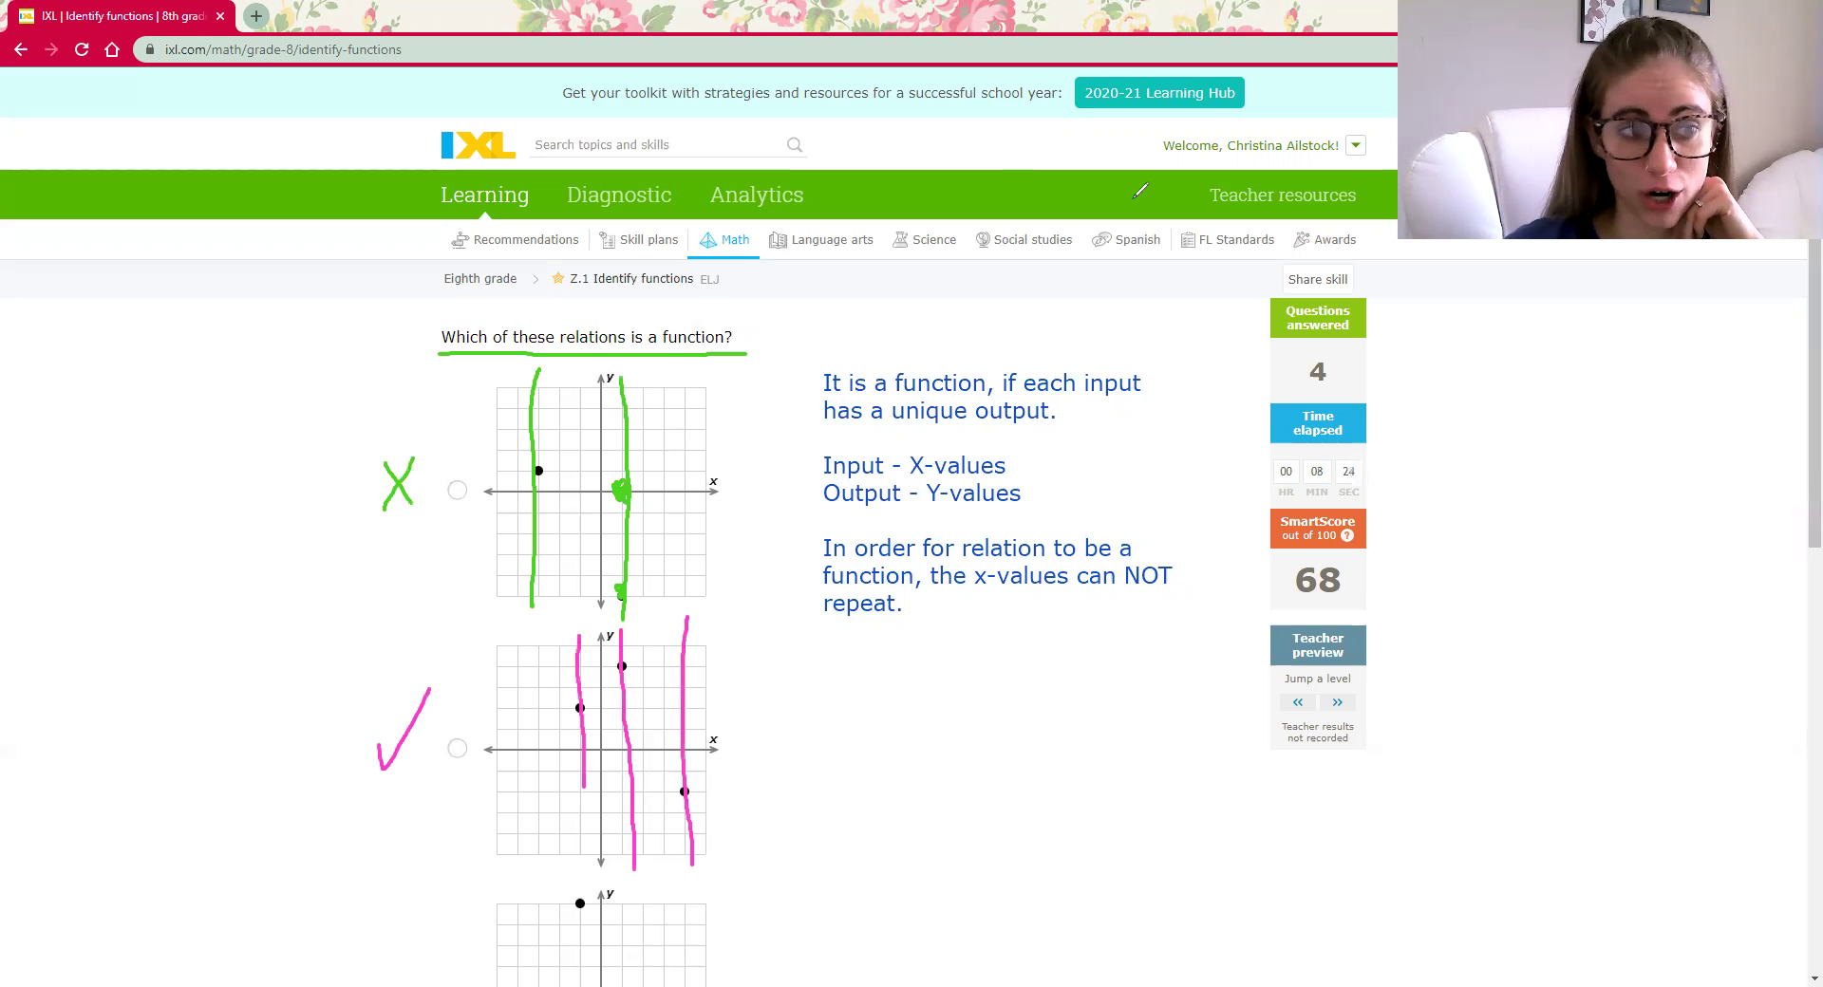
{"action": "mouse_move", "coordinate": [624, 488]}
{"action": "left_mouse_down"}
{"action": "mouse_move", "coordinate": [725, 744]}
{"action": "mouse_move", "coordinate": [623, 575]}
{"action": "mouse_move", "coordinate": [521, 488]}
{"action": "mouse_move", "coordinate": [415, 521]}
{"action": "mouse_move", "coordinate": [435, 737]}
{"action": "left_mouse_up"}
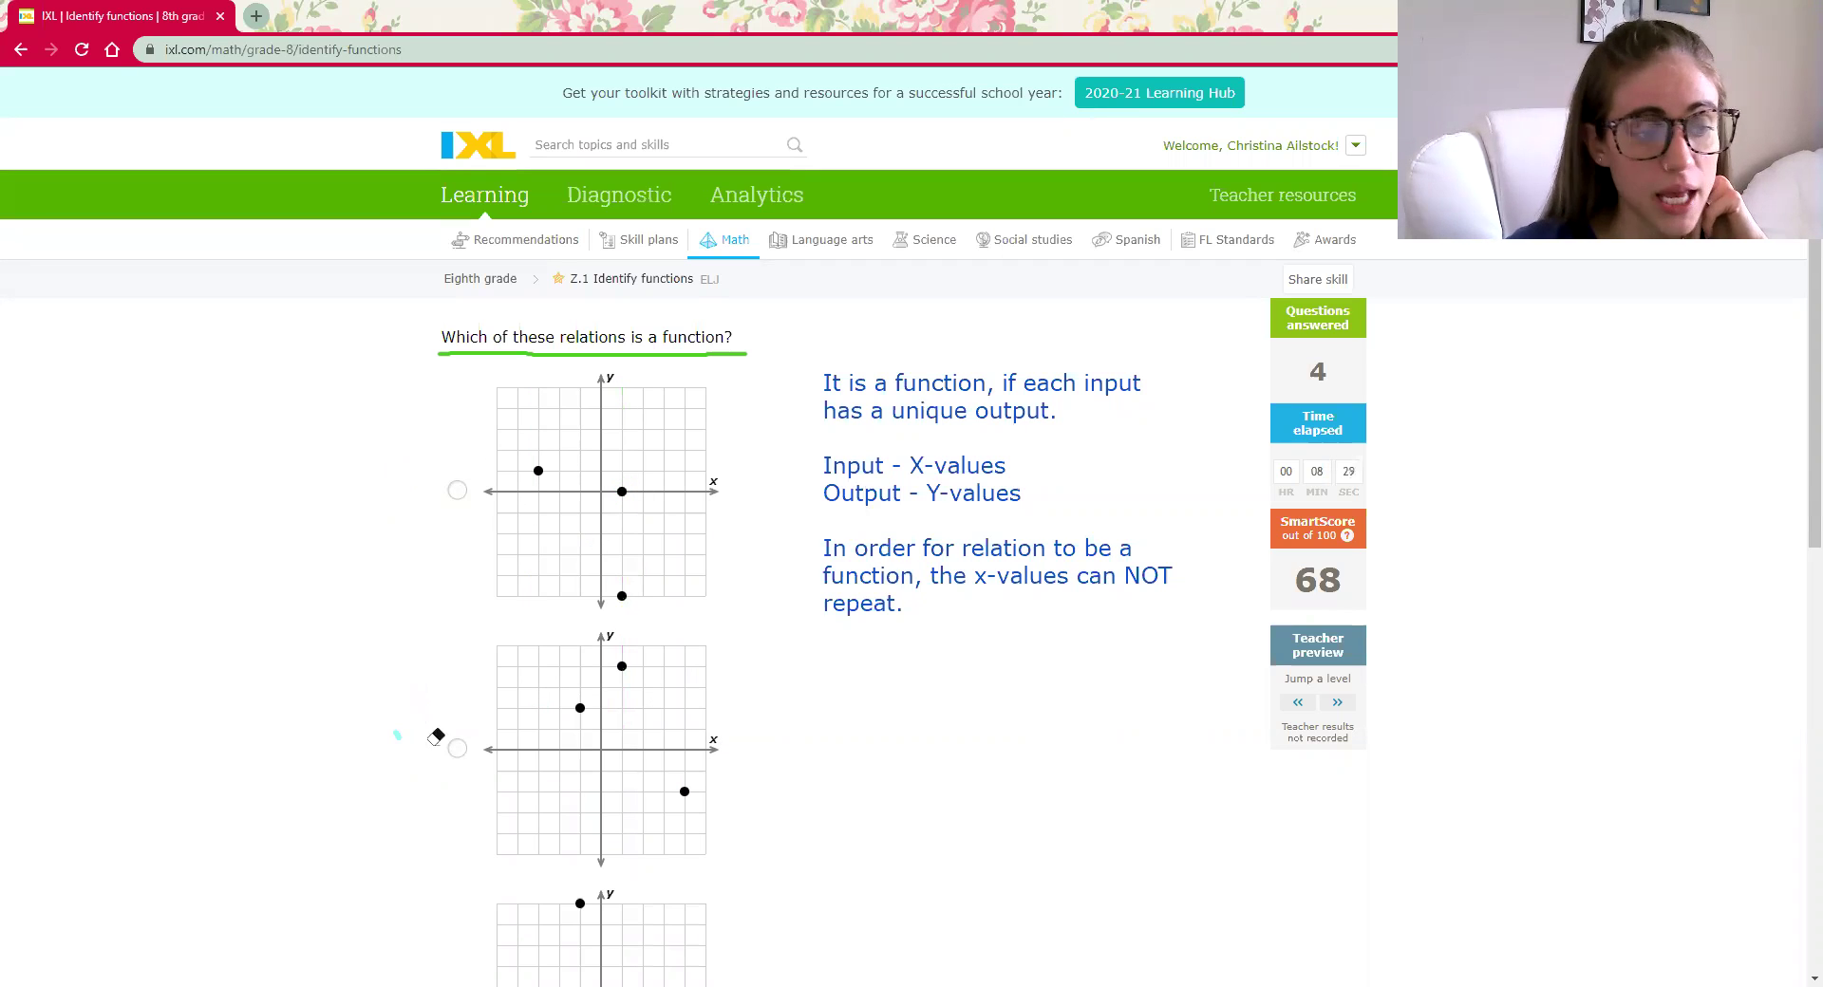
Erase the stray underline, then mark graph 3's shared x-value points and cross it out.
{"action": "scroll", "coordinate": [660, 575], "scroll_direction": "down", "scroll_amount": 7}
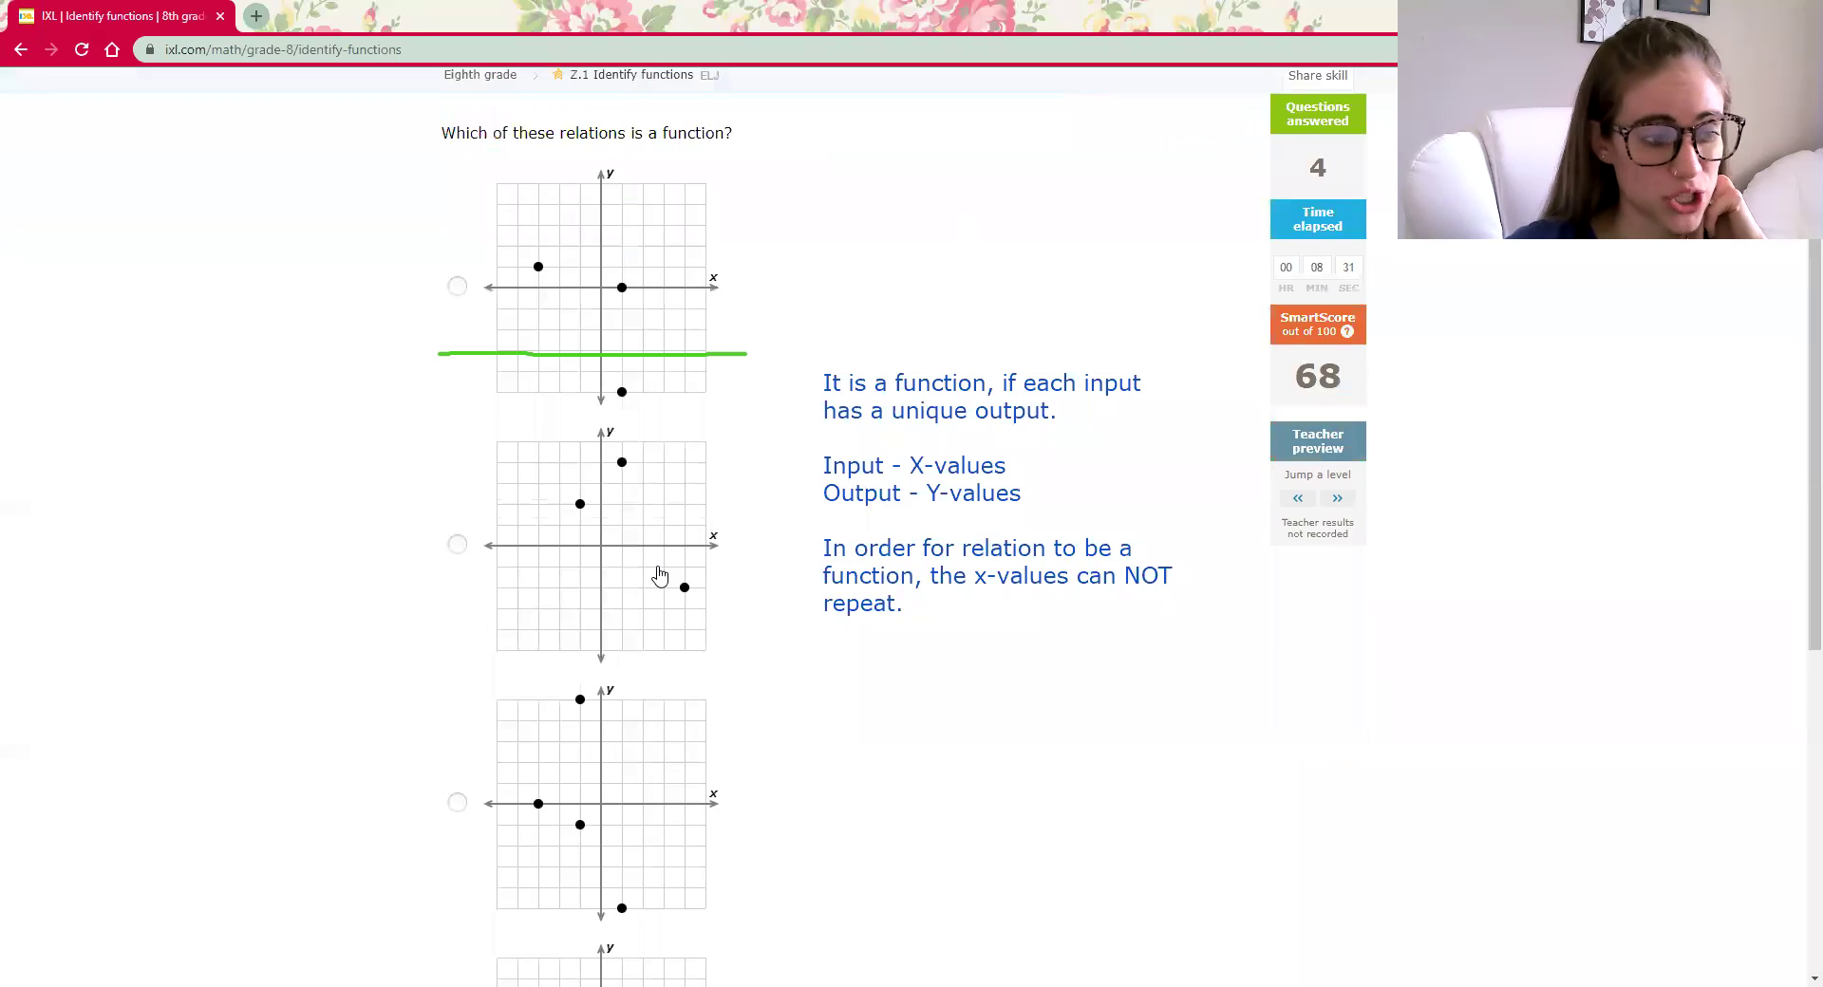
{"action": "scroll", "coordinate": [660, 575], "scroll_direction": "down", "scroll_amount": 2}
{"action": "scroll", "coordinate": [665, 561], "scroll_direction": "up", "scroll_amount": 2}
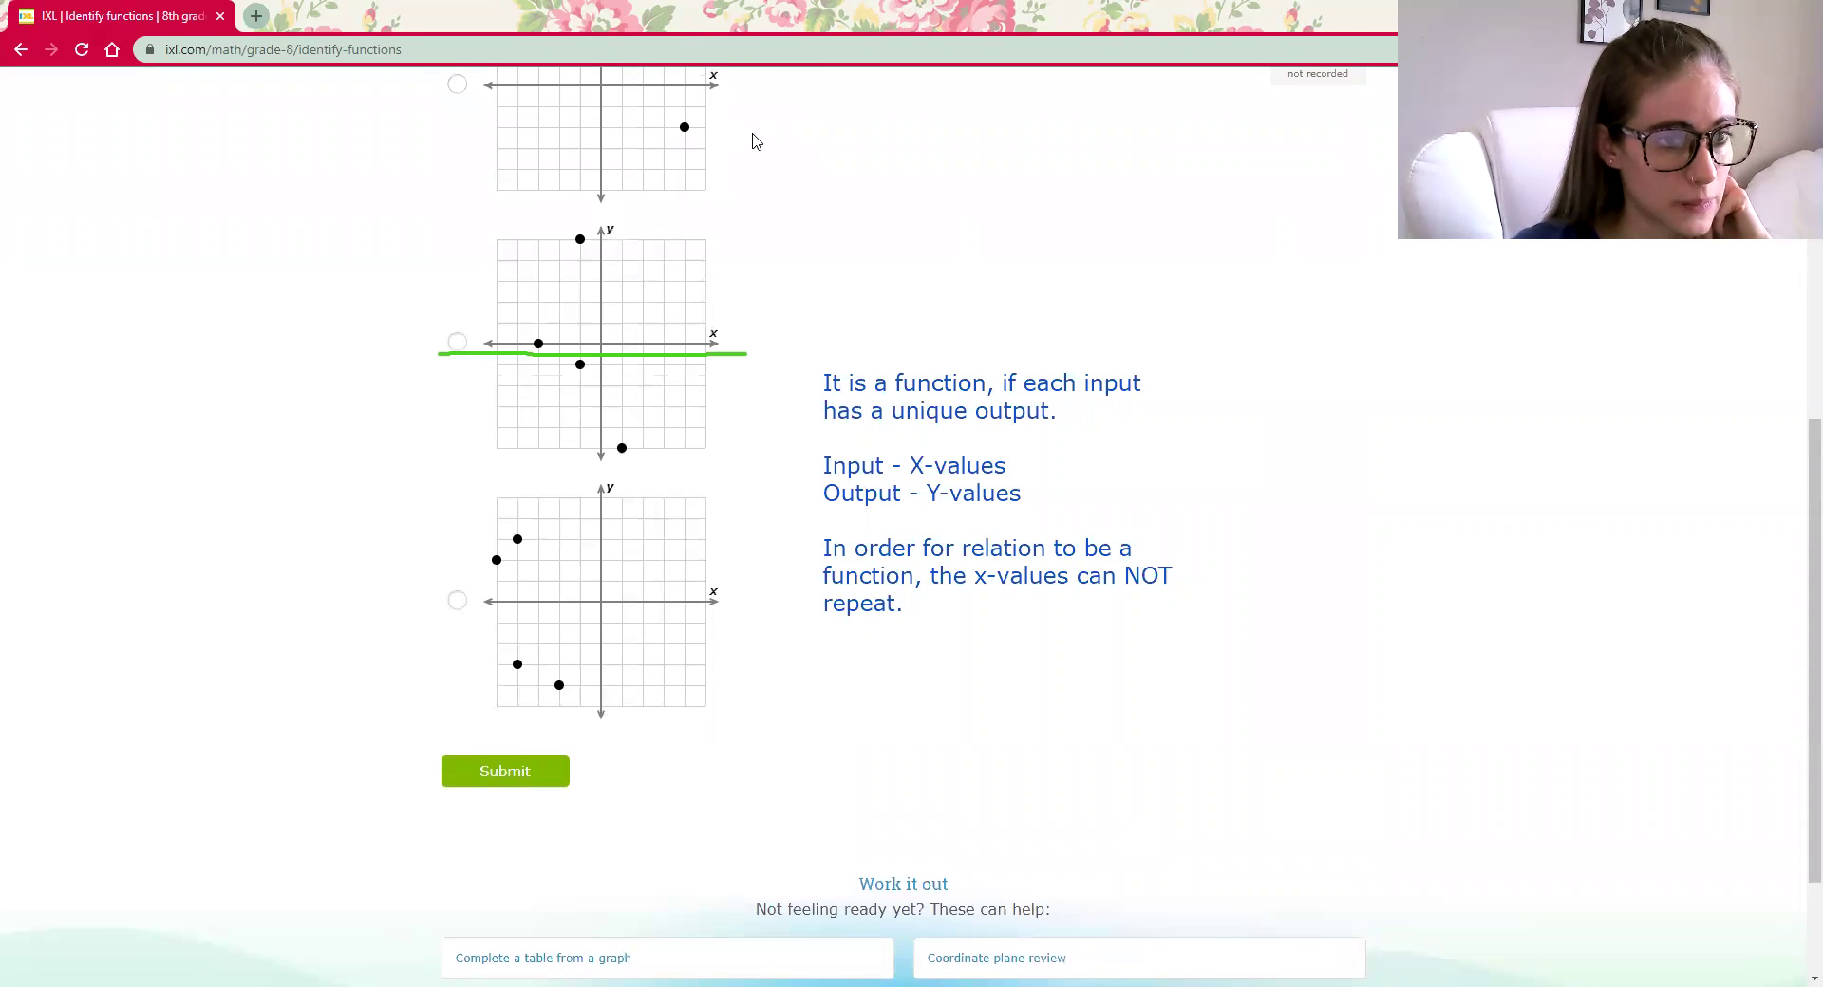
{"action": "key", "text": "e"}
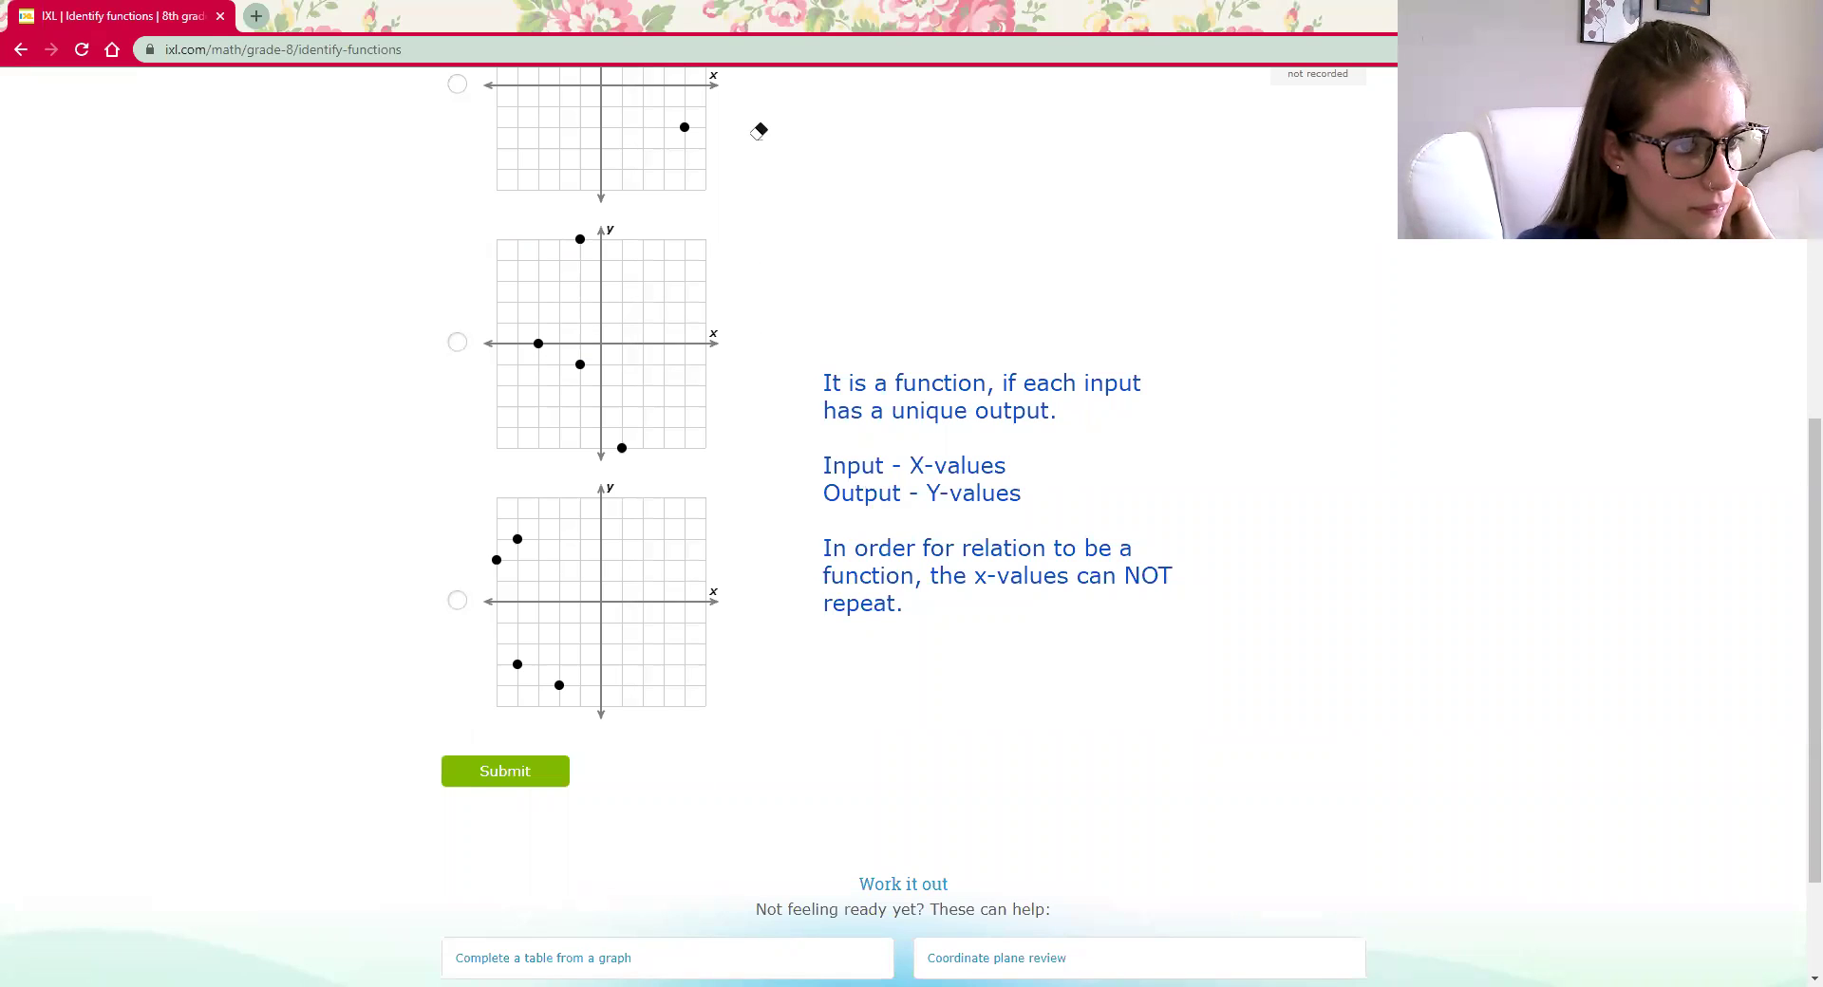
{"action": "key", "text": "p"}
{"action": "left_click_drag", "start_coordinate": [537, 226], "coordinate": [545, 412]}
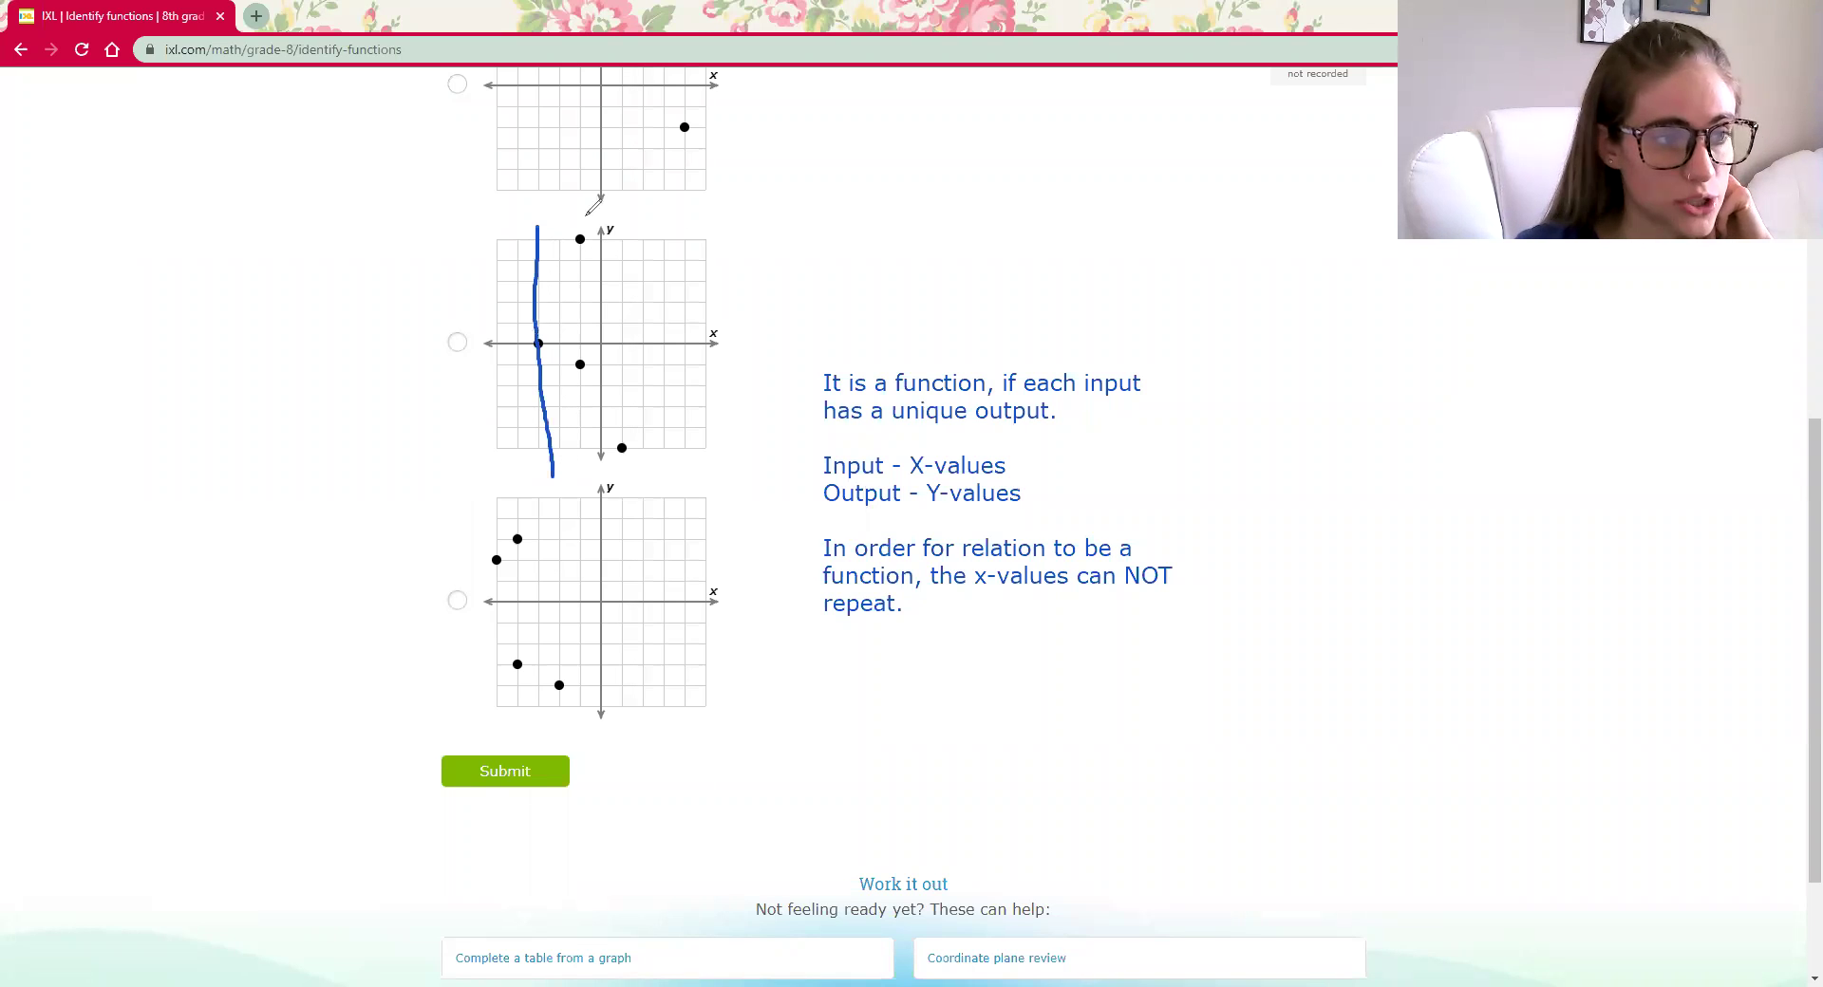
{"action": "left_click_drag", "start_coordinate": [581, 198], "coordinate": [581, 465]}
{"action": "mouse_move", "coordinate": [586, 342]}
{"action": "left_mouse_down"}
{"action": "mouse_move", "coordinate": [581, 386]}
{"action": "mouse_move", "coordinate": [598, 341]}
{"action": "left_mouse_up"}
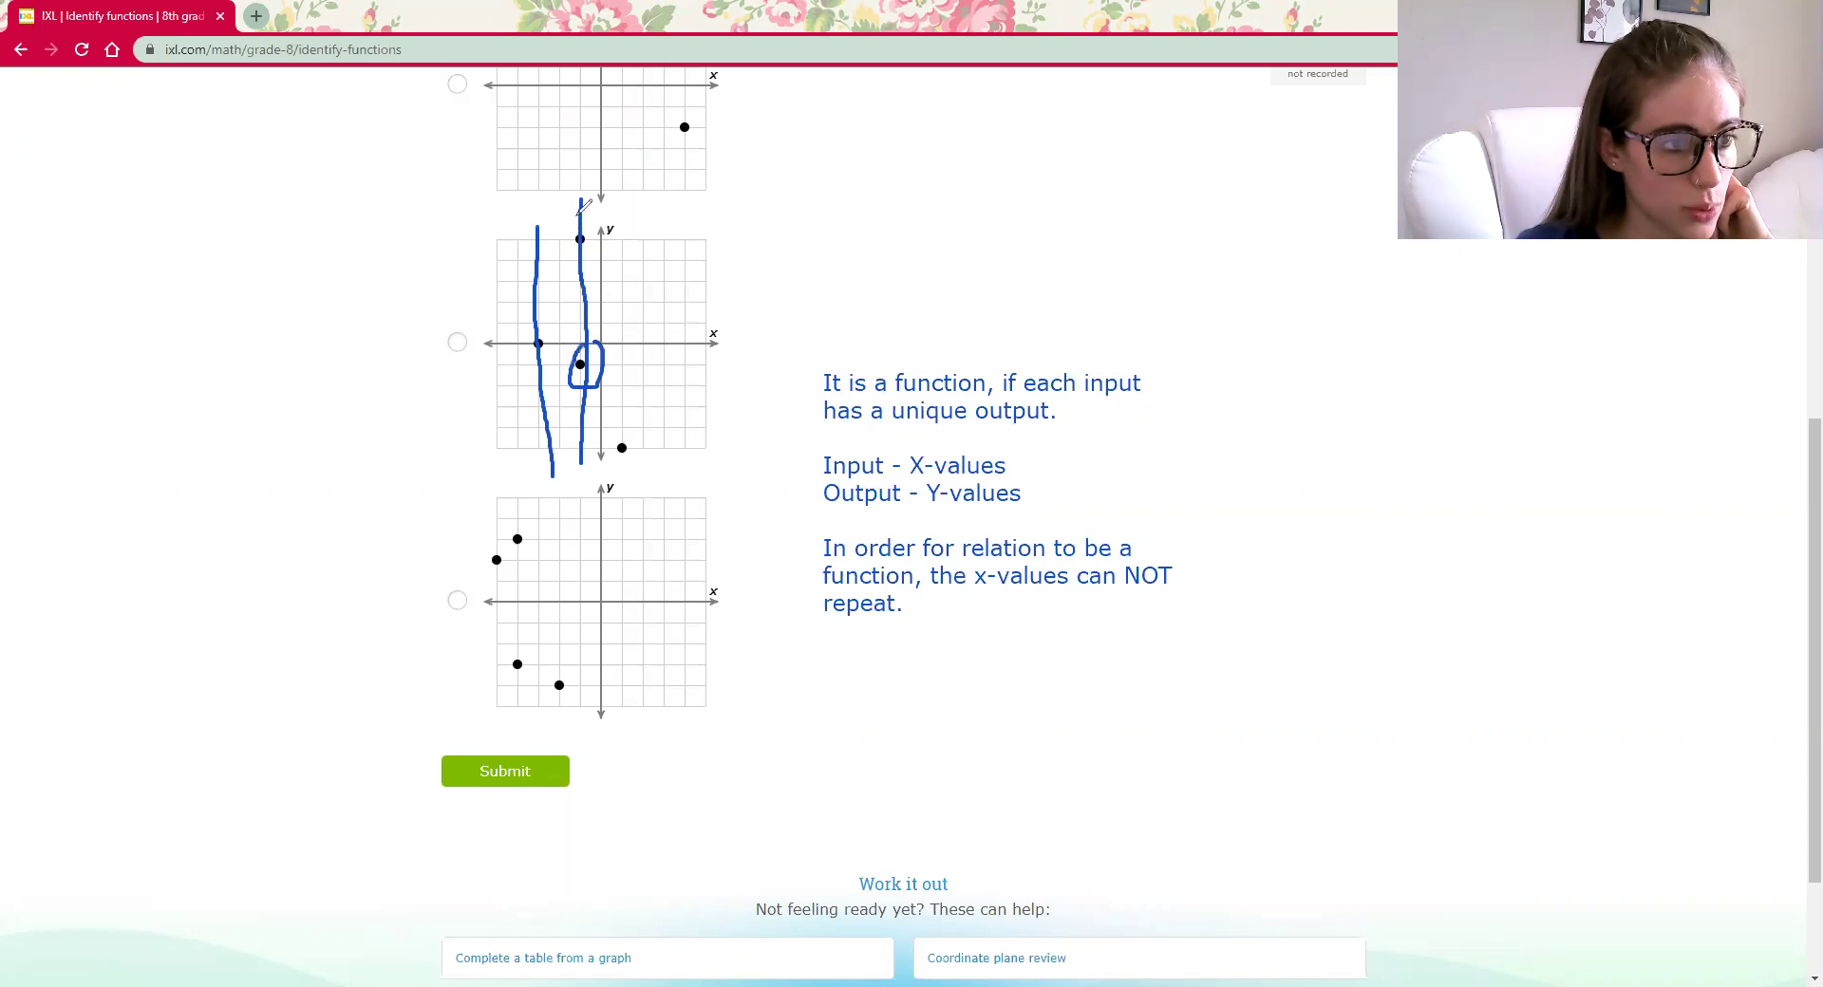
{"action": "mouse_move", "coordinate": [579, 224]}
{"action": "left_mouse_down"}
{"action": "mouse_move", "coordinate": [598, 237]}
{"action": "mouse_move", "coordinate": [569, 257]}
{"action": "mouse_move", "coordinate": [598, 228]}
{"action": "left_mouse_up"}
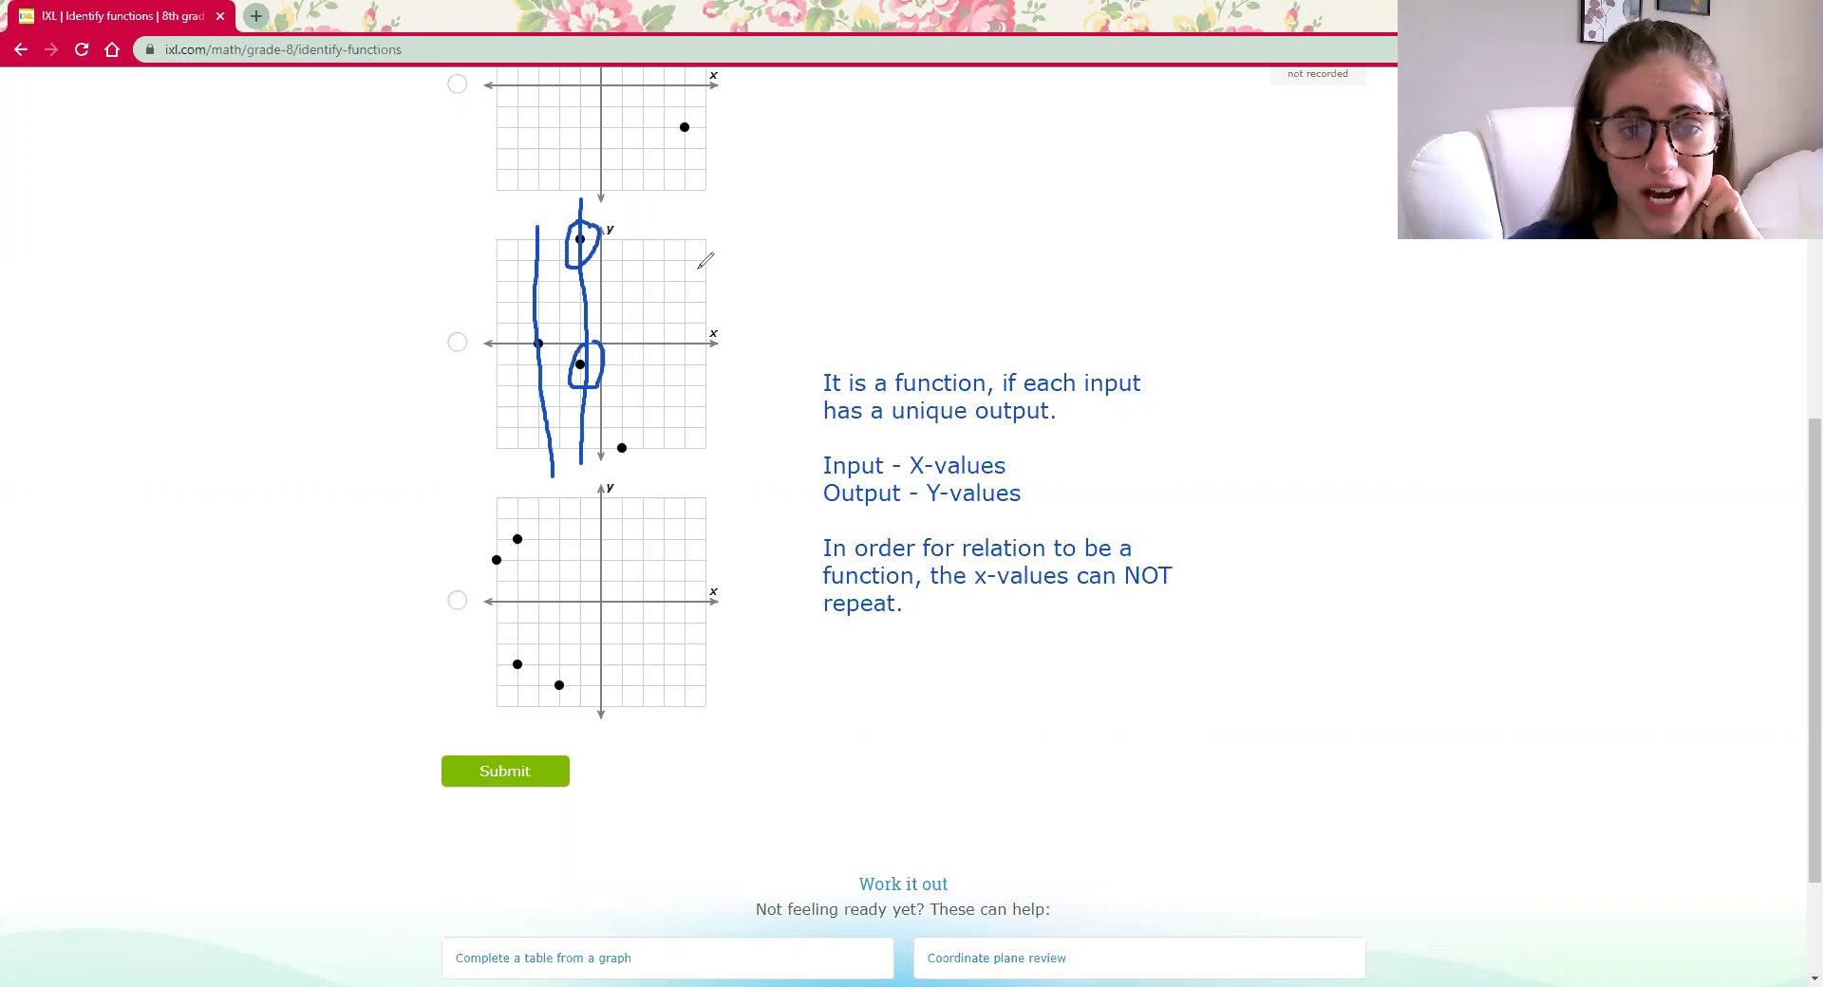
{"action": "left_click_drag", "start_coordinate": [335, 310], "coordinate": [384, 386]}
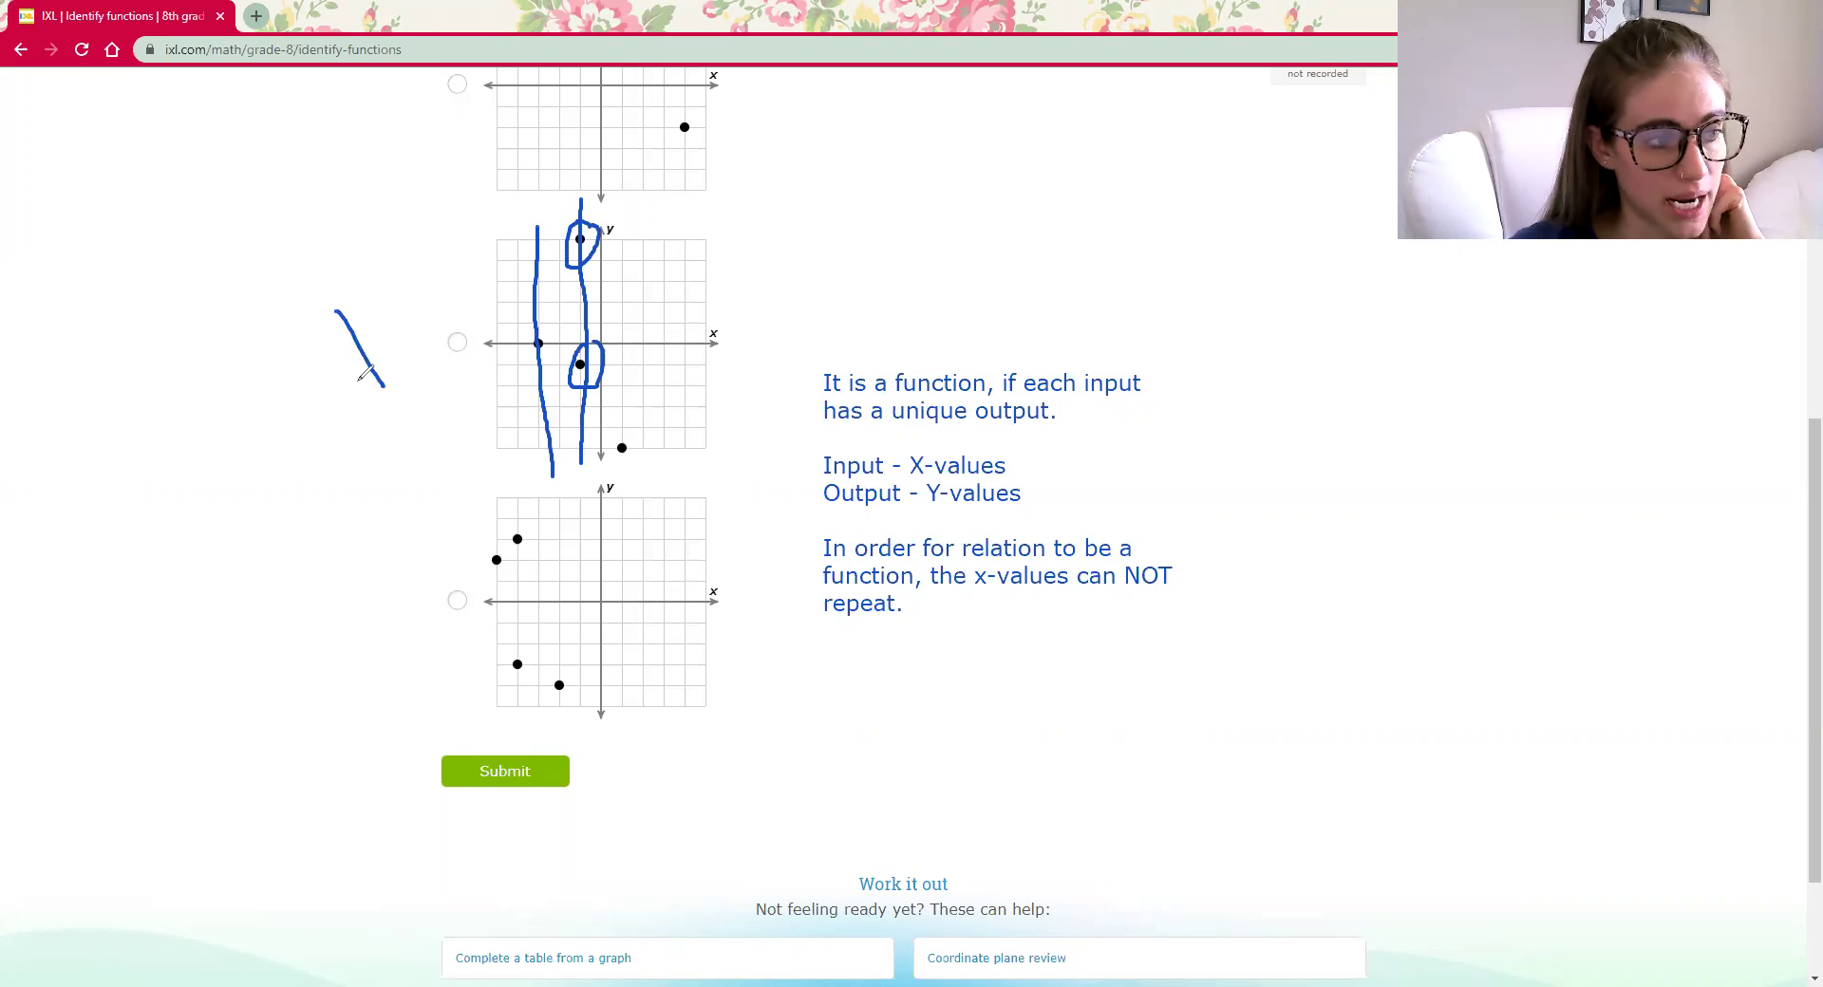
{"action": "left_click_drag", "start_coordinate": [384, 295], "coordinate": [357, 381]}
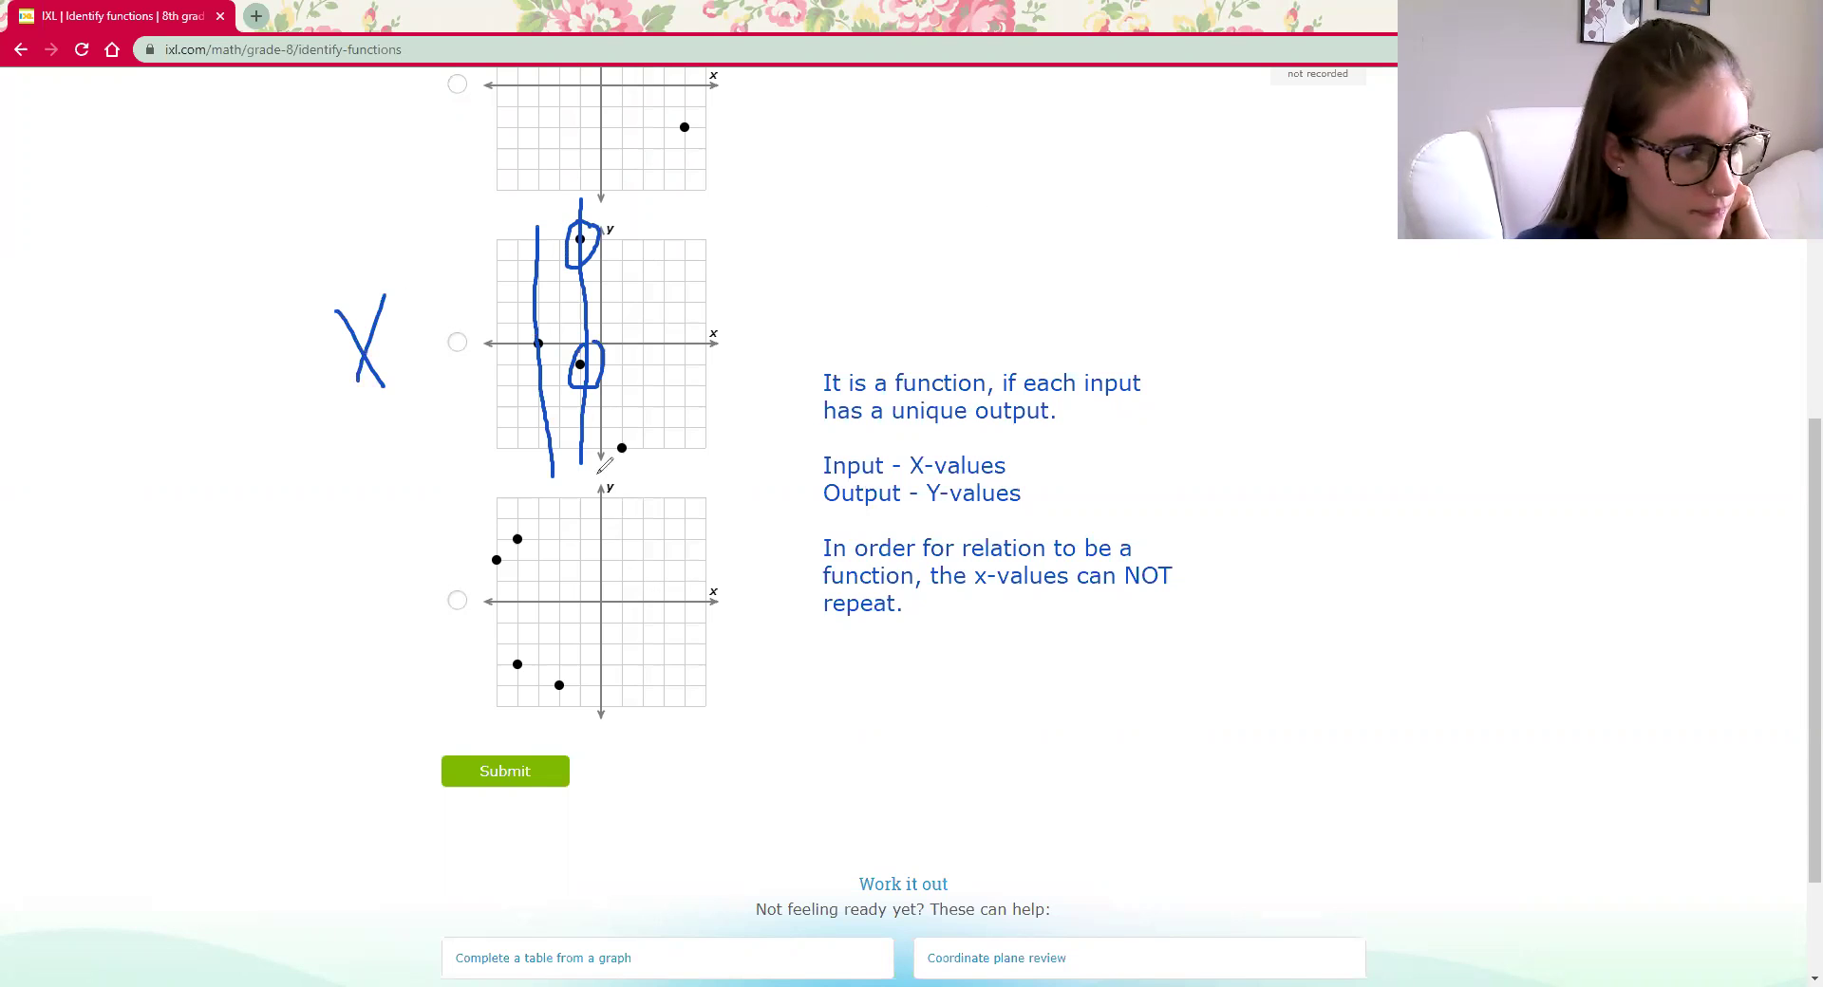
Draw a vertical line through graph 4's repeated x-value points, circle them, and cross it out.
{"action": "left_click_drag", "start_coordinate": [516, 481], "coordinate": [519, 733]}
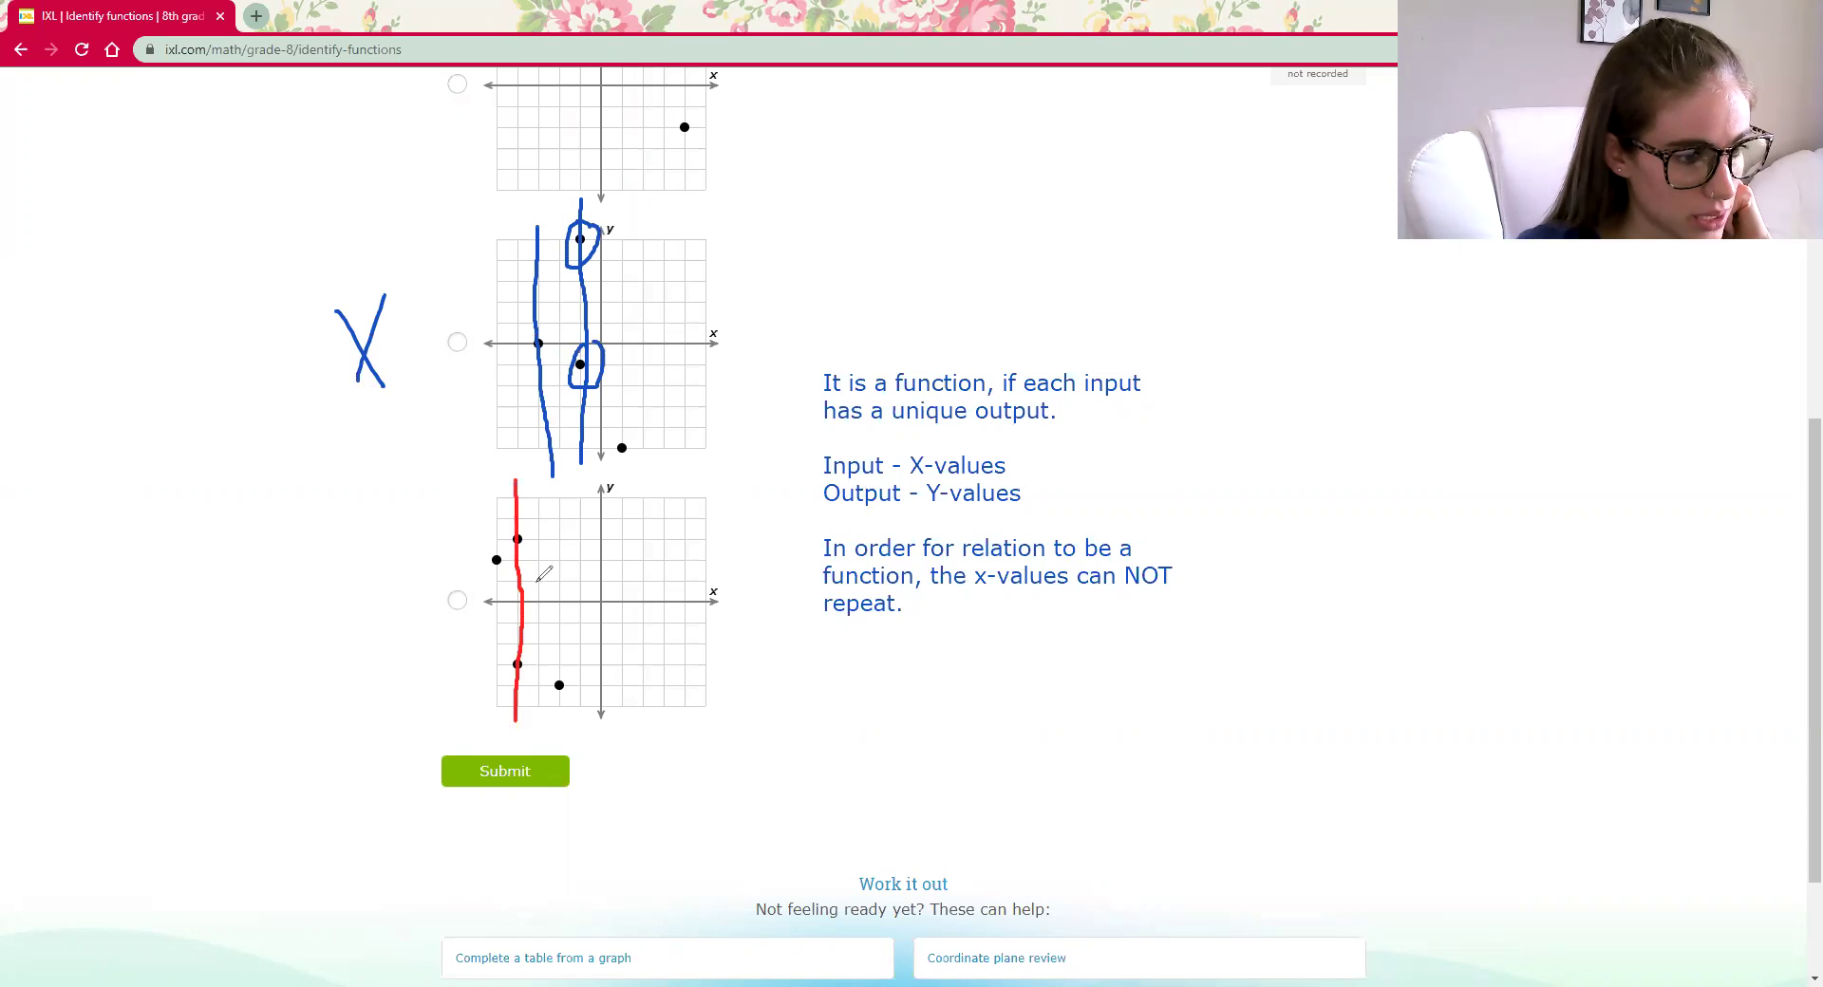
{"action": "mouse_move", "coordinate": [530, 513]}
{"action": "left_mouse_down"}
{"action": "mouse_move", "coordinate": [539, 555]}
{"action": "mouse_move", "coordinate": [527, 519]}
{"action": "left_mouse_up"}
{"action": "mouse_move", "coordinate": [529, 643]}
{"action": "left_mouse_down"}
{"action": "mouse_move", "coordinate": [513, 653]}
{"action": "mouse_move", "coordinate": [530, 682]}
{"action": "mouse_move", "coordinate": [539, 638]}
{"action": "left_mouse_up"}
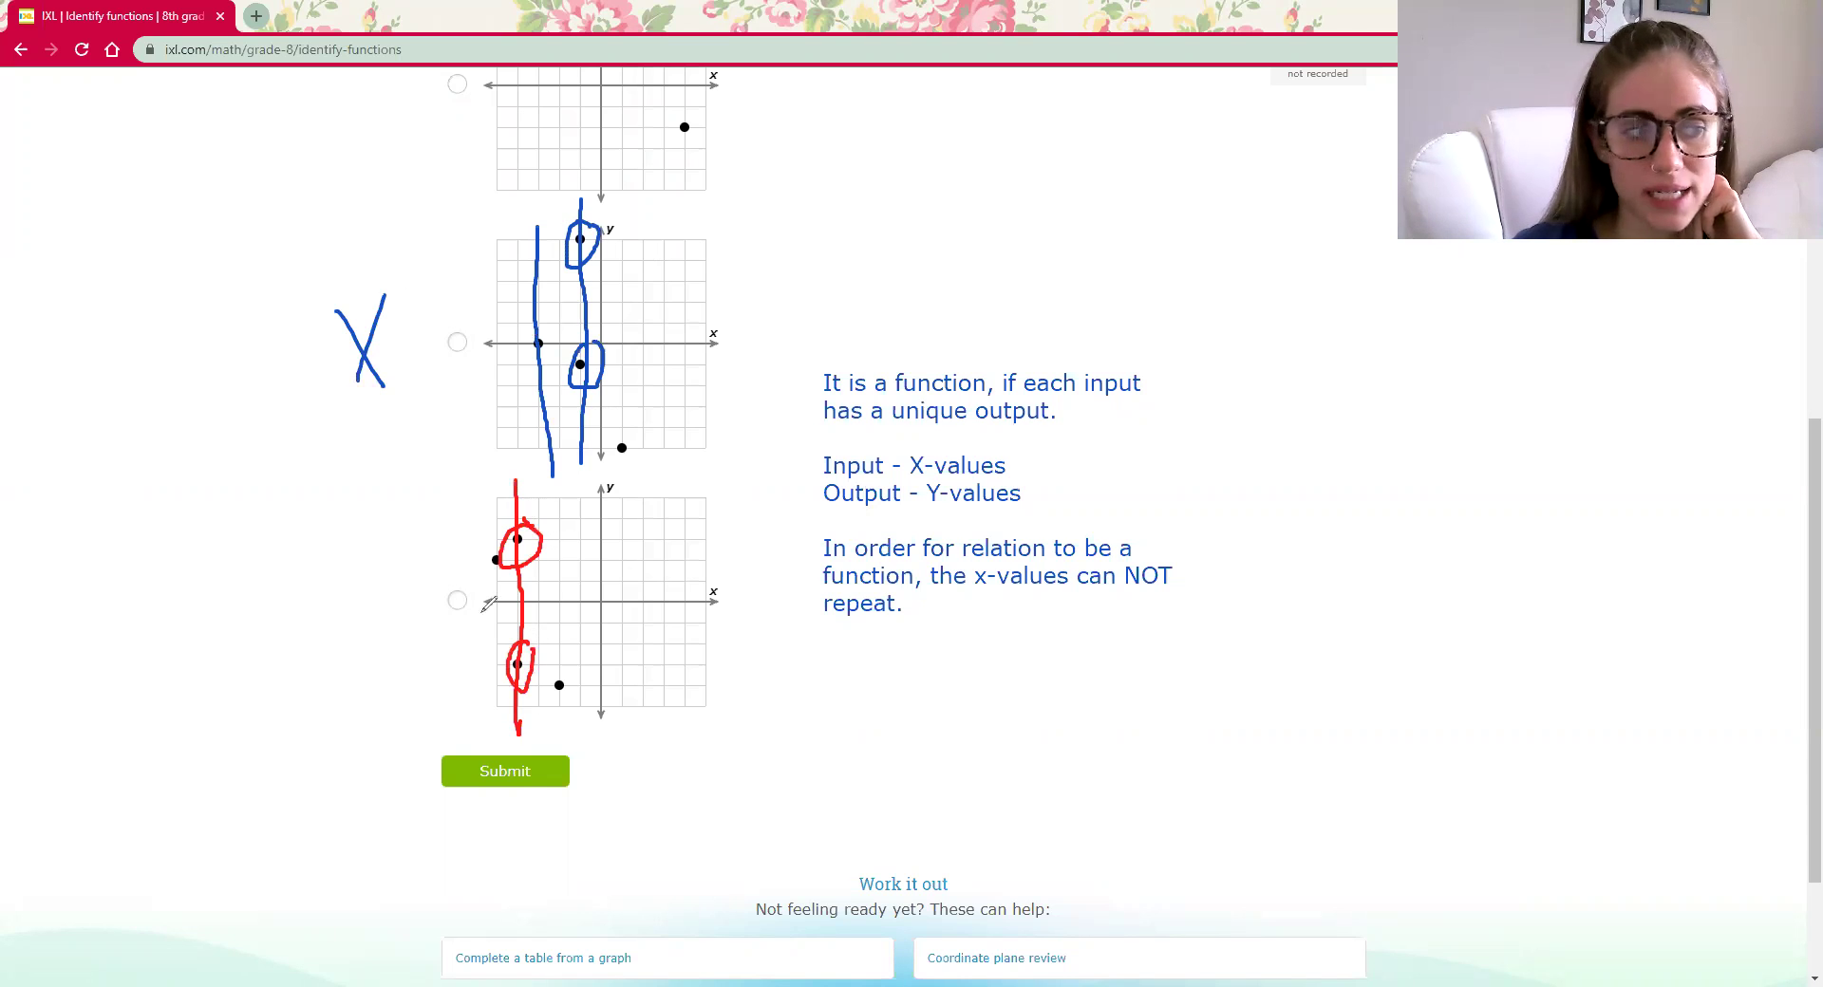
{"action": "mouse_move", "coordinate": [410, 555]}
{"action": "left_mouse_down"}
{"action": "mouse_move", "coordinate": [433, 611]}
{"action": "mouse_move", "coordinate": [406, 610]}
{"action": "left_mouse_up"}
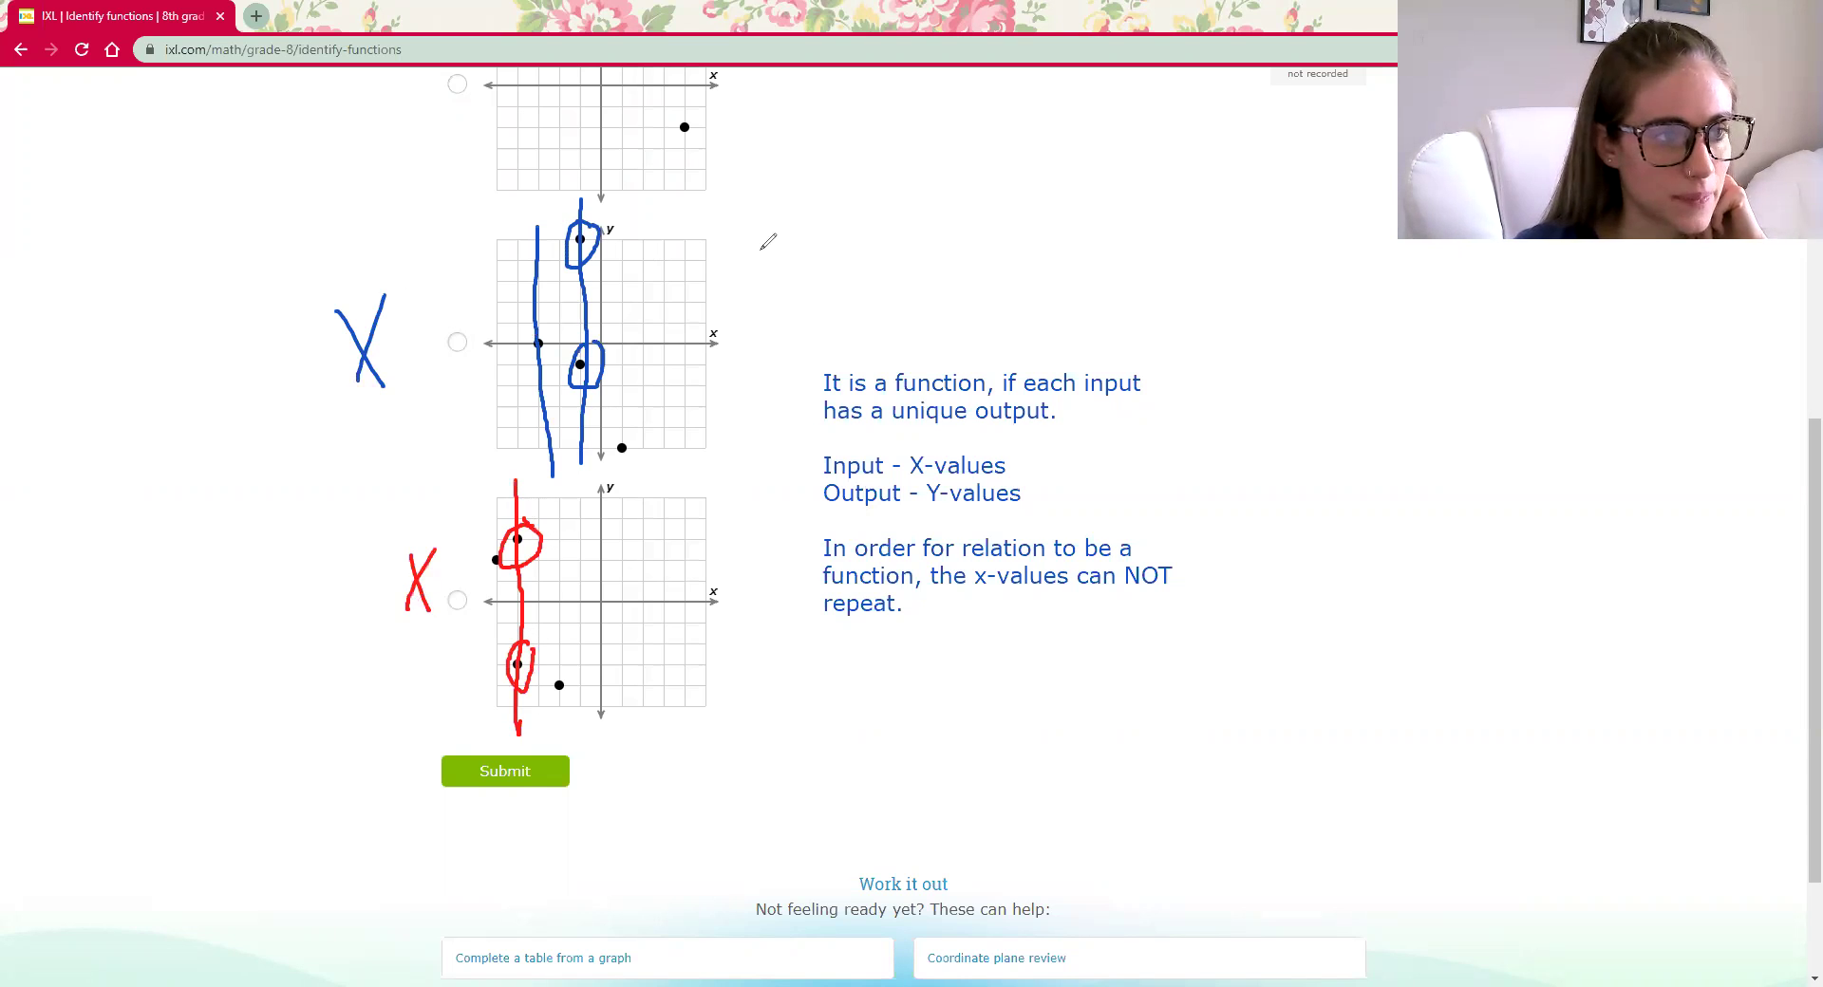
Select the second graph as the function and submit it.
{"action": "left_click", "coordinate": [458, 85]}
{"action": "scroll", "coordinate": [793, 338], "scroll_direction": "up", "scroll_amount": 5}
{"action": "scroll", "coordinate": [515, 691], "scroll_direction": "down", "scroll_amount": 3}
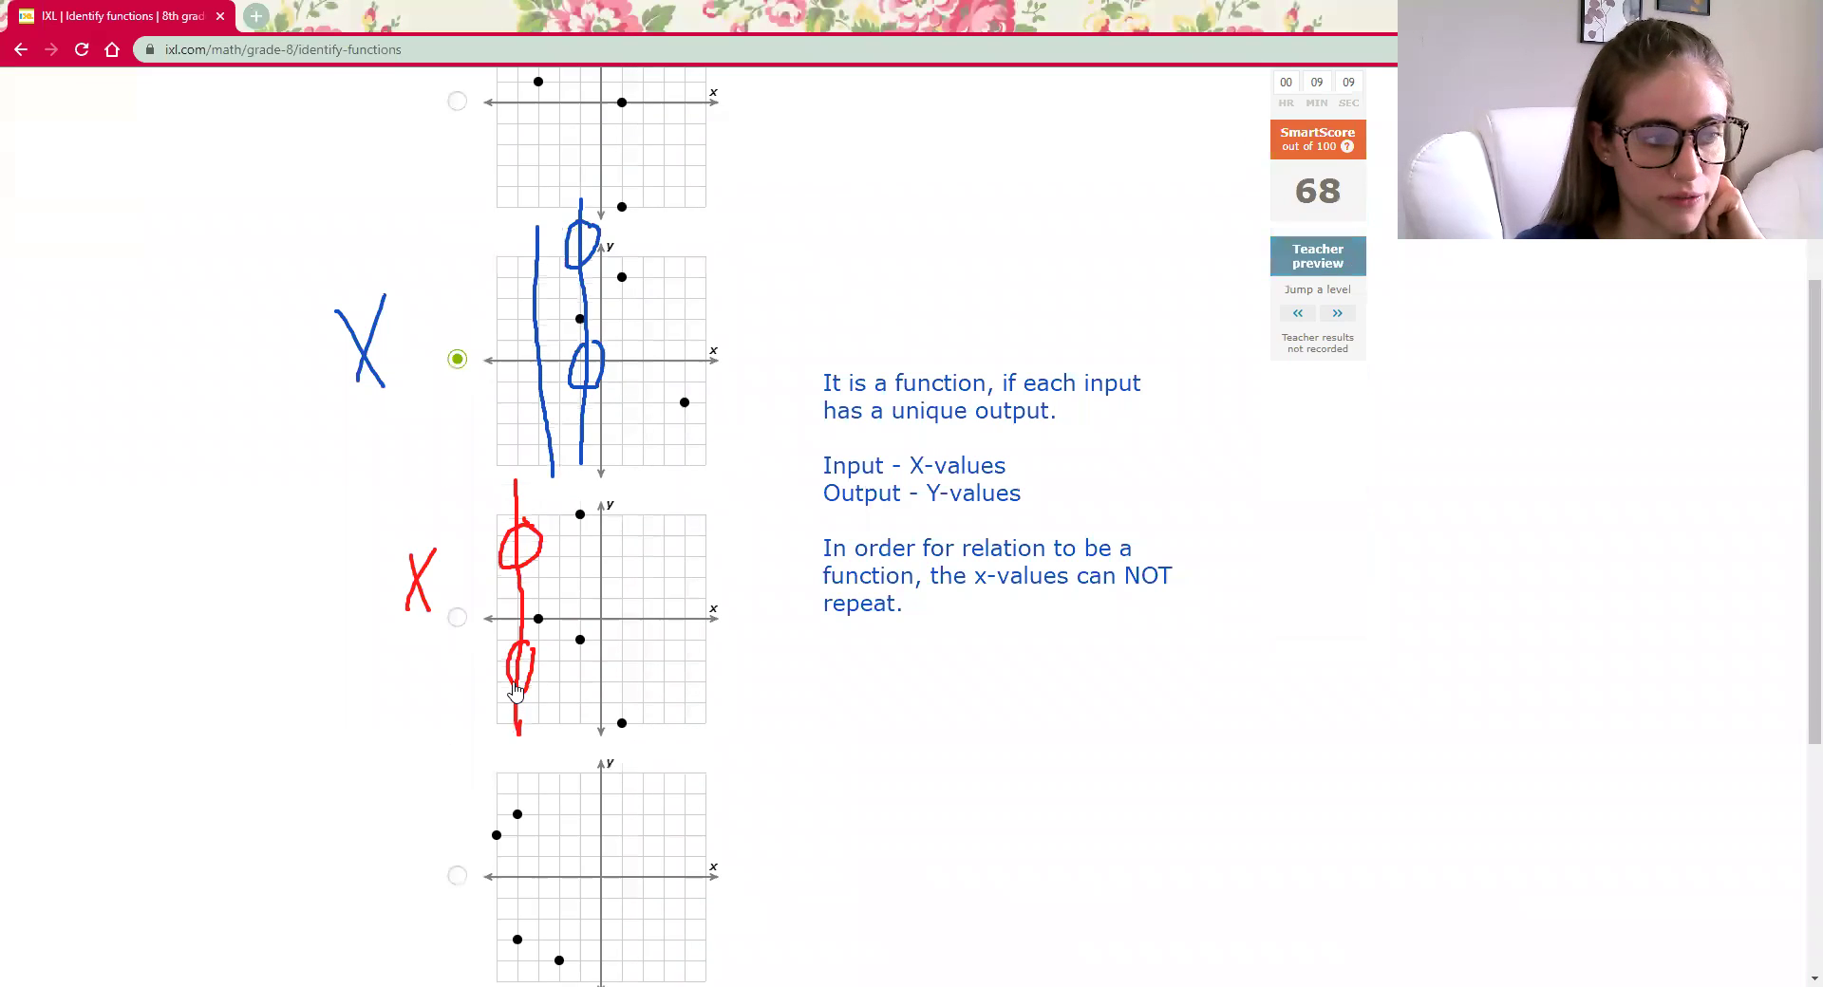
{"action": "scroll", "coordinate": [516, 691], "scroll_direction": "down", "scroll_amount": 5}
{"action": "left_click", "coordinate": [493, 600]}
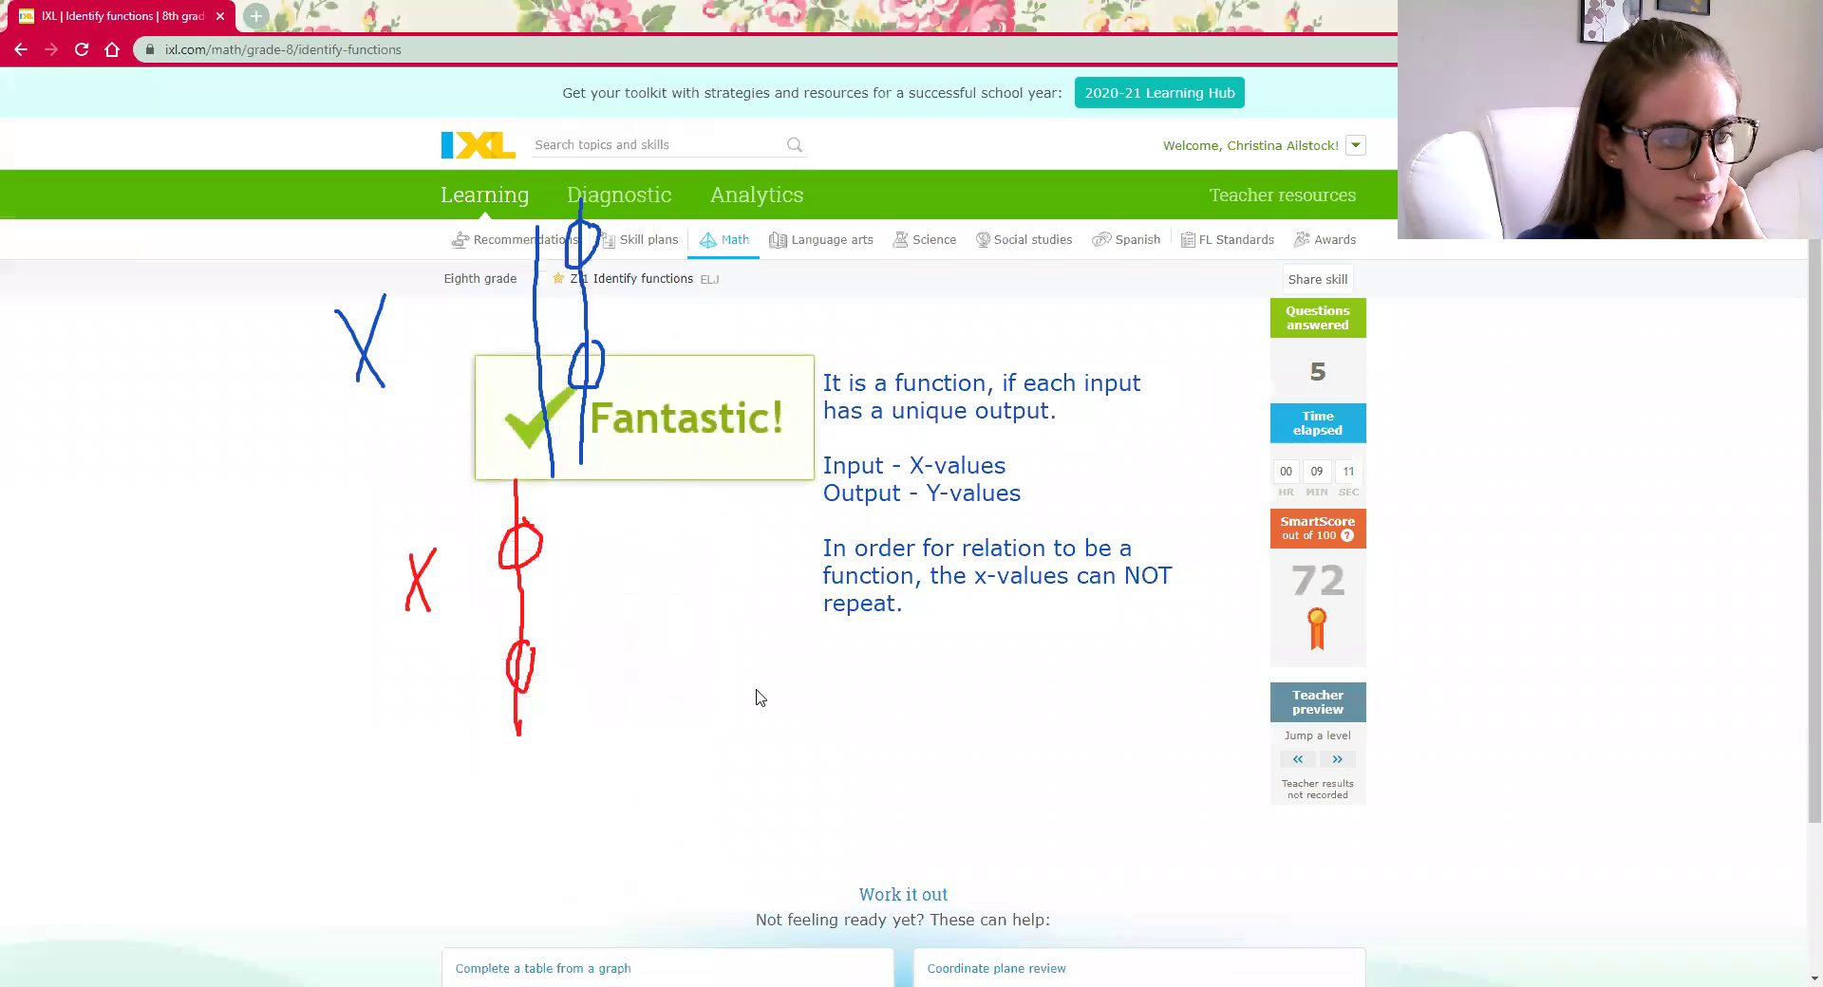